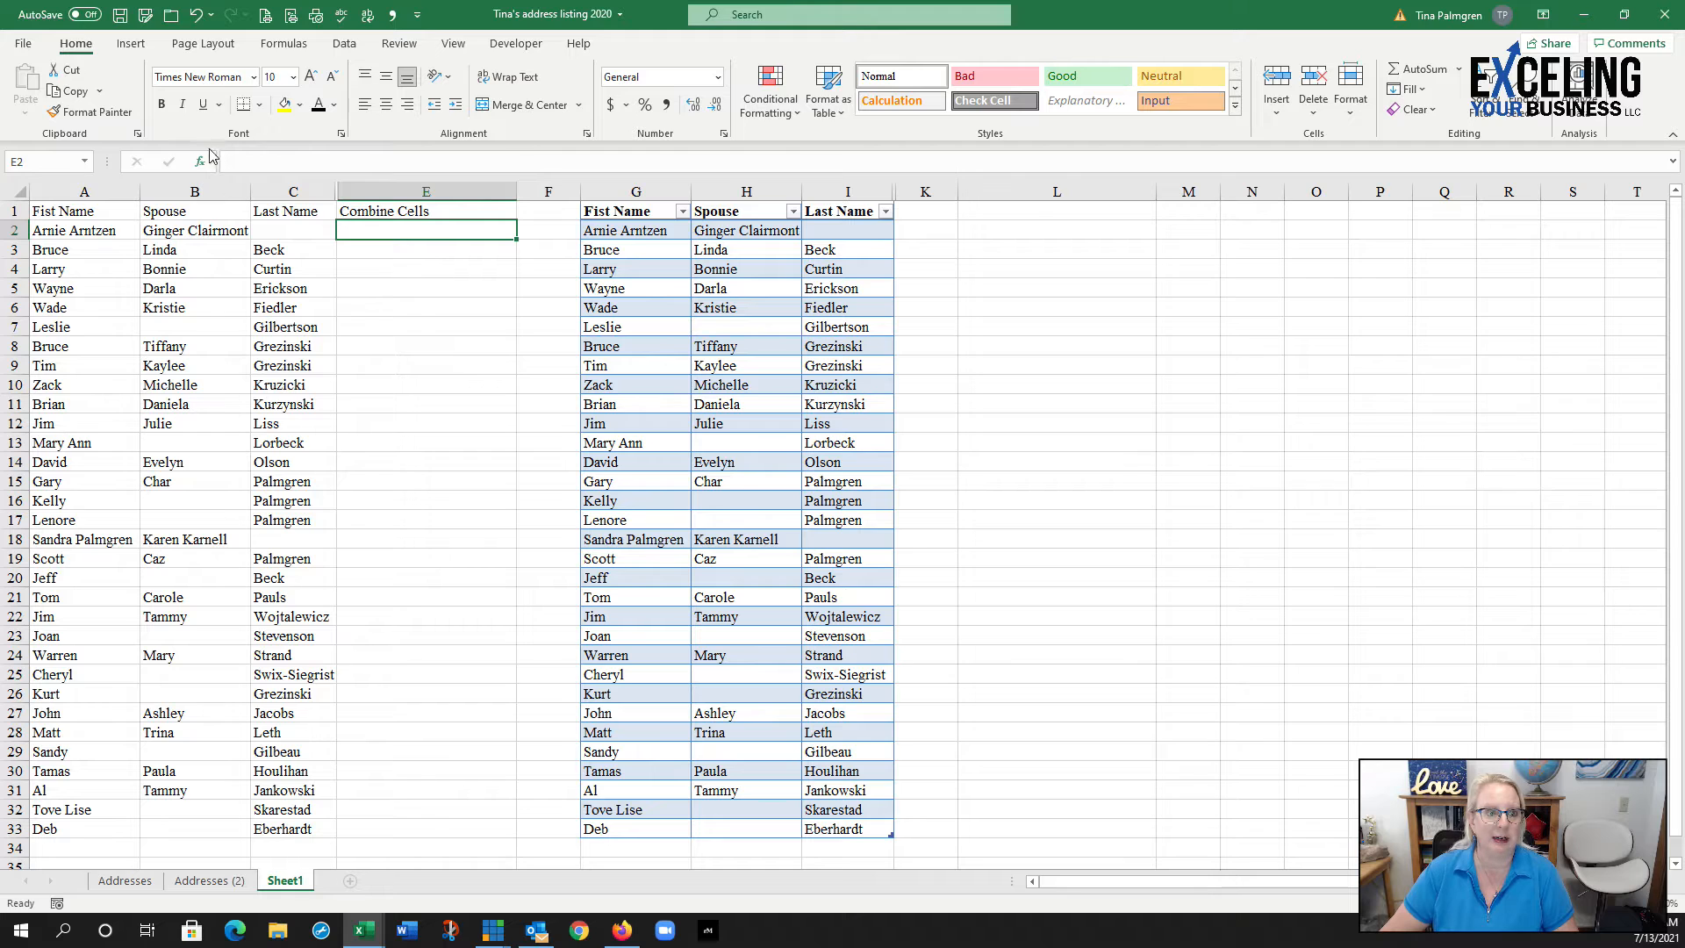
Step: Open Insert Function for cell E2 and search for a function that combines text
left_click(200, 164)
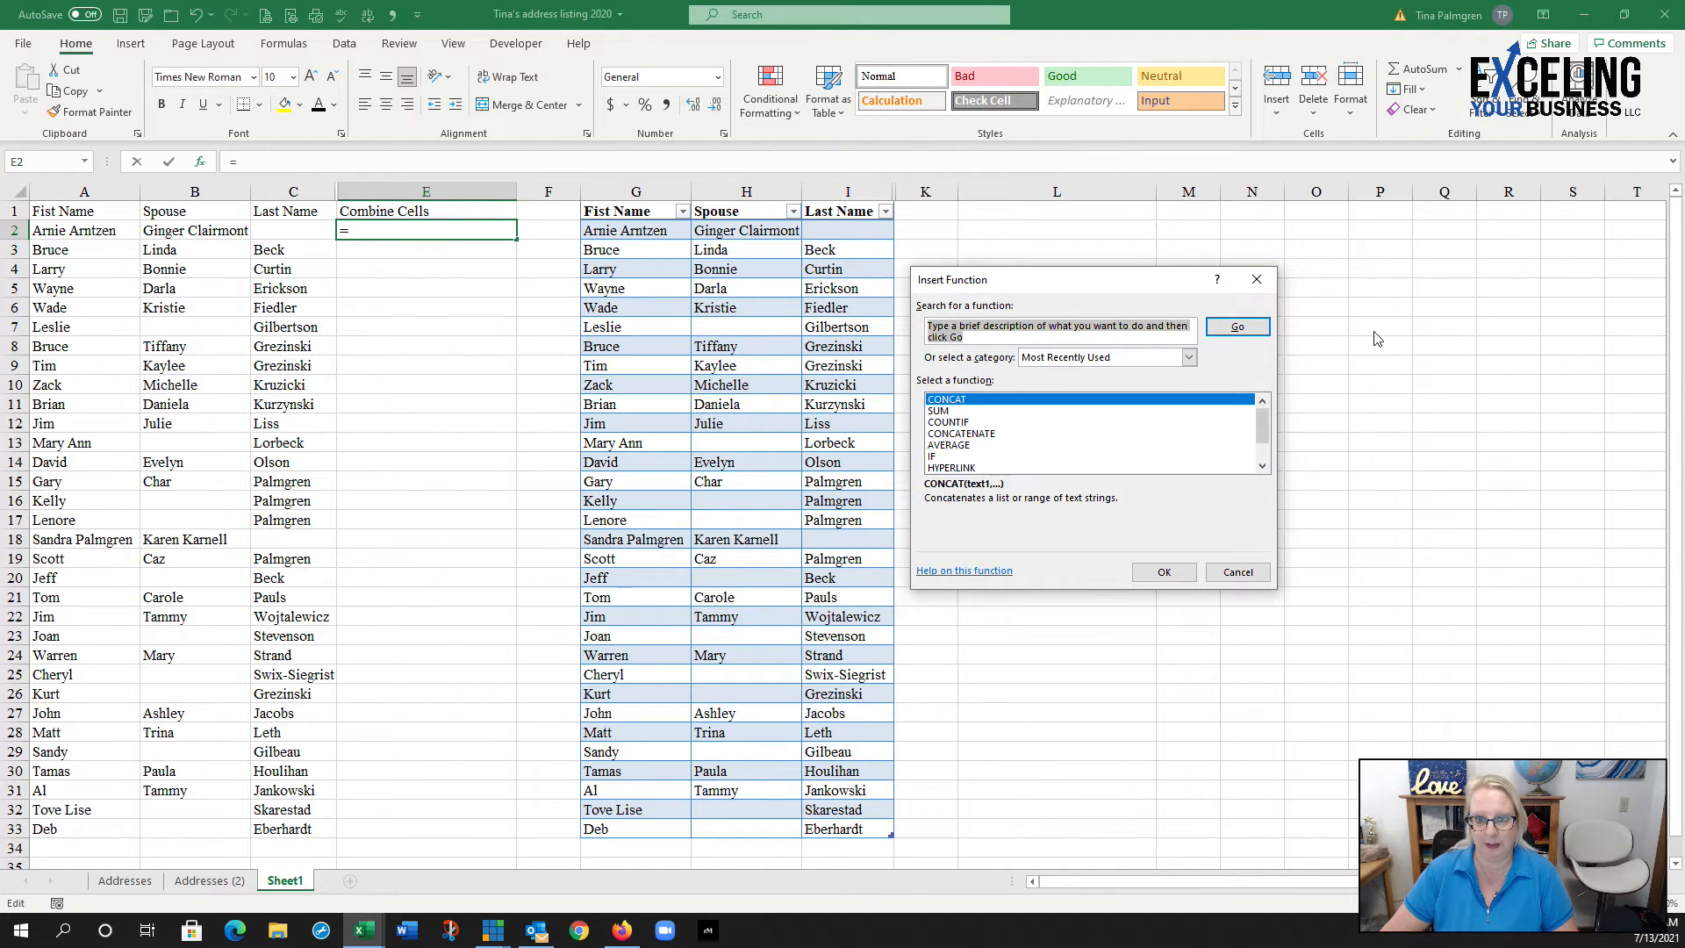
left_click(1257, 279)
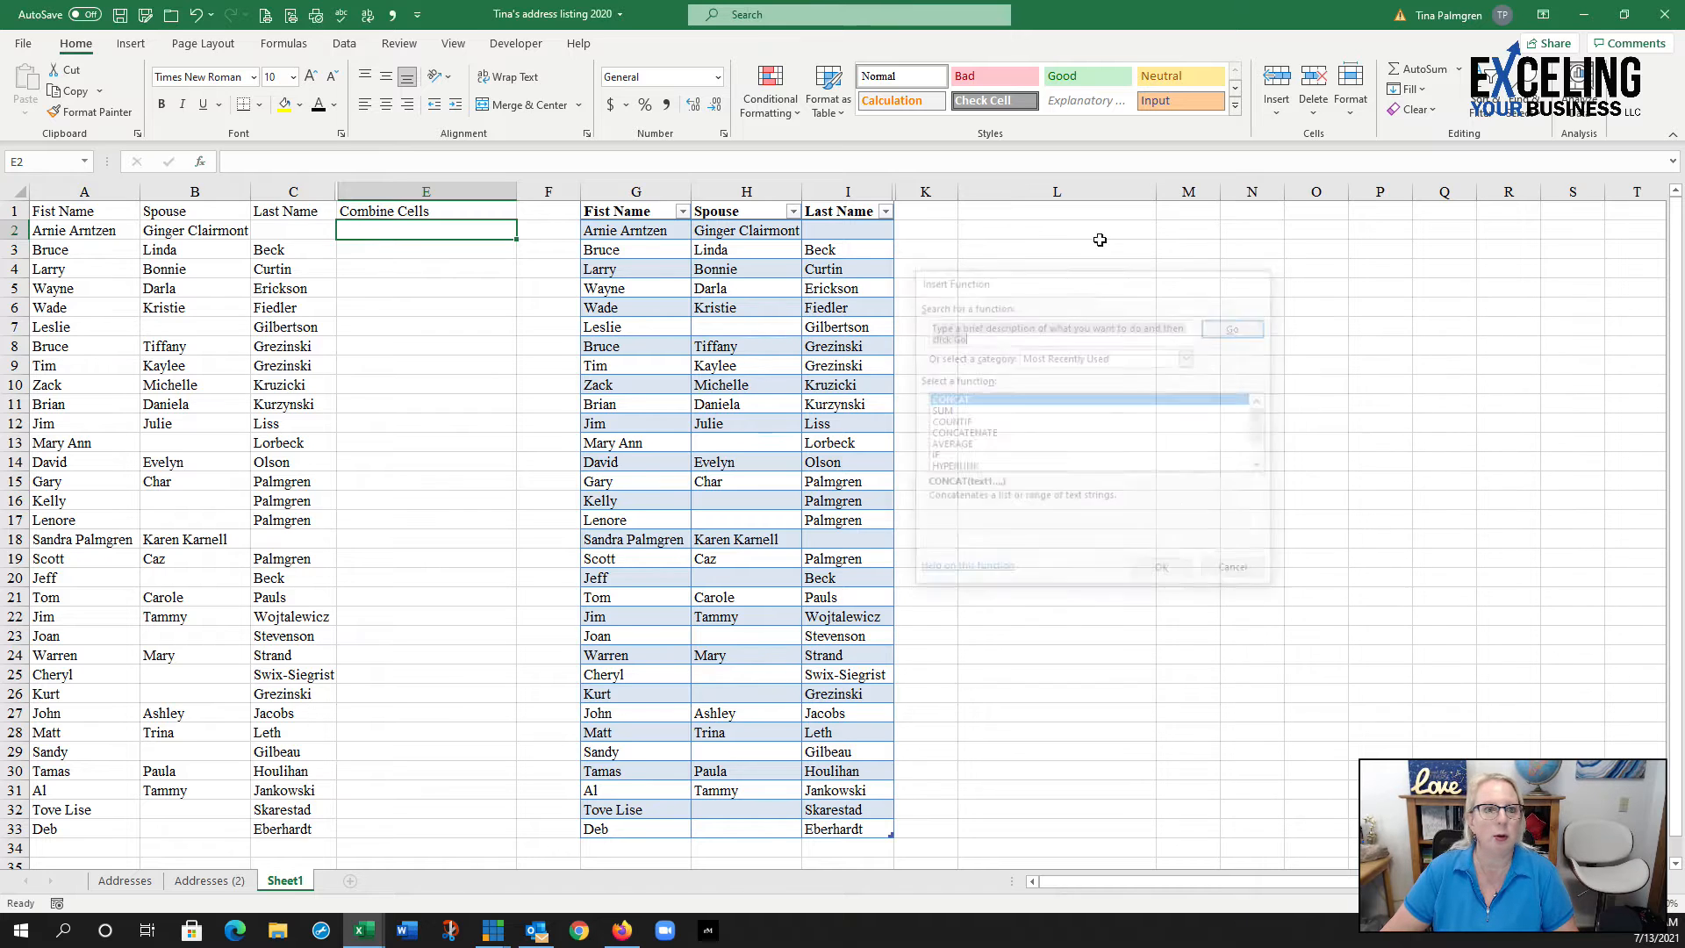
left_click(276, 45)
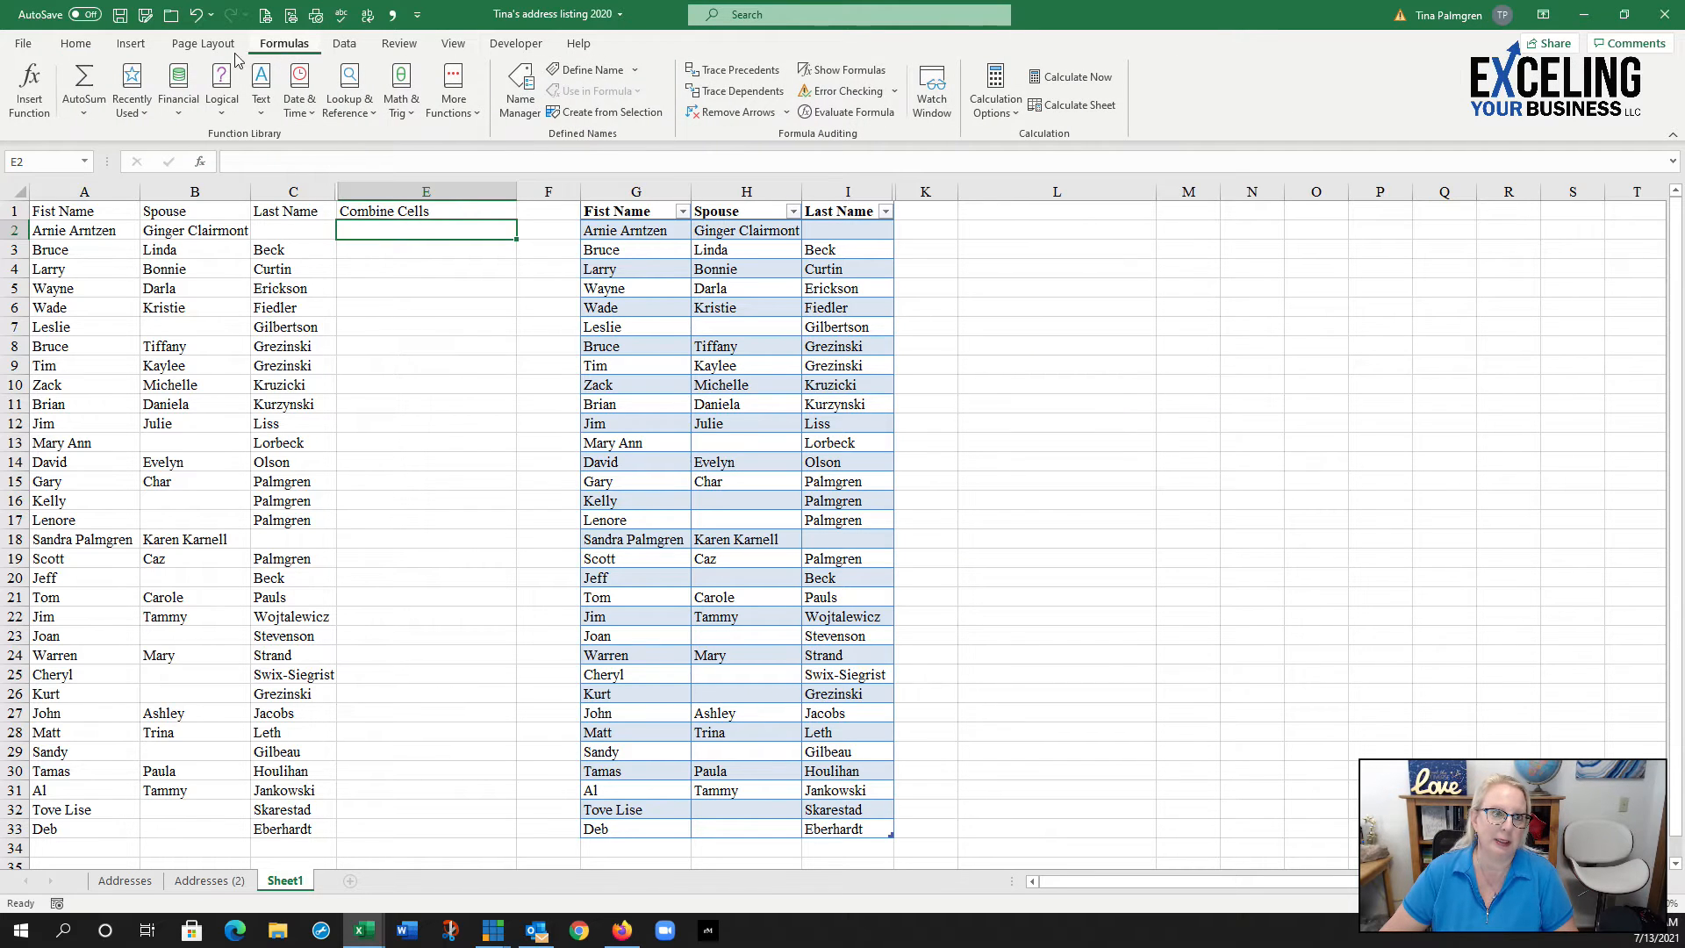
left_click(29, 87)
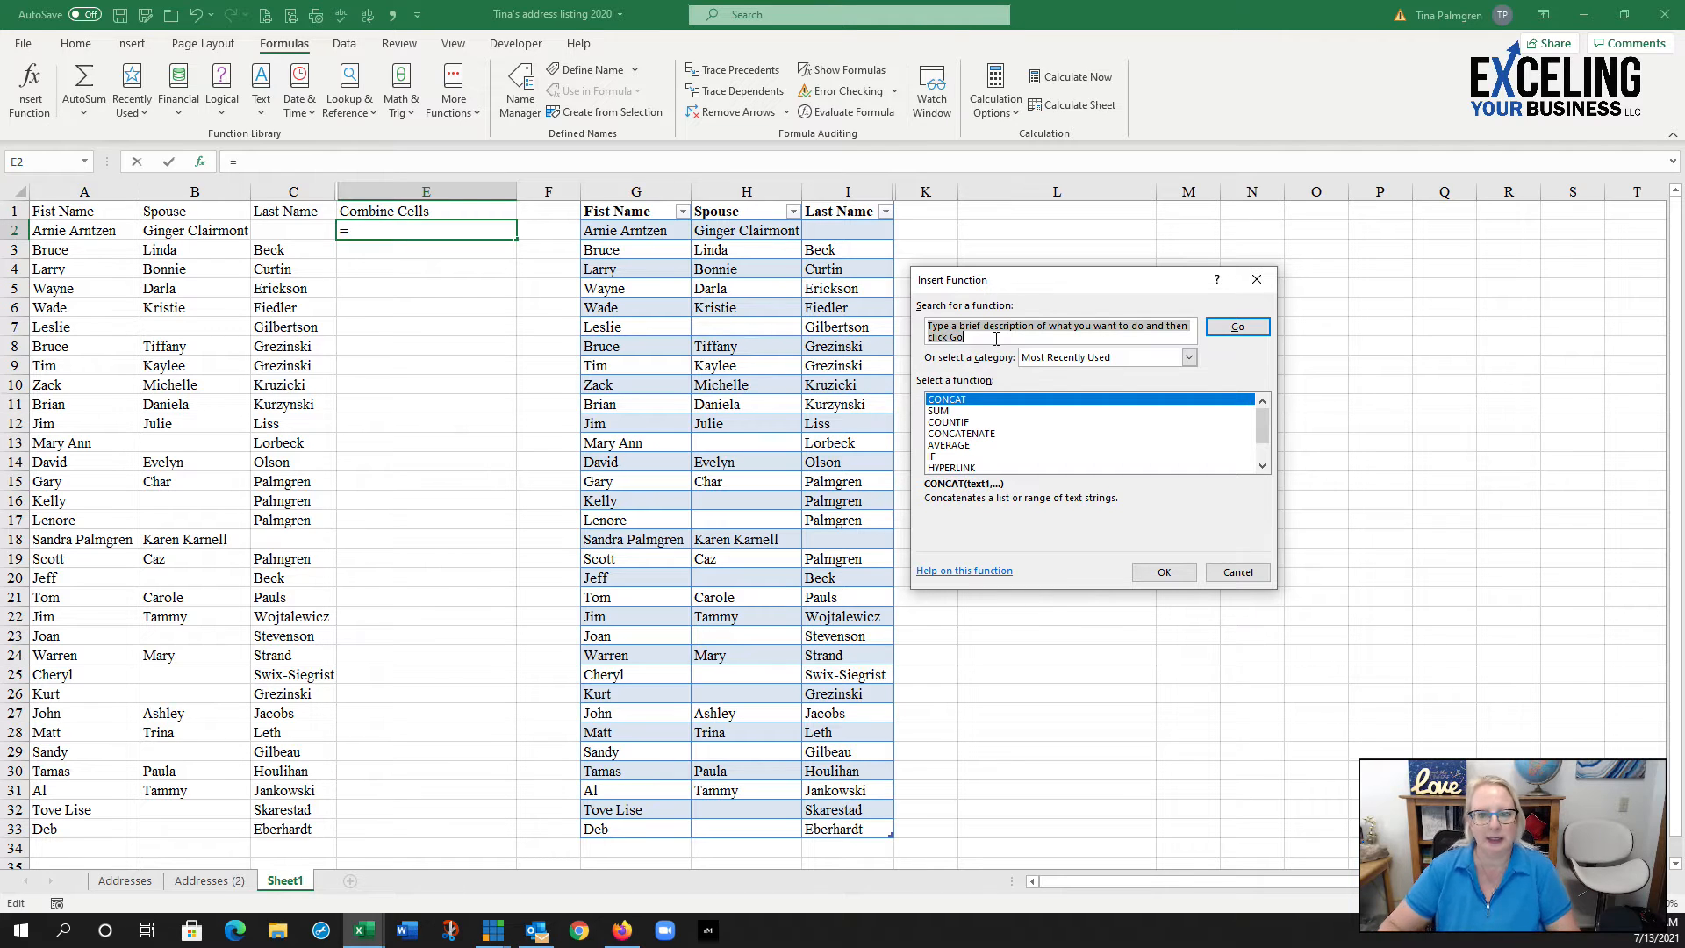
type("combine tex")
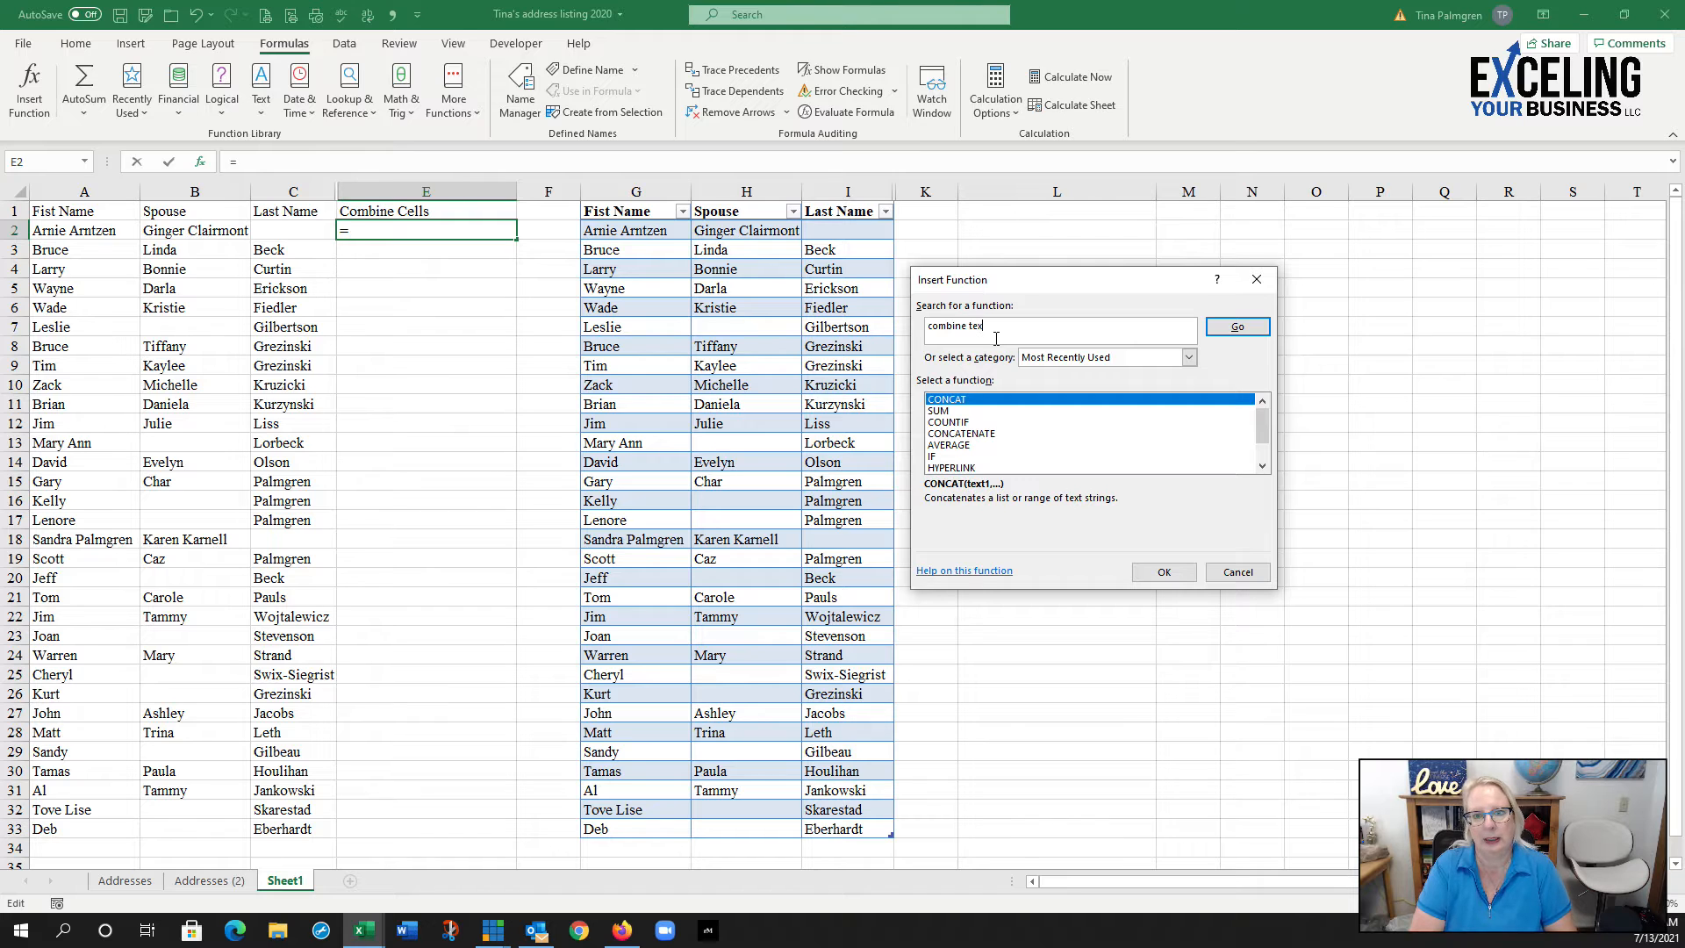
key("Return")
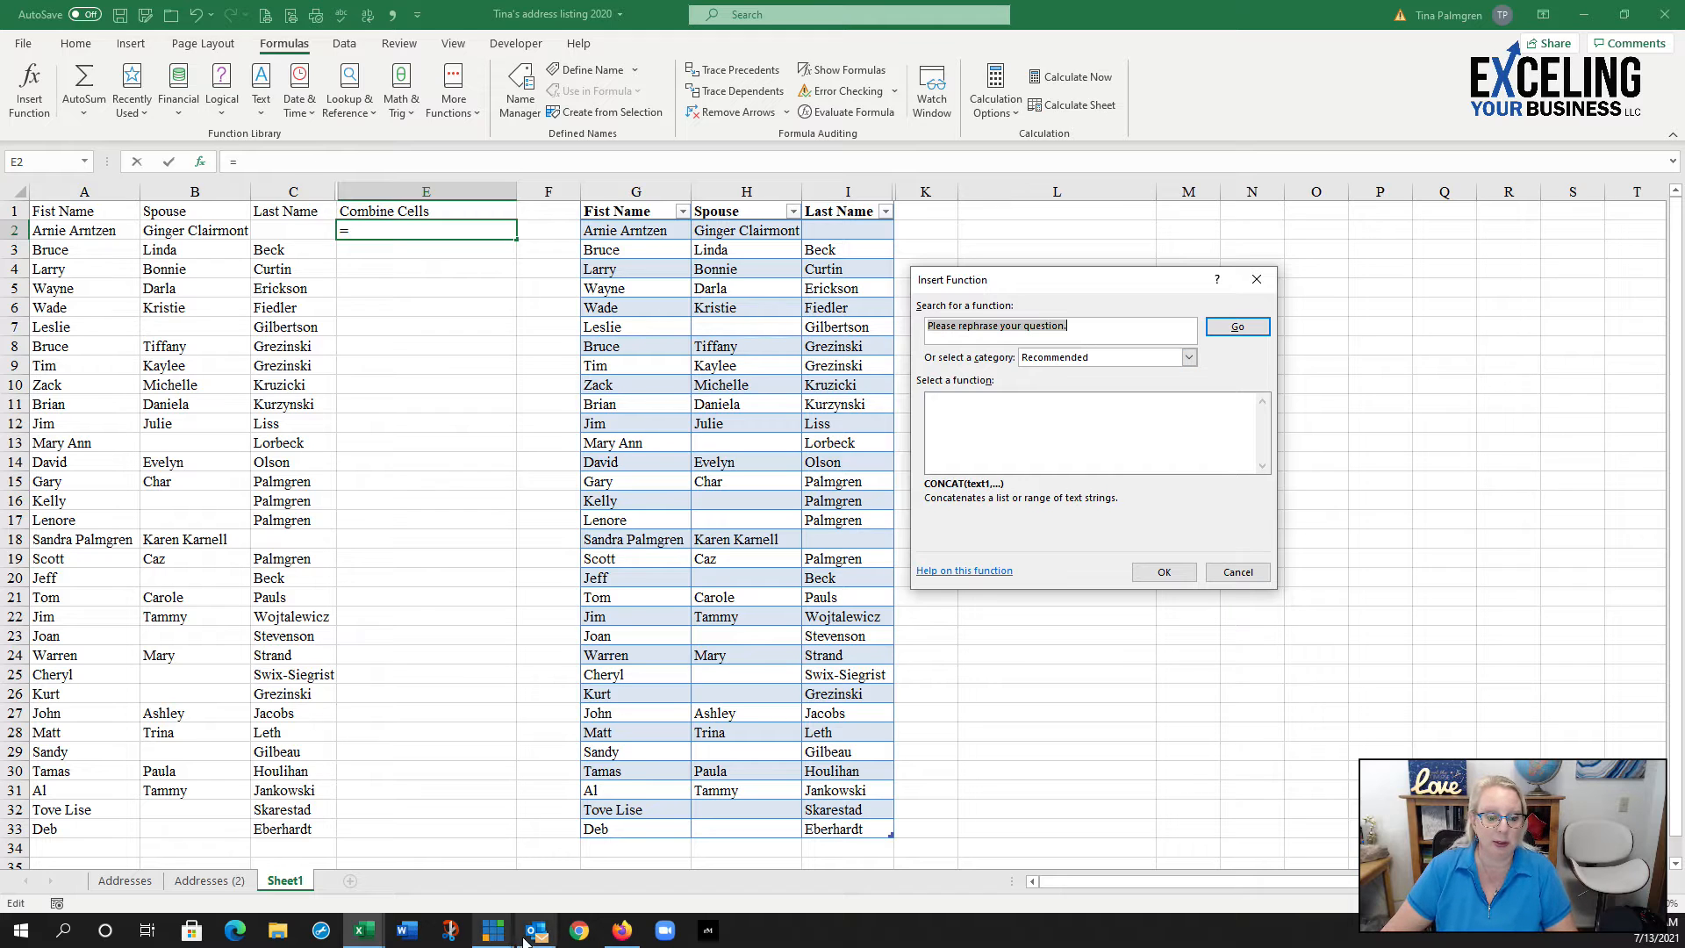
Step: Switch to Firefox to check the Google results on combining text in Excel, and return to the workbook
left_click(623, 933)
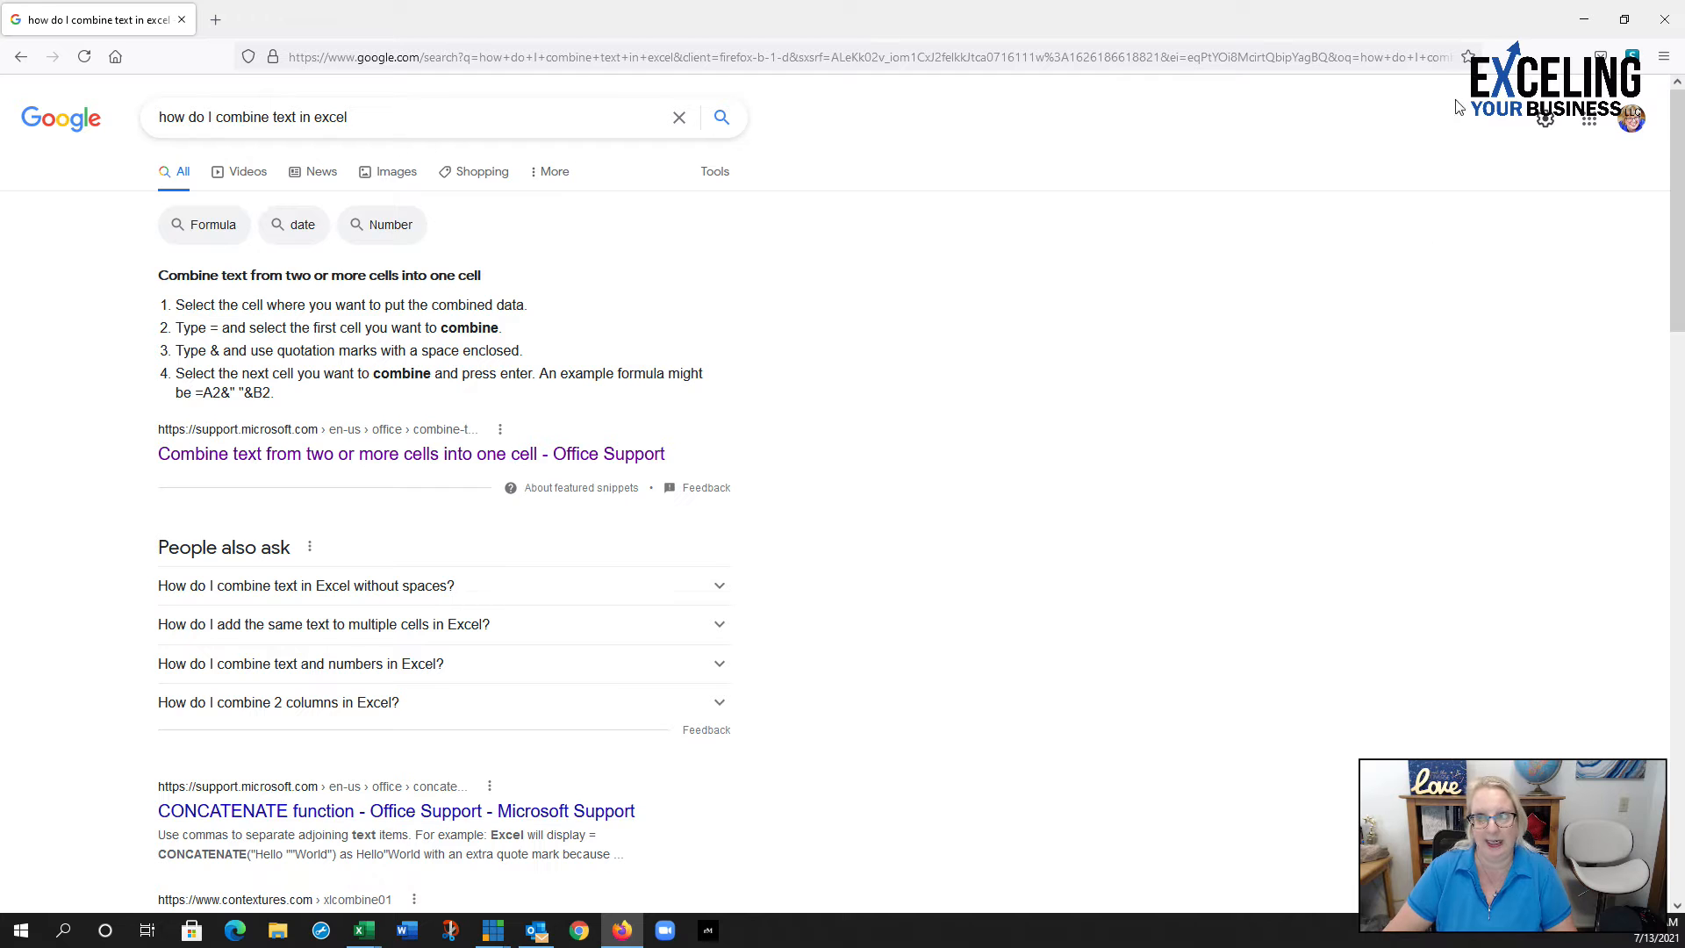
left_click(1584, 19)
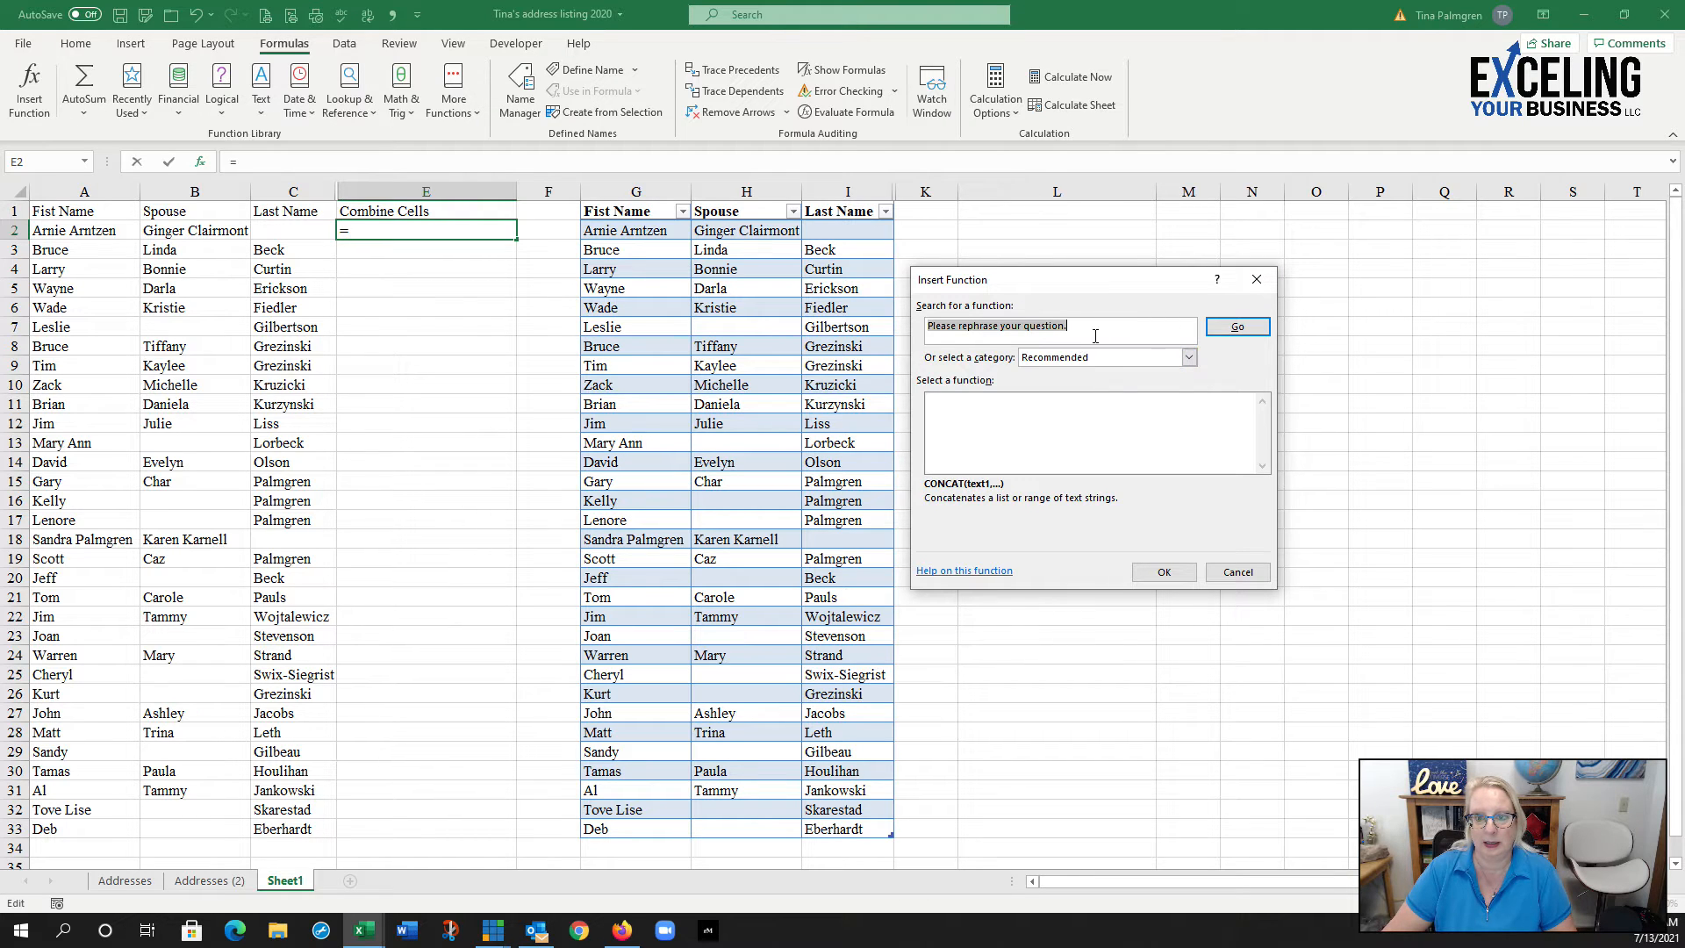
Step: Search the functions for "join text" and insert CONCATENATE into cell E2
type("j")
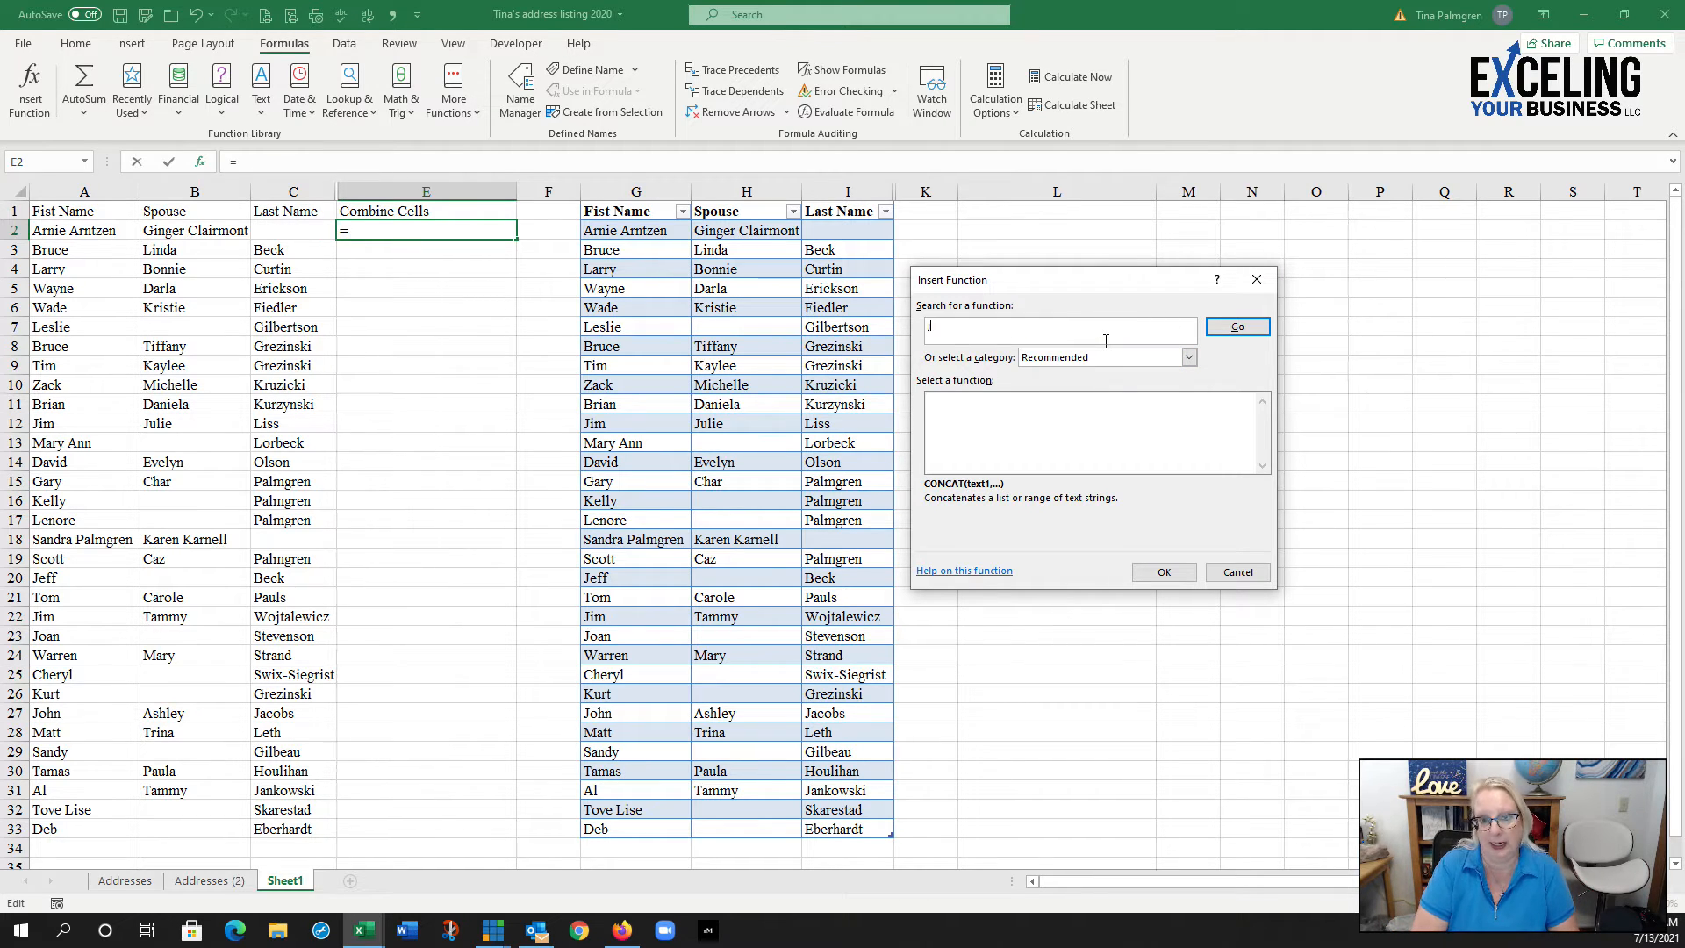
type("oin text")
key("Return")
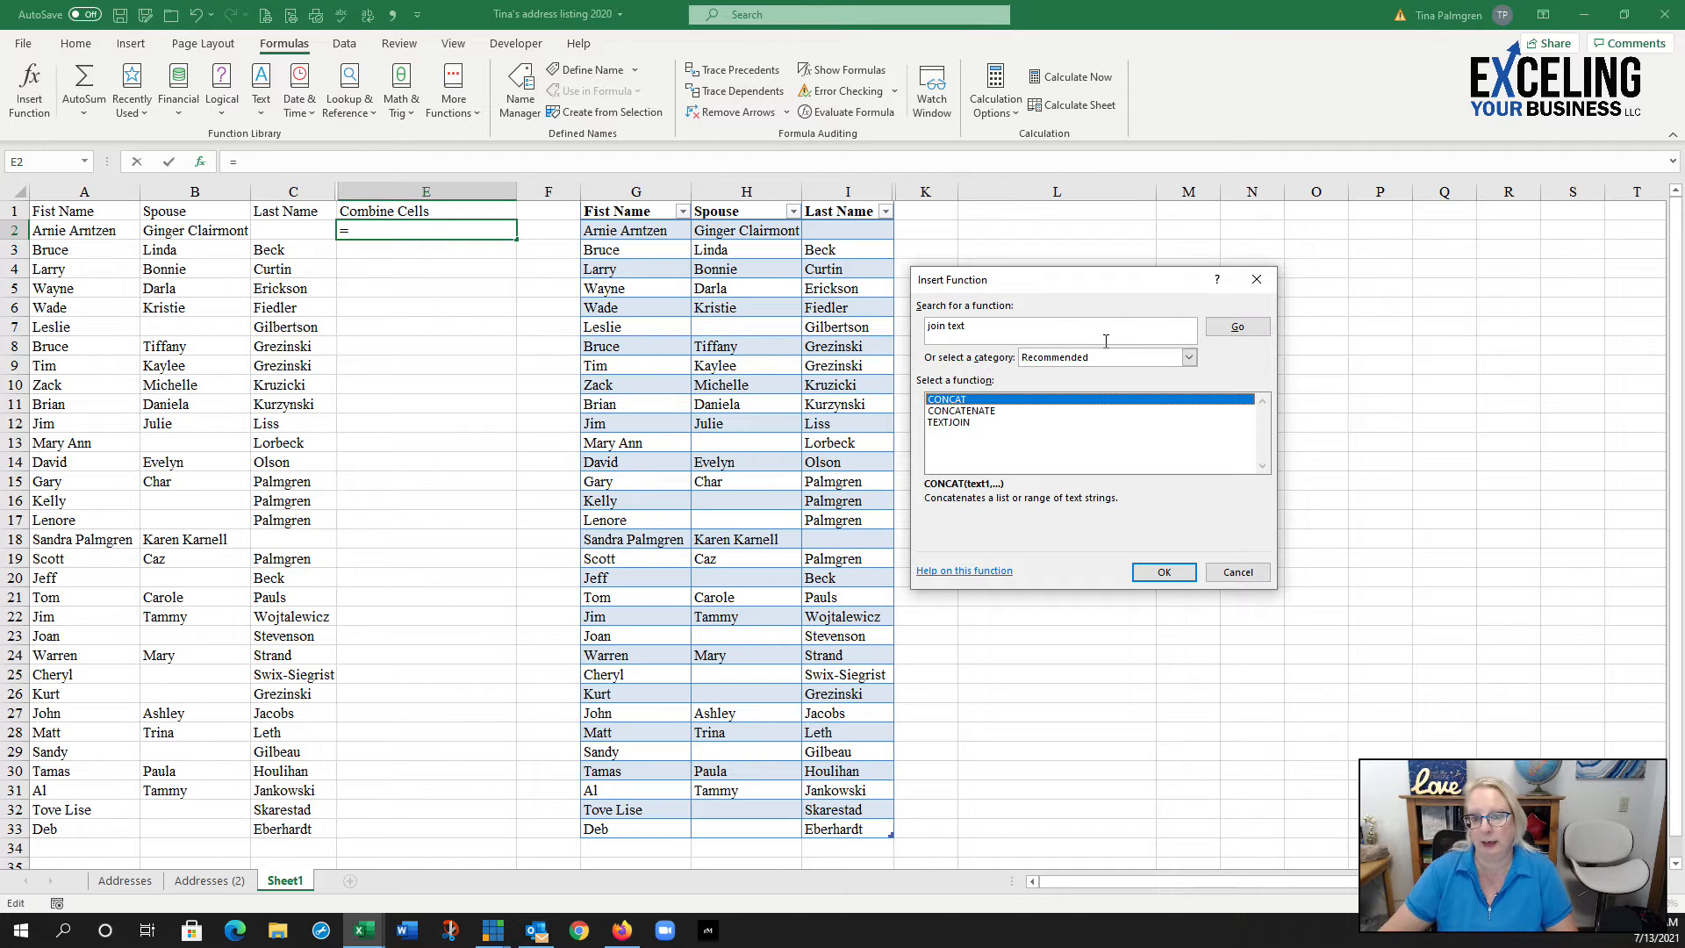
left_click(961, 411)
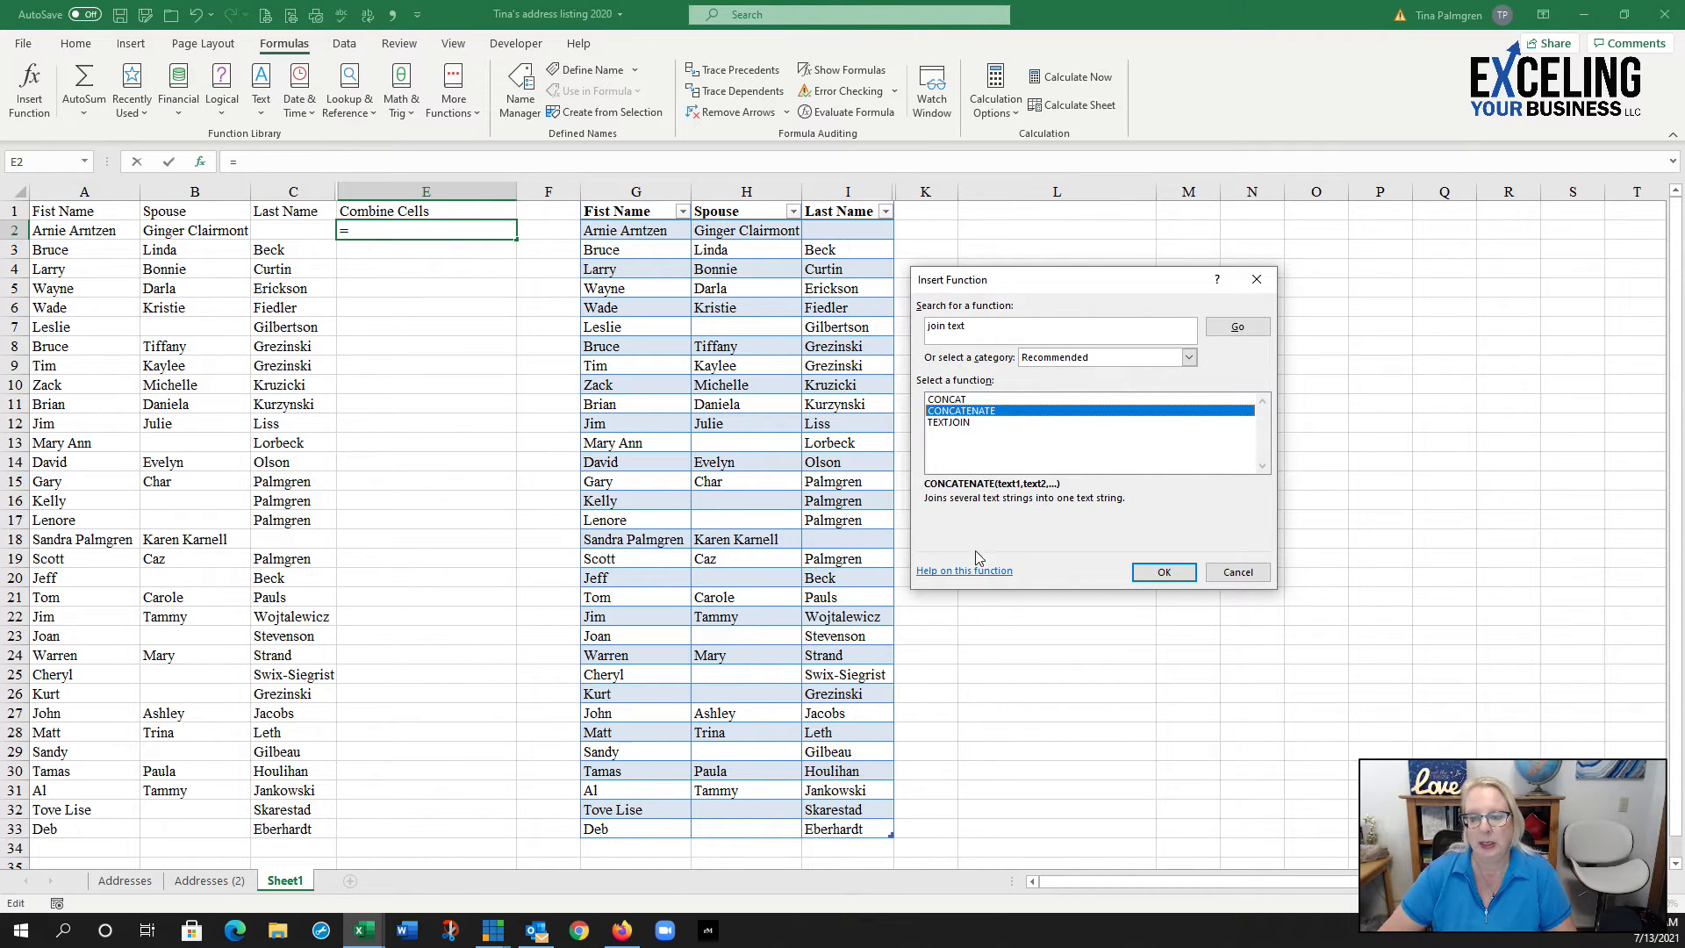
left_click(1164, 572)
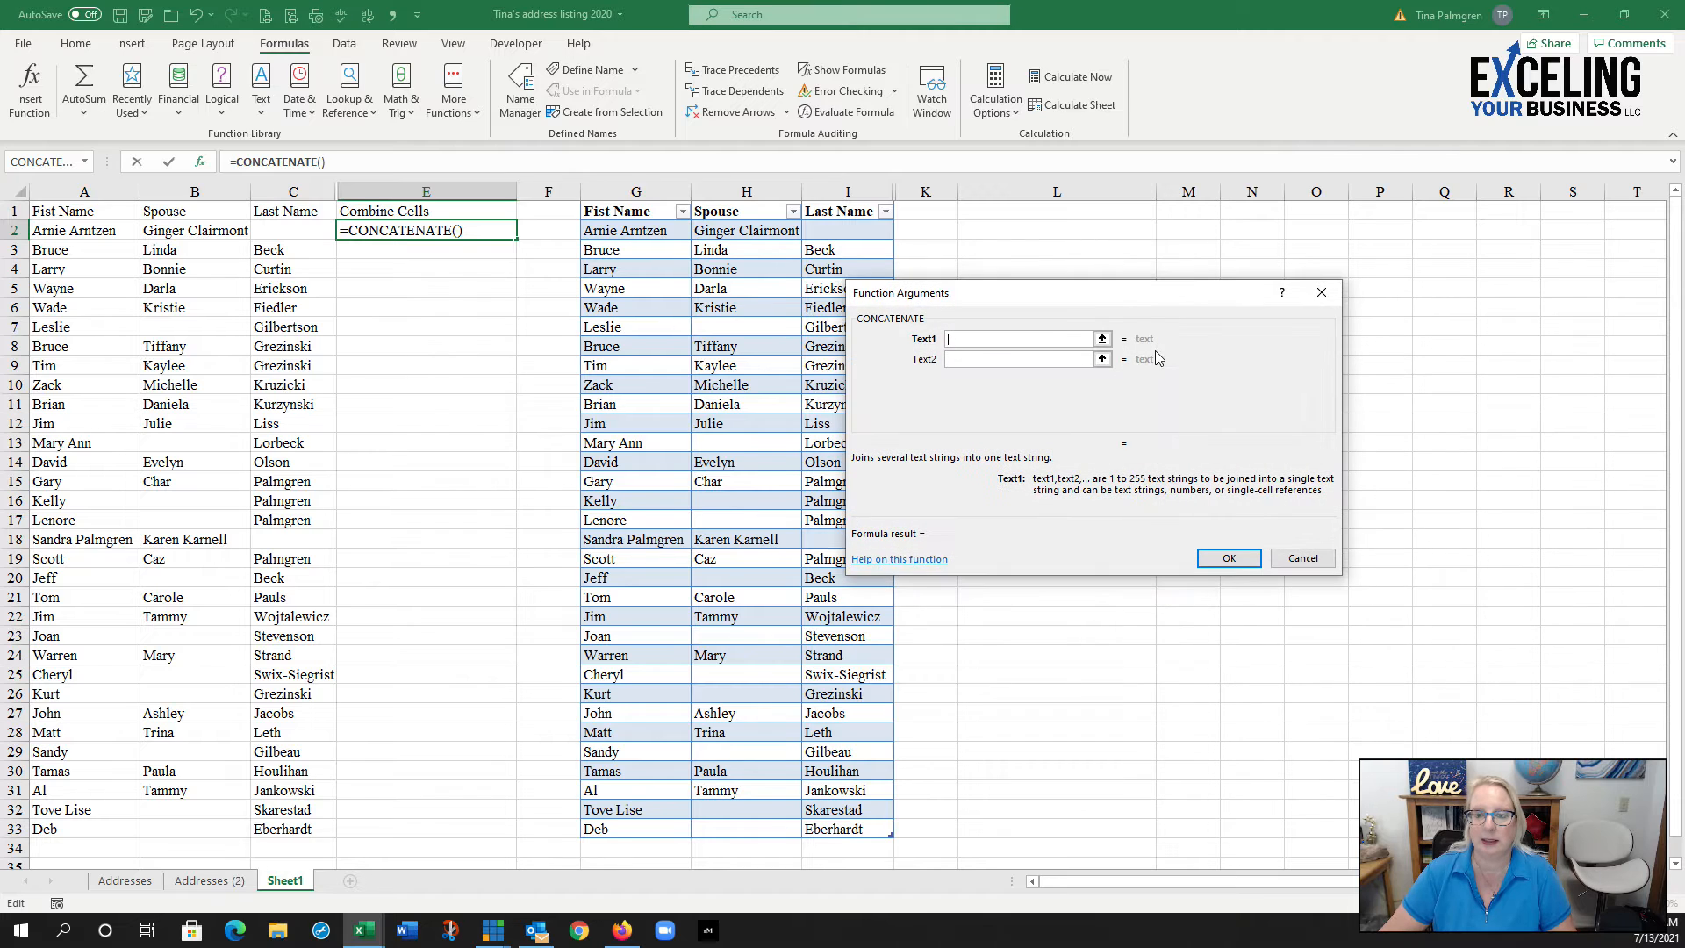
Step: Set the first three CONCATENATE arguments to A2, an ampersand with a space on each side in quotation marks, and B2
left_click_drag(980, 293, 677, 197)
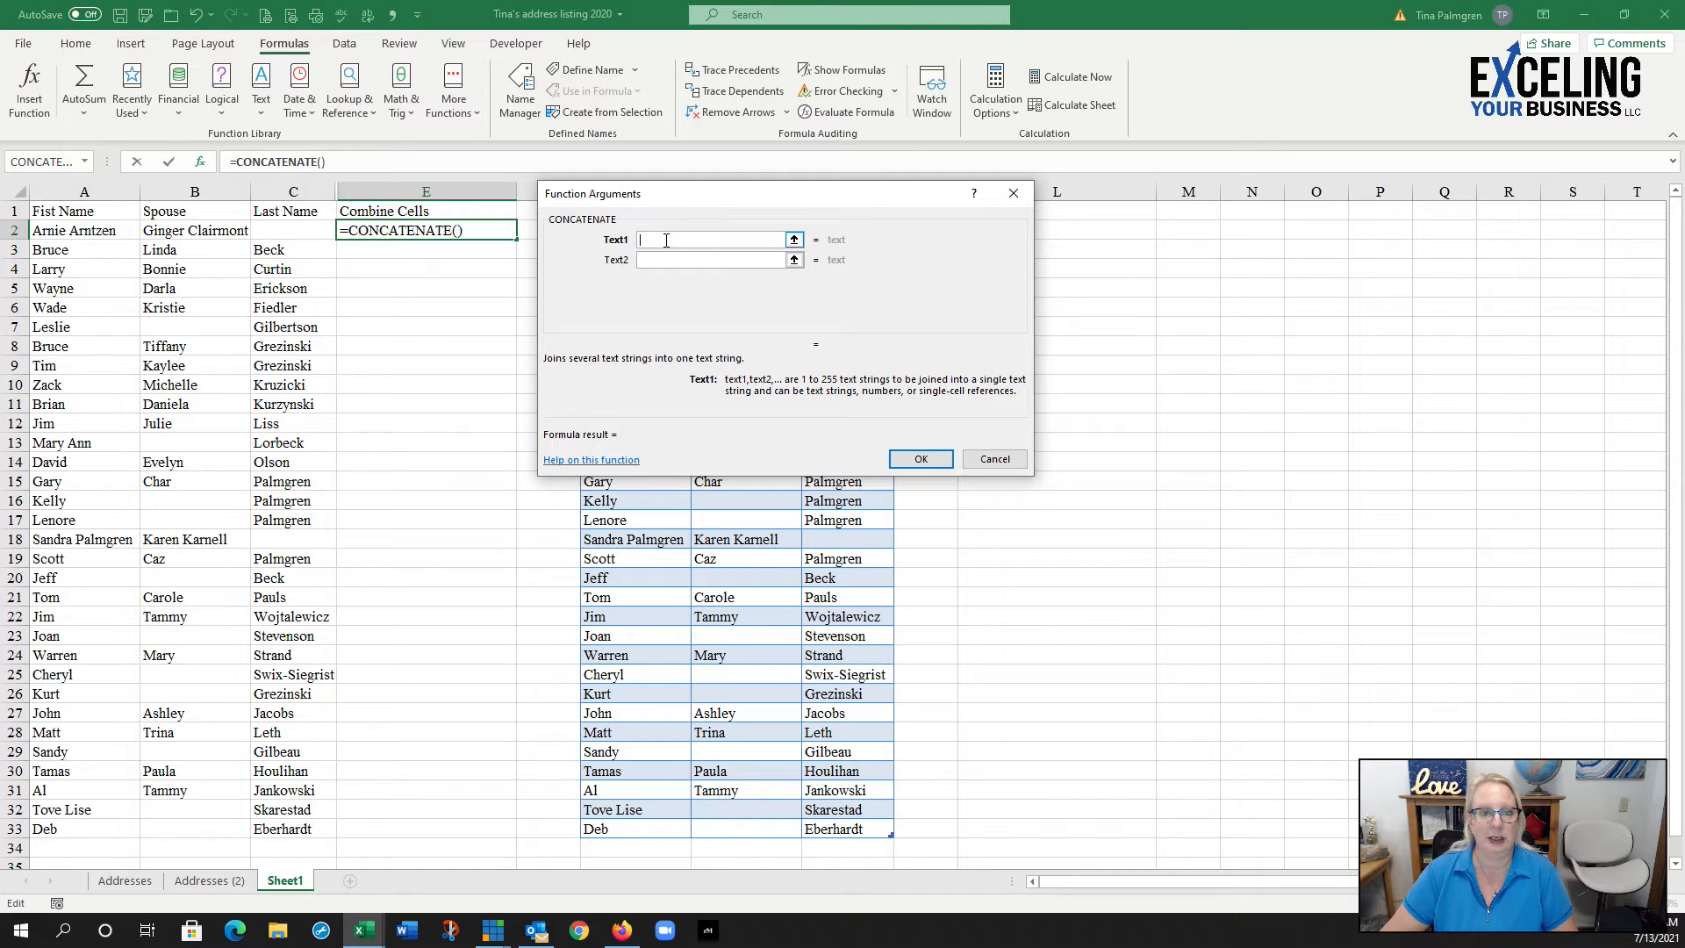
left_click(79, 230)
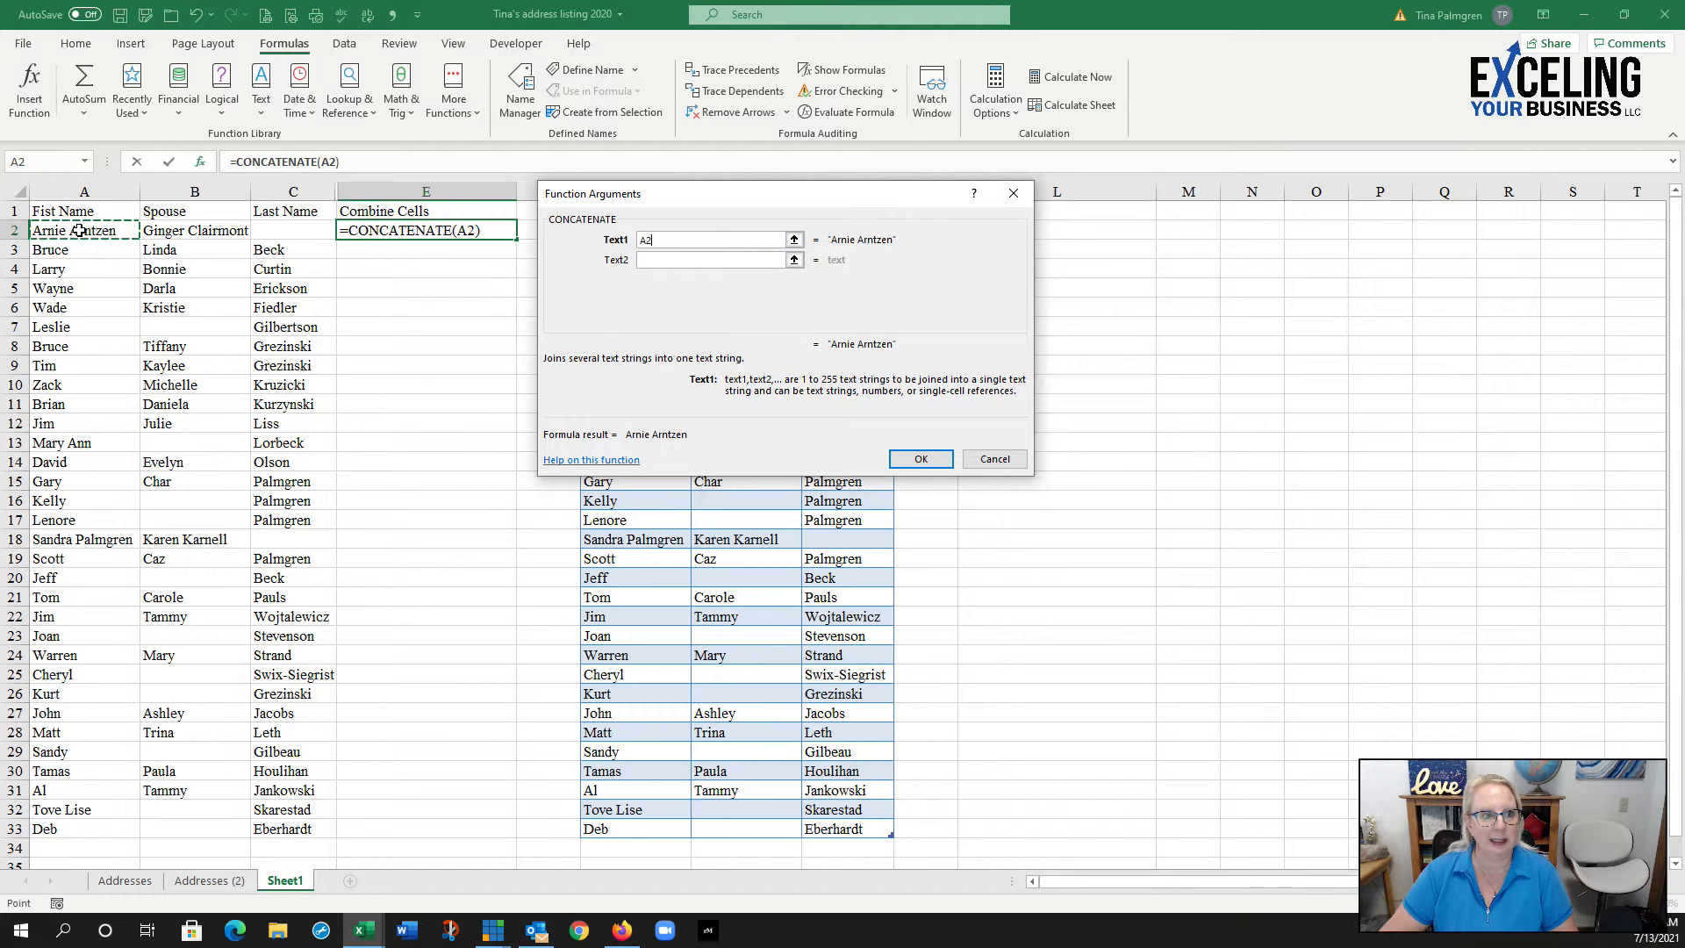
left_click(654, 260)
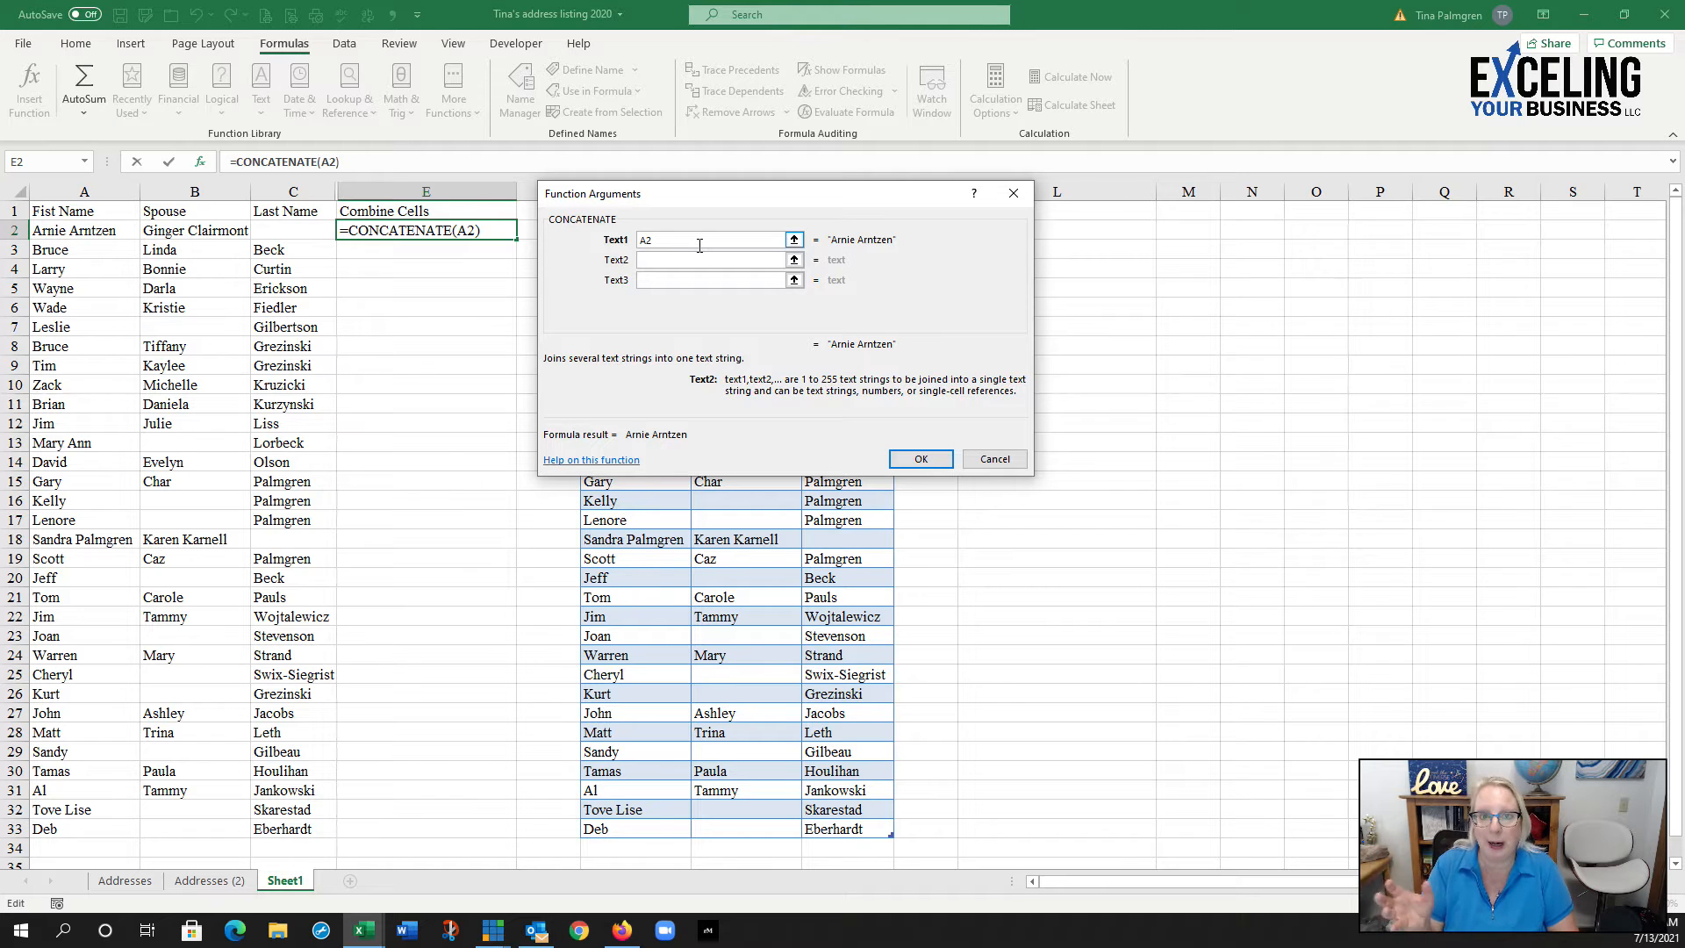
type("\" \"")
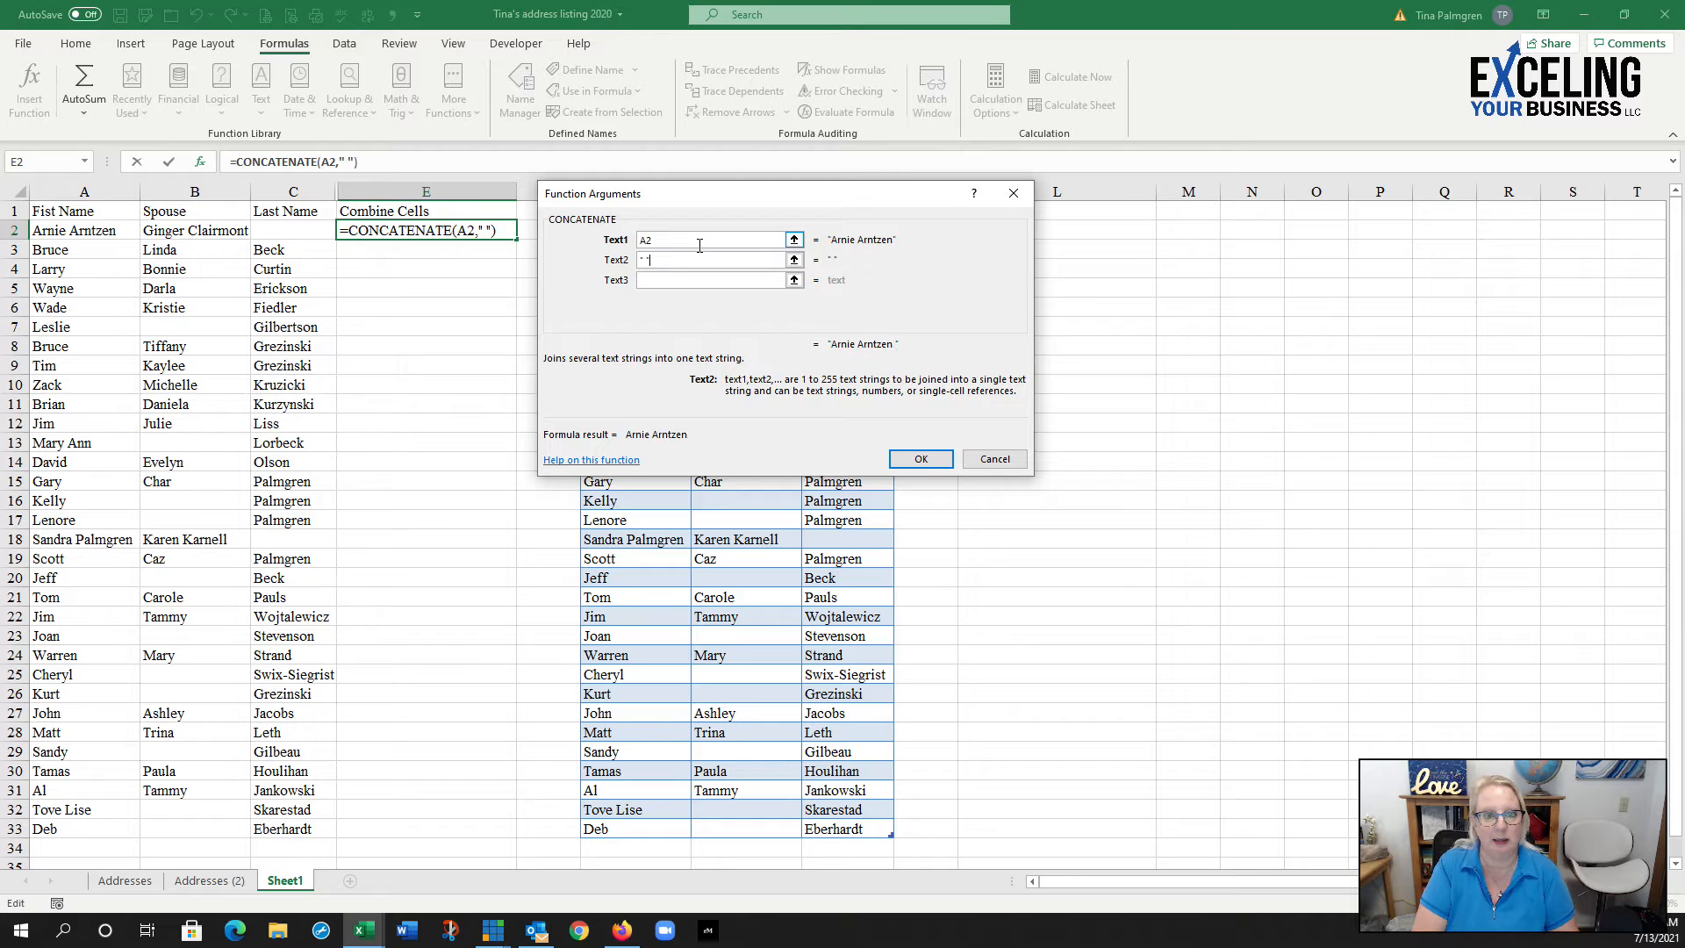
left_click(674, 280)
left_click(210, 229)
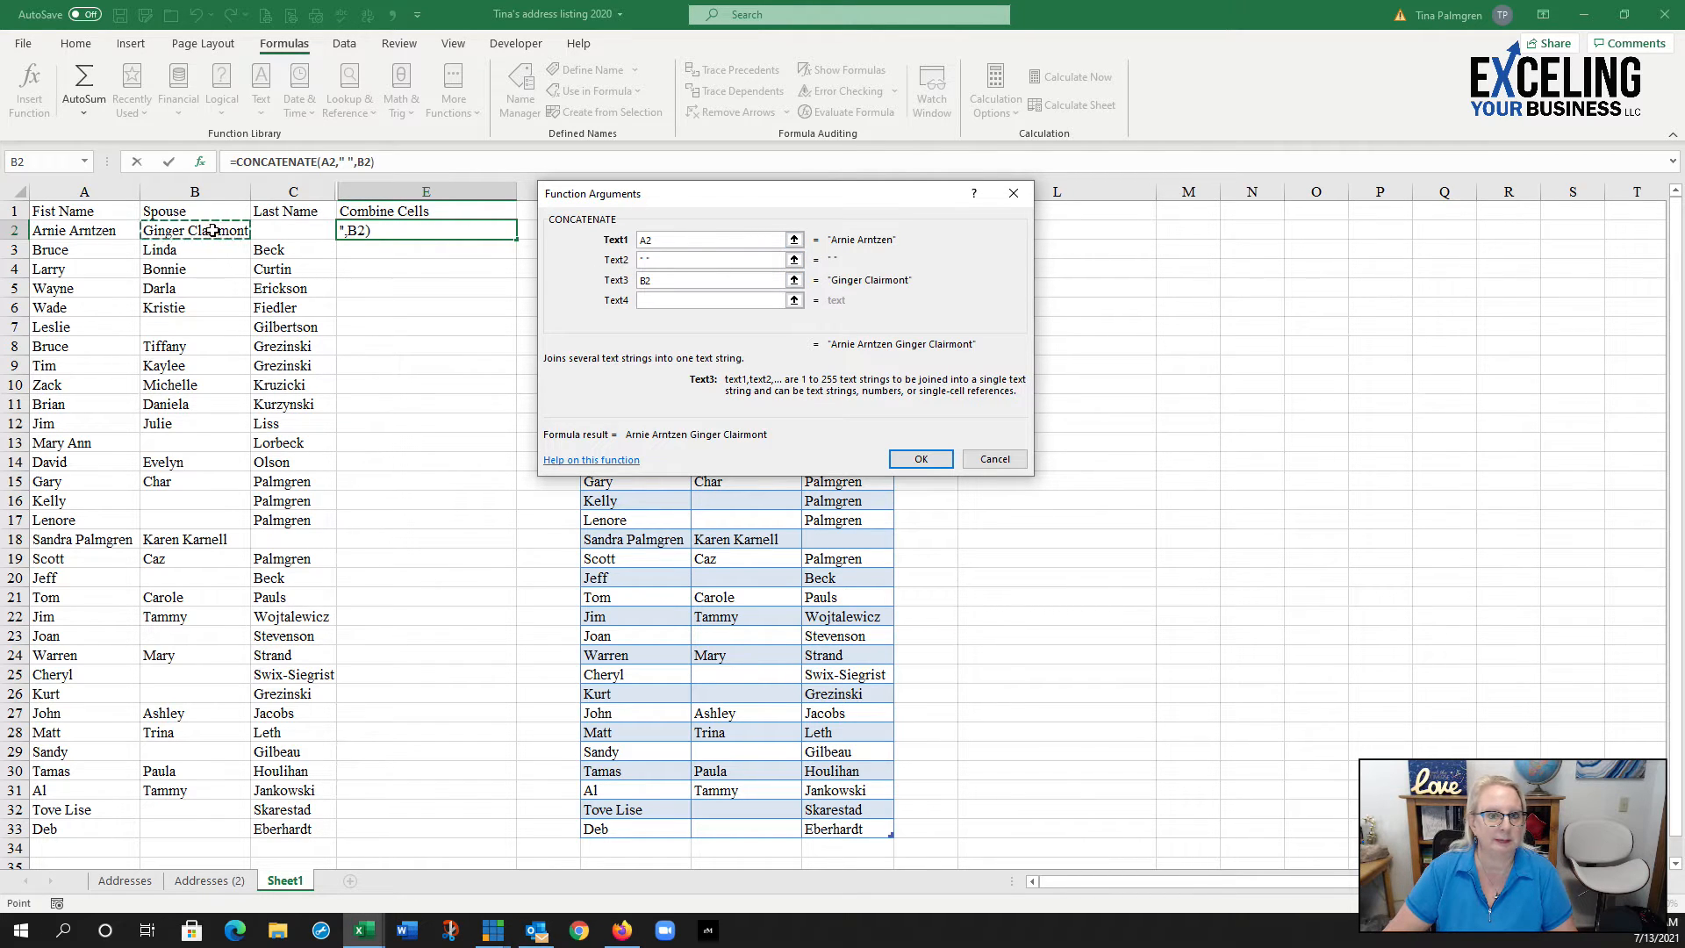
left_click(641, 260)
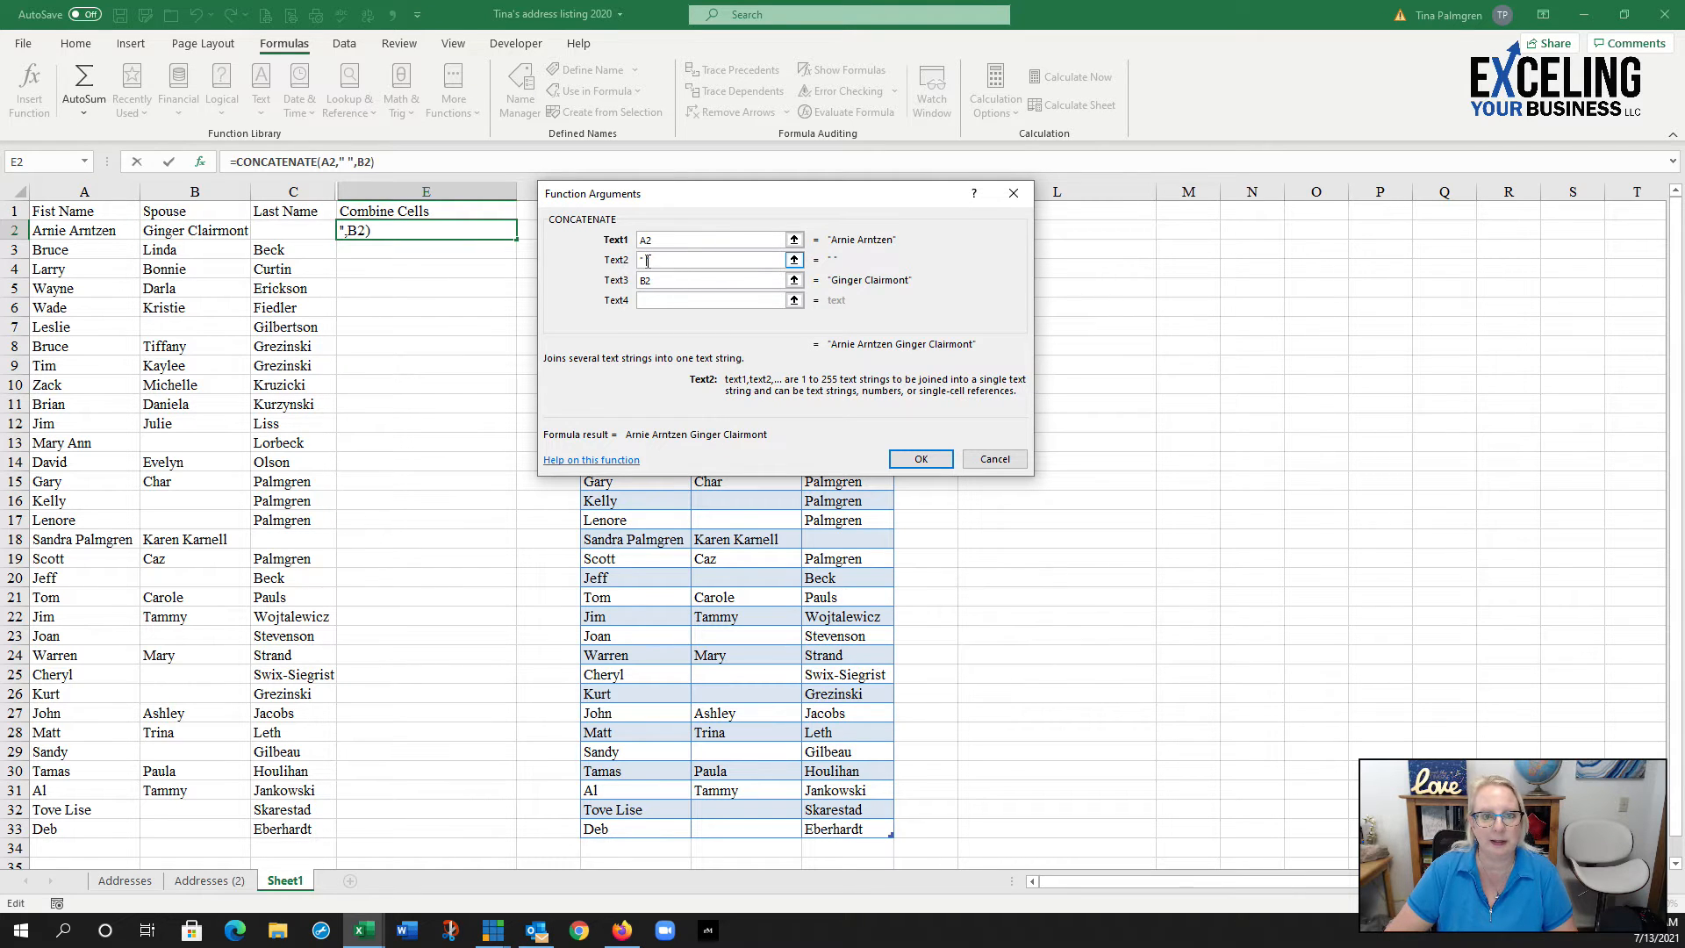
type("&")
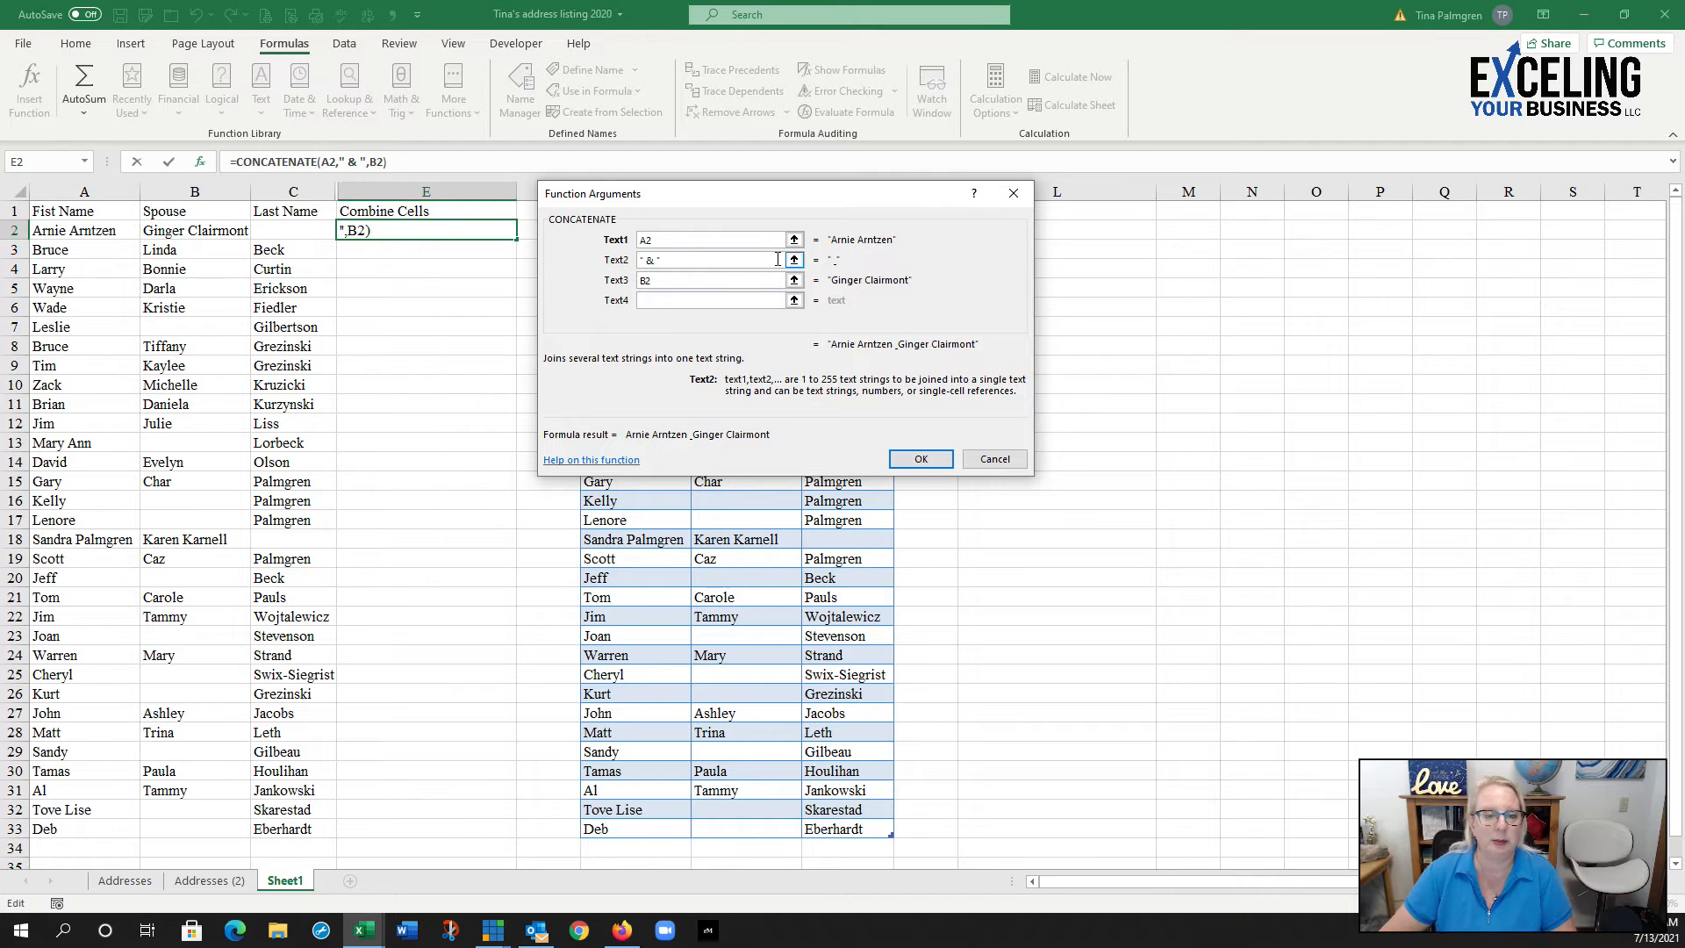
Step: Add a quoted space and cell C2 as the fourth and fifth CONCATENATE arguments and confirm the formula
left_click(662, 302)
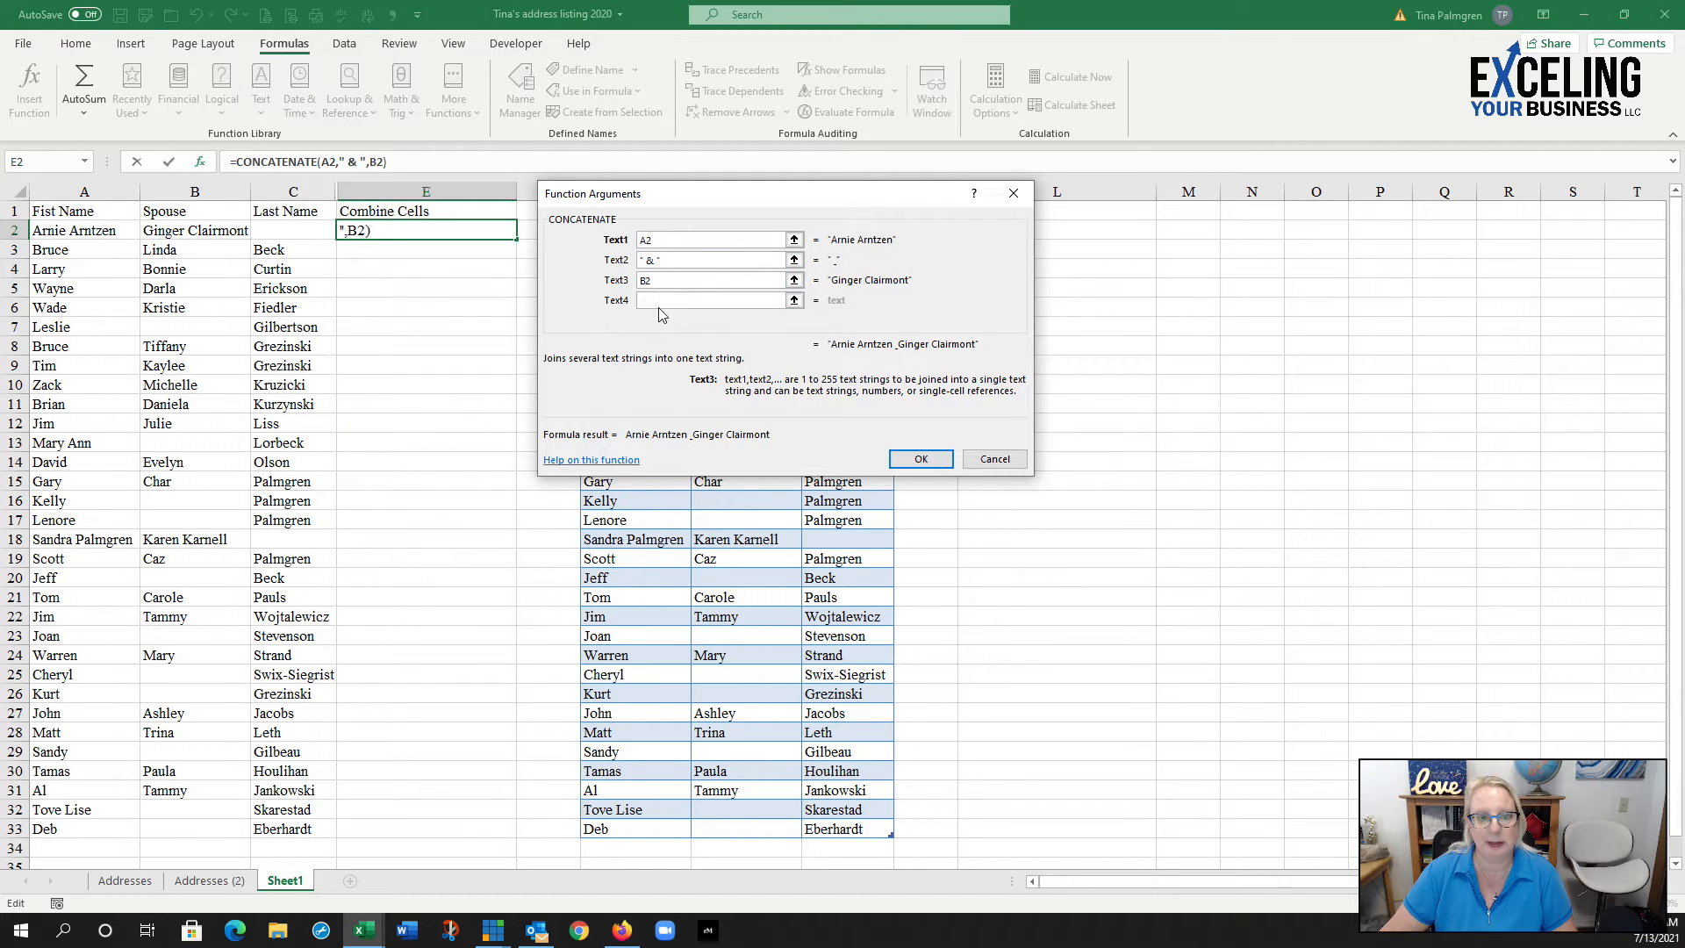
type("\"")
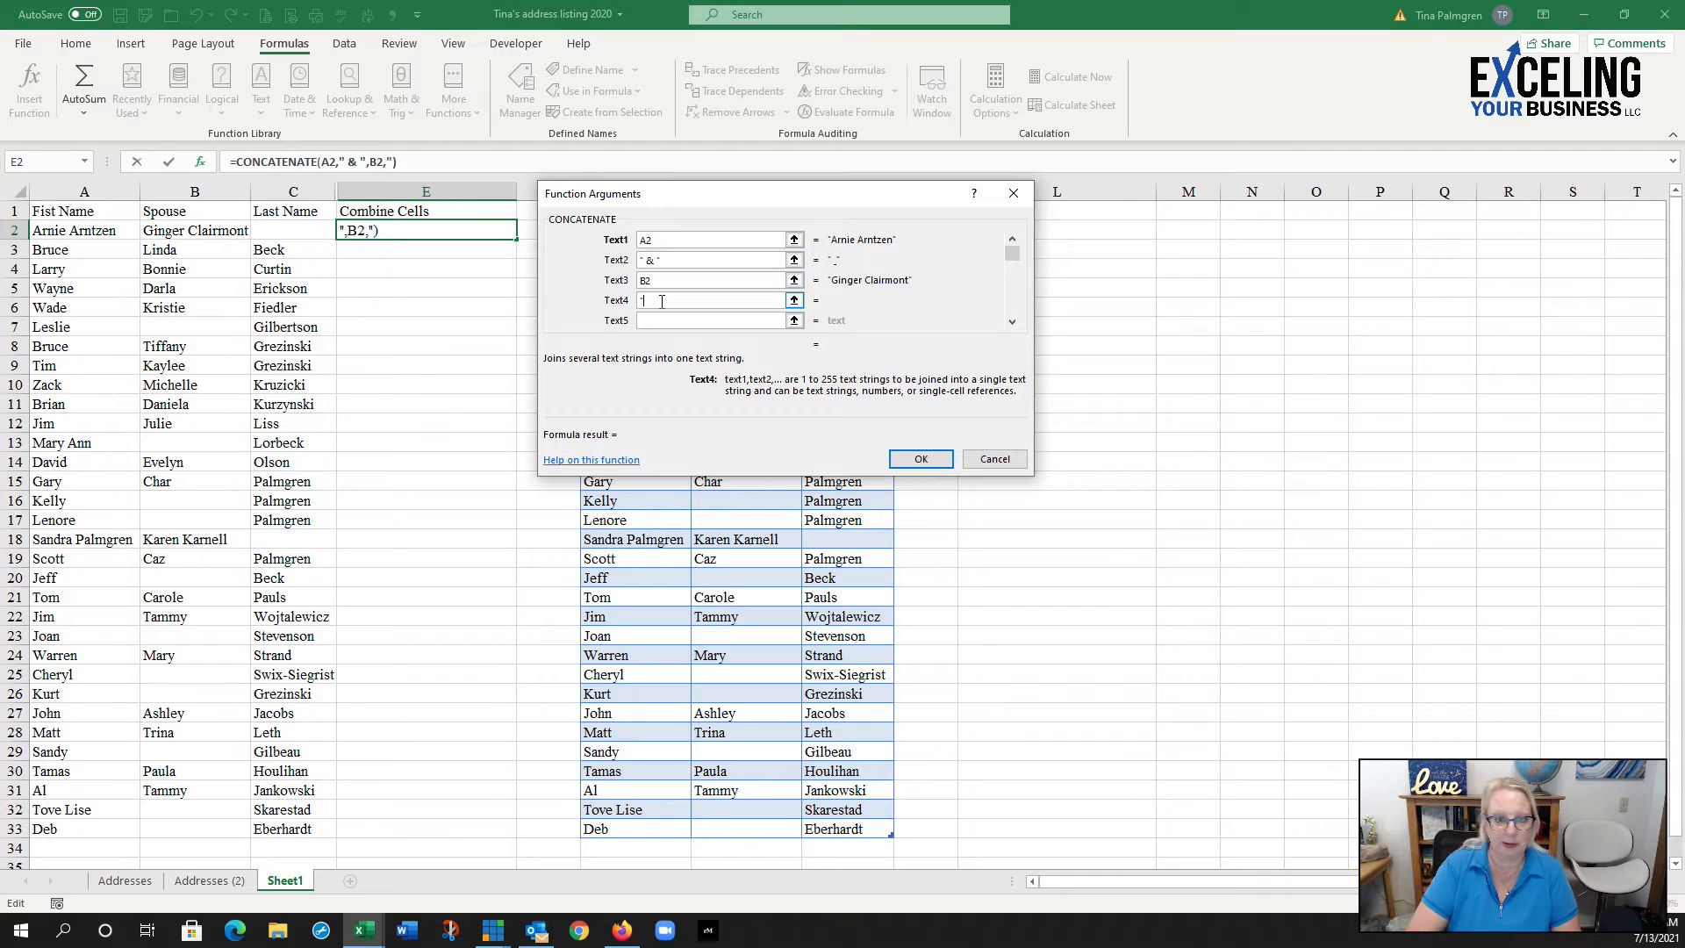
type(" \"")
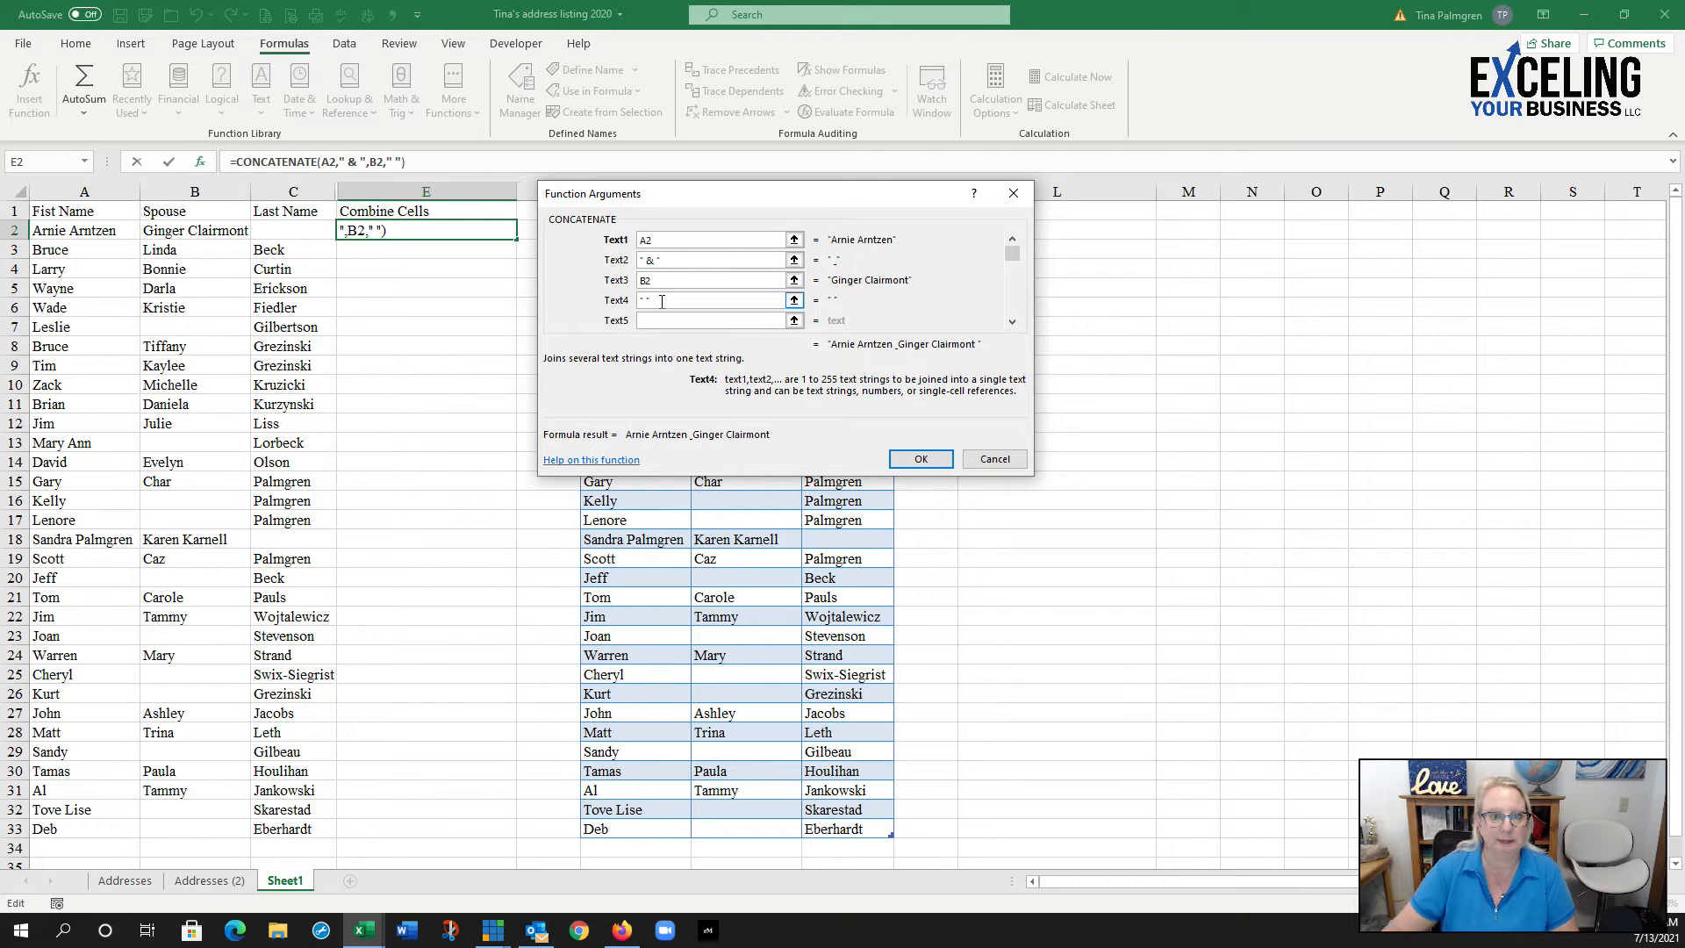
left_click(654, 321)
left_click(283, 229)
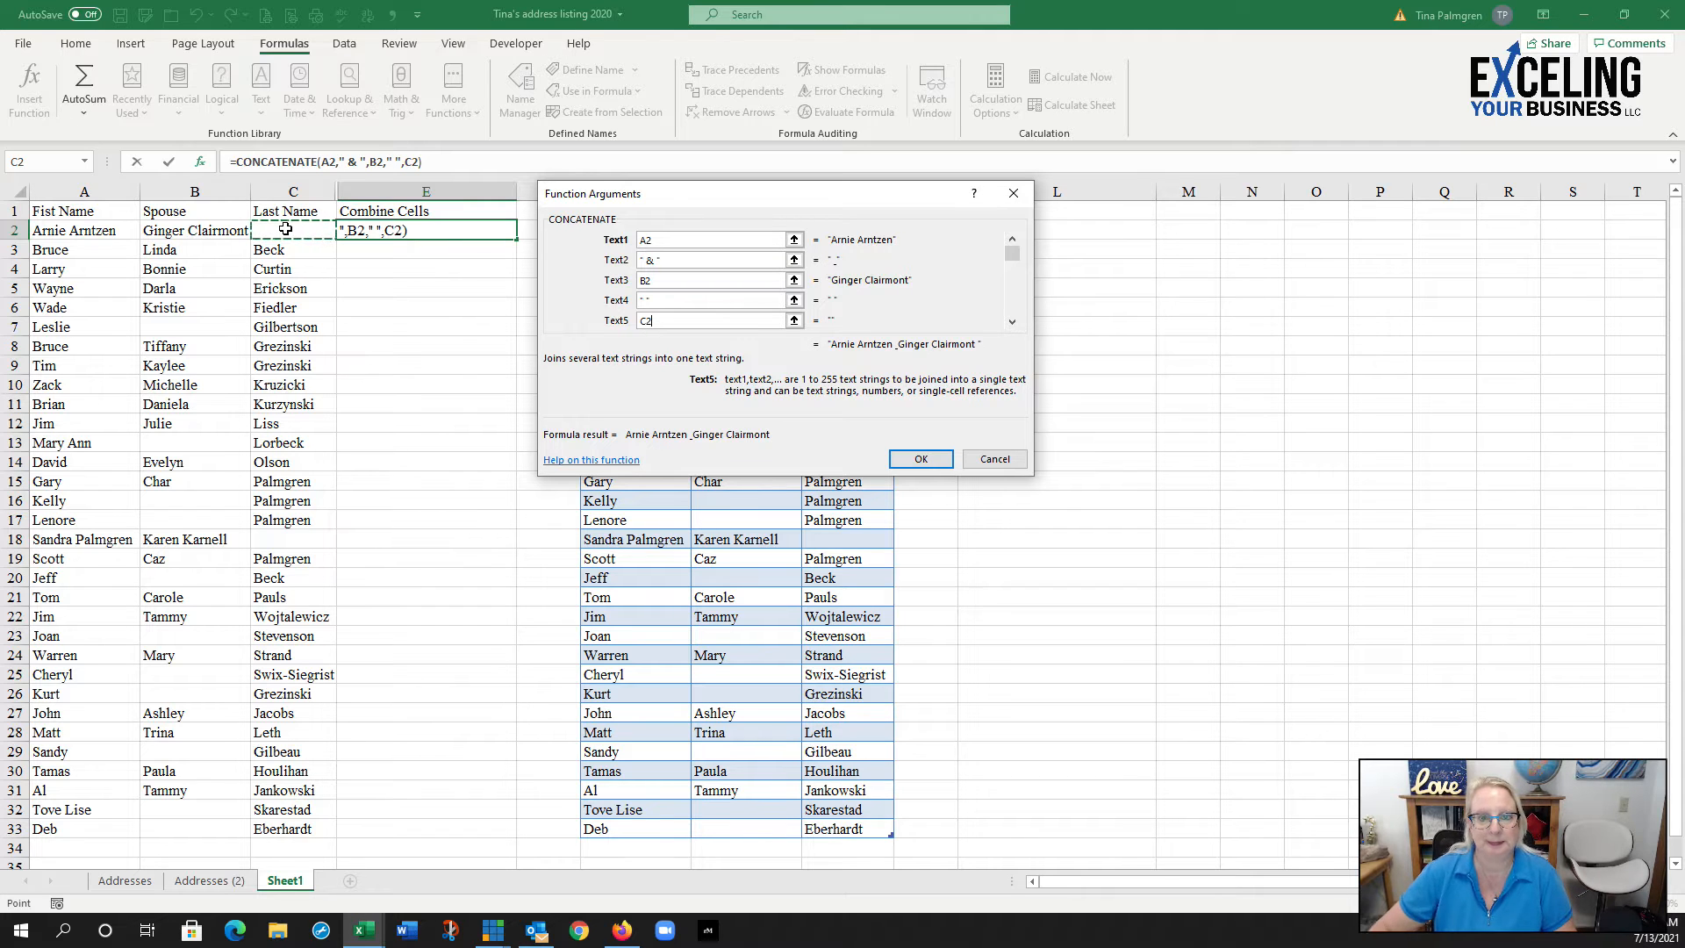
left_click(921, 458)
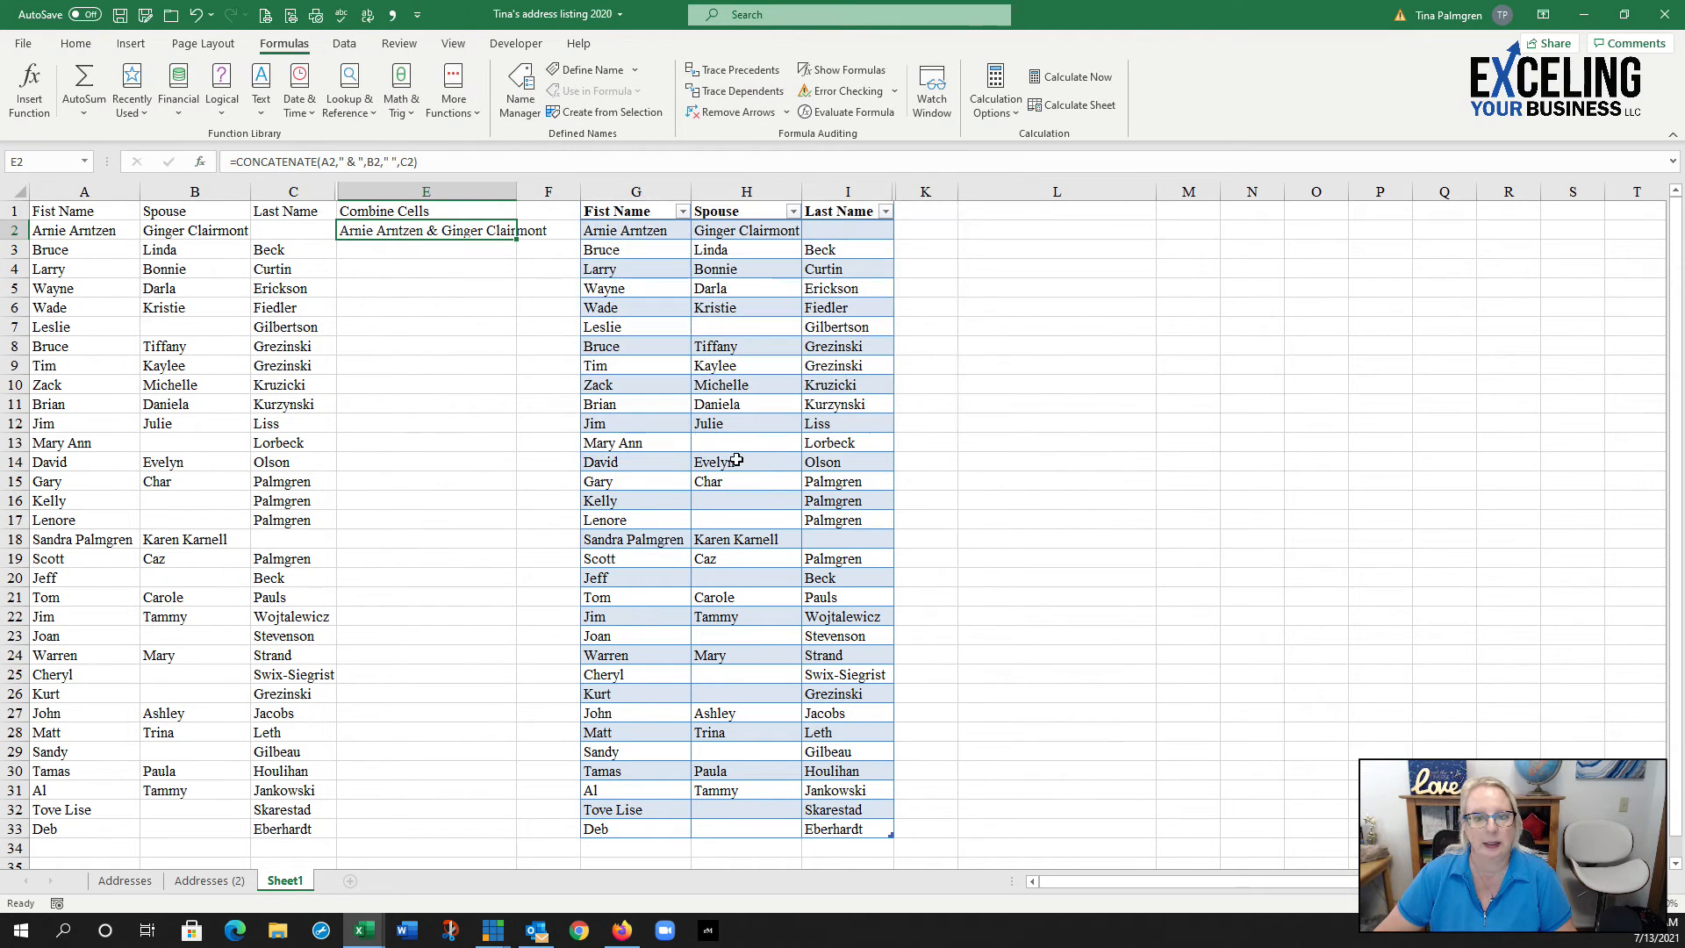
Step: Fill the CONCATENATE formula from E2 down to E33 and inspect the row with the blank spouse cell B13
double_click(516, 239)
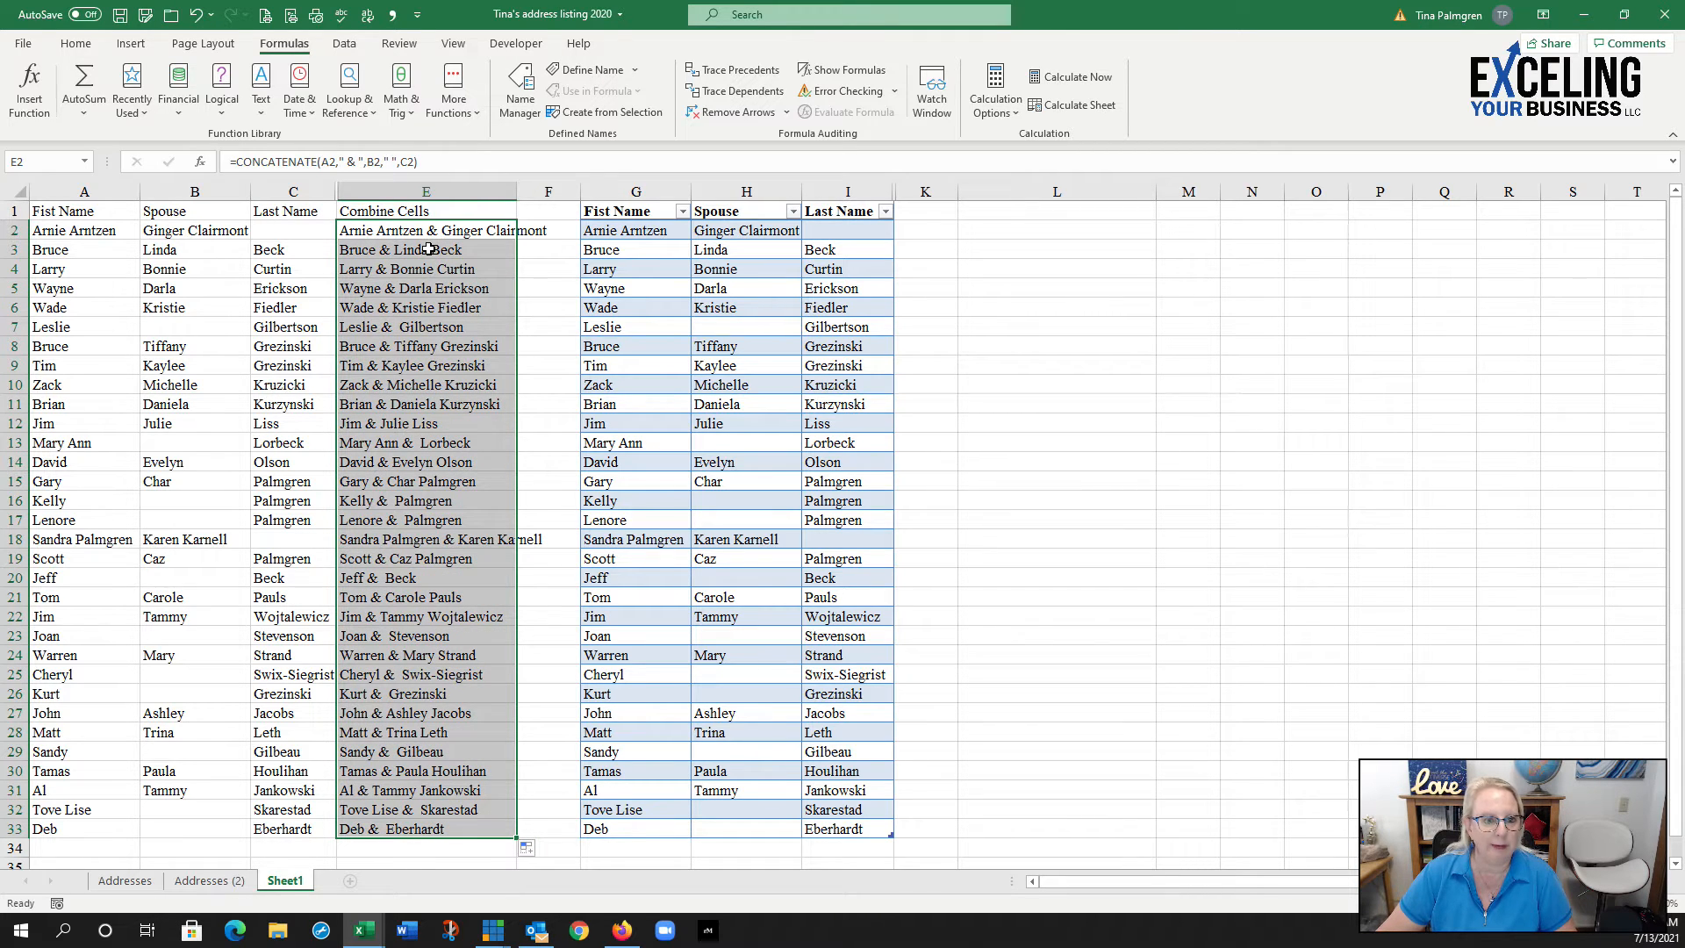
left_click(349, 444)
left_click(194, 442)
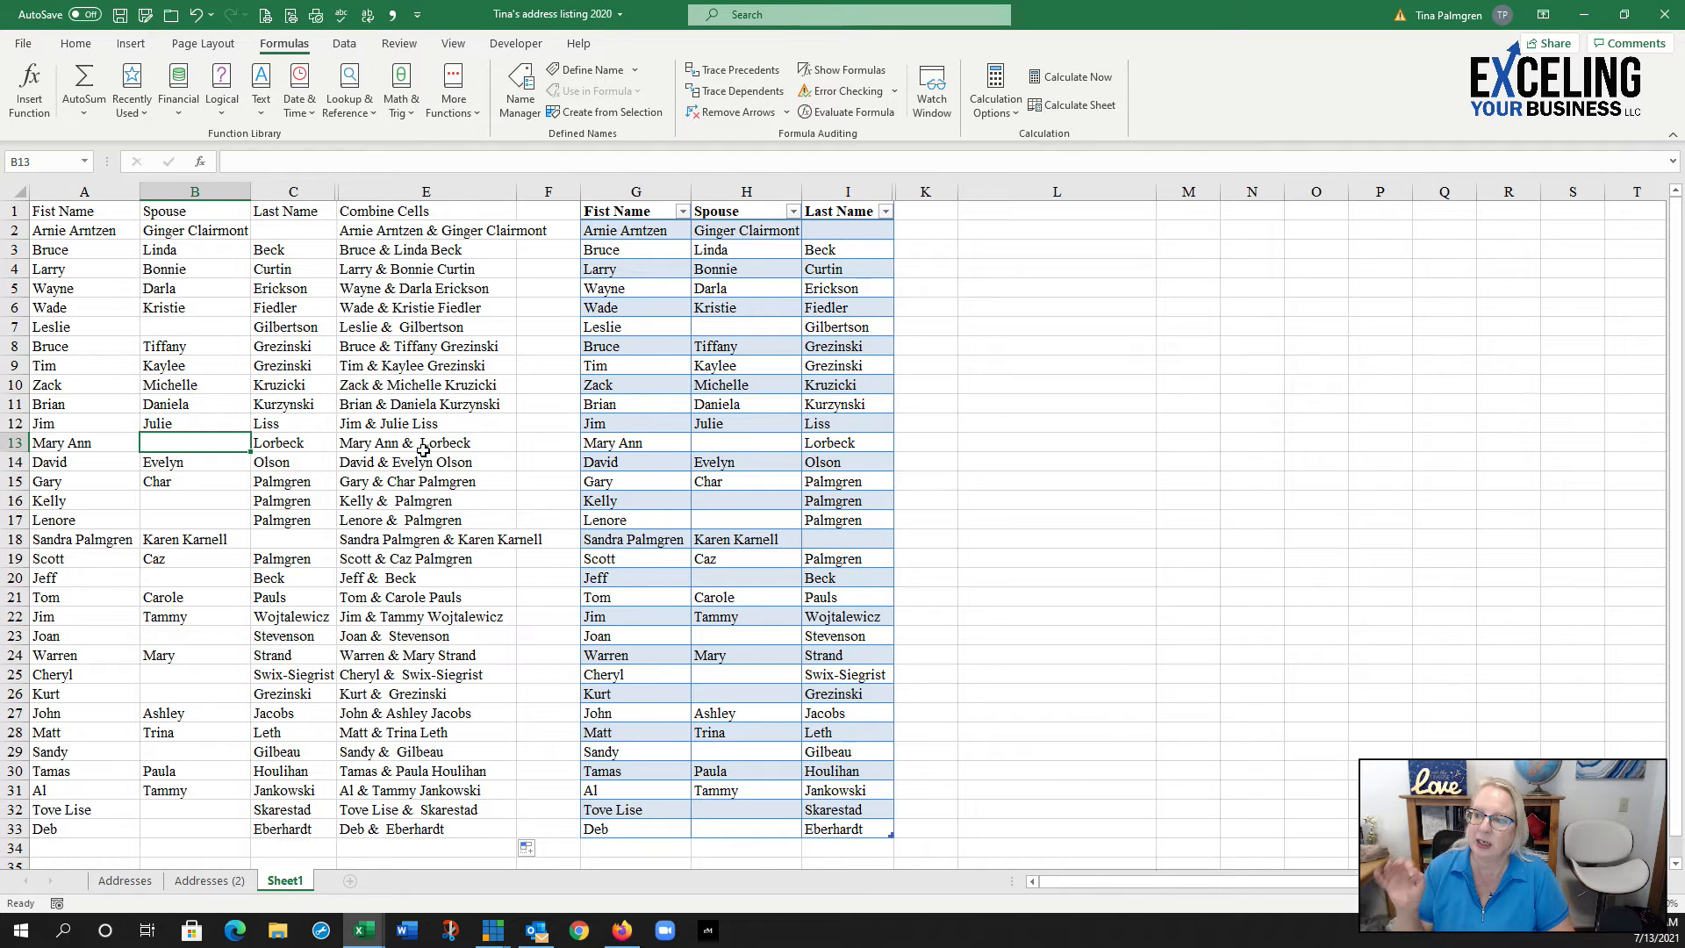
Step: Unhide column D between the Last Name and Combine Cells columns
left_click_drag(426, 192, 314, 183)
right_click(315, 187)
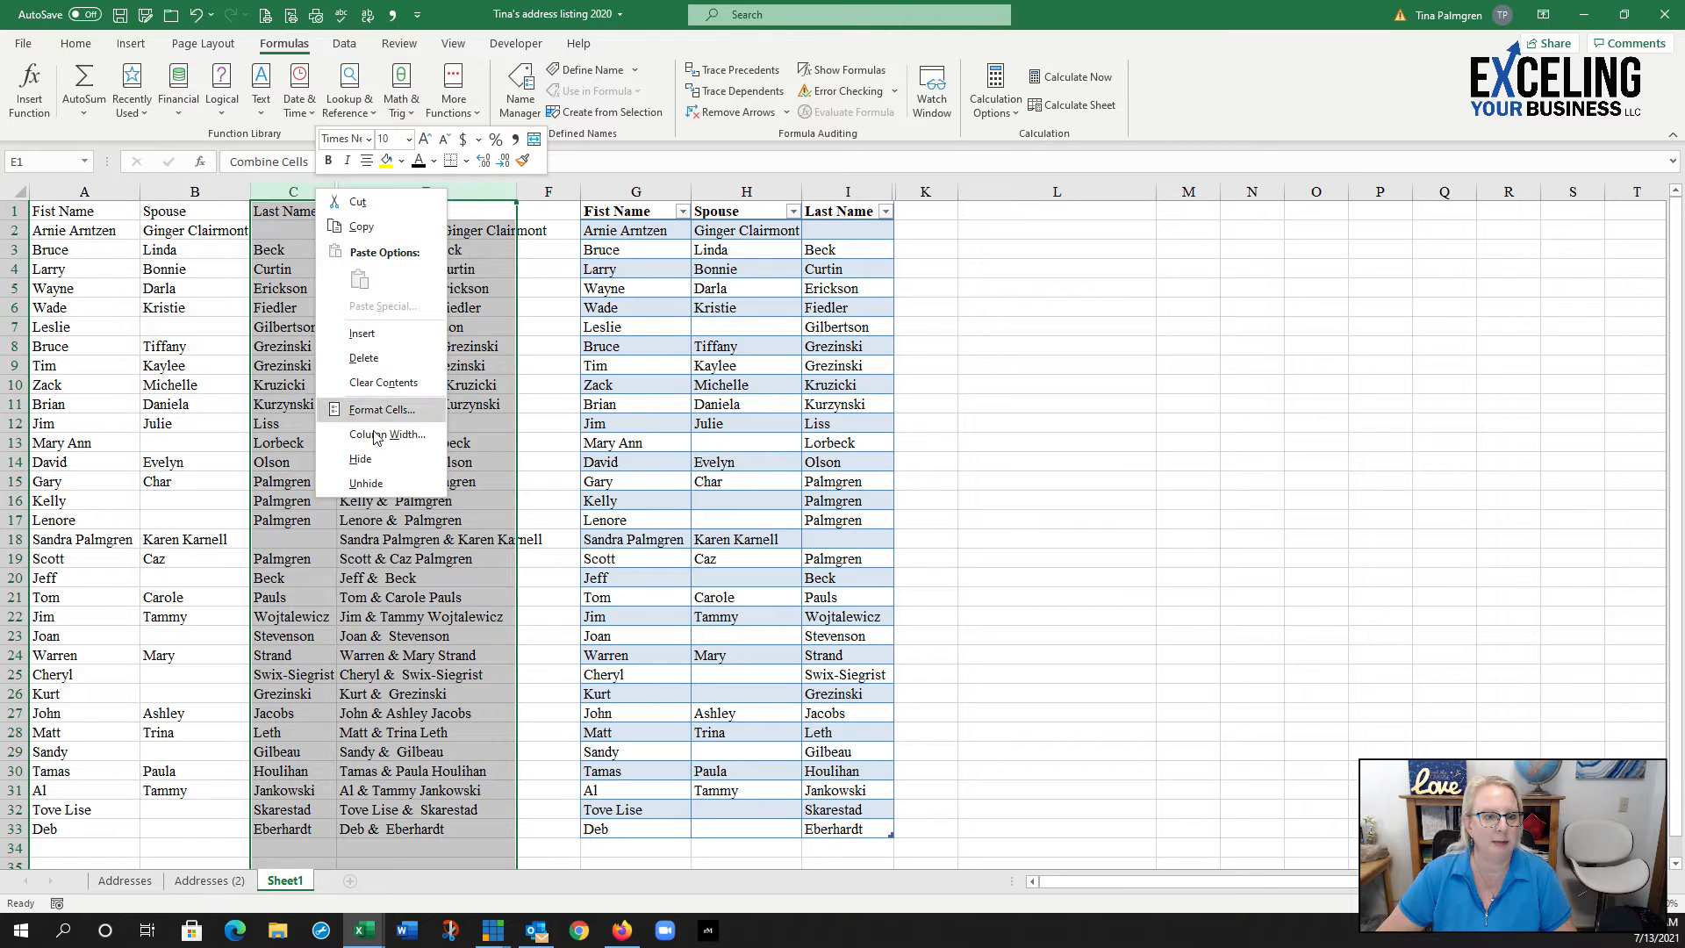
left_click(366, 482)
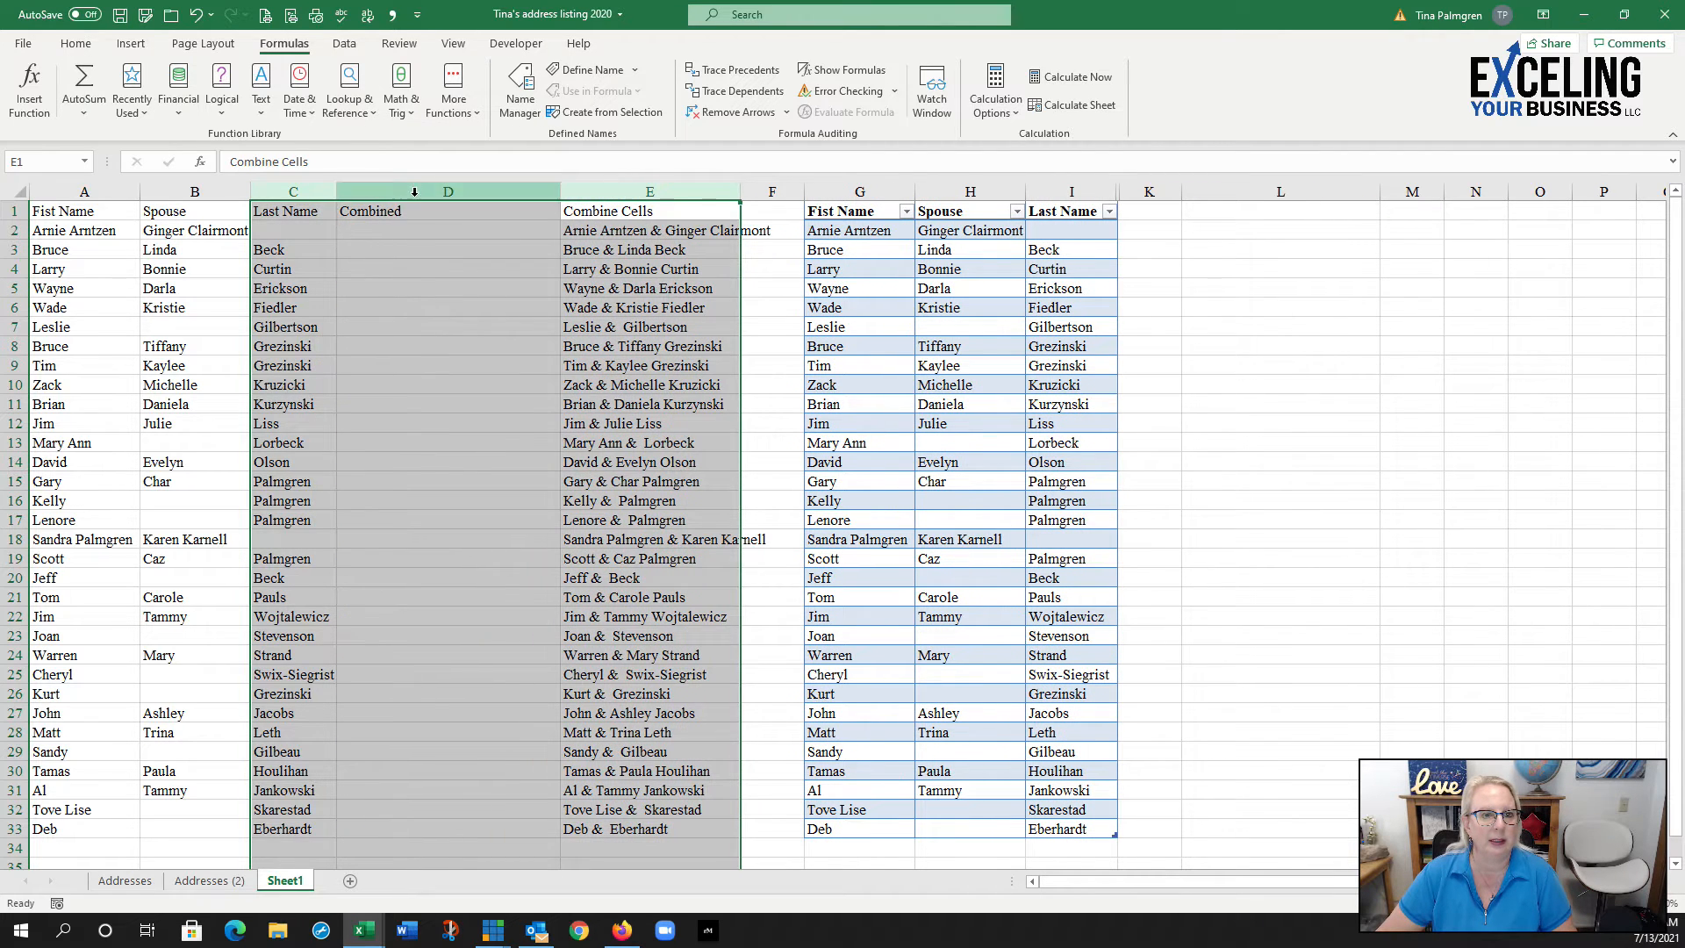
Step: Apply the black font colour to column D and select D3 to show its IF formula
left_click(386, 192)
left_click(75, 44)
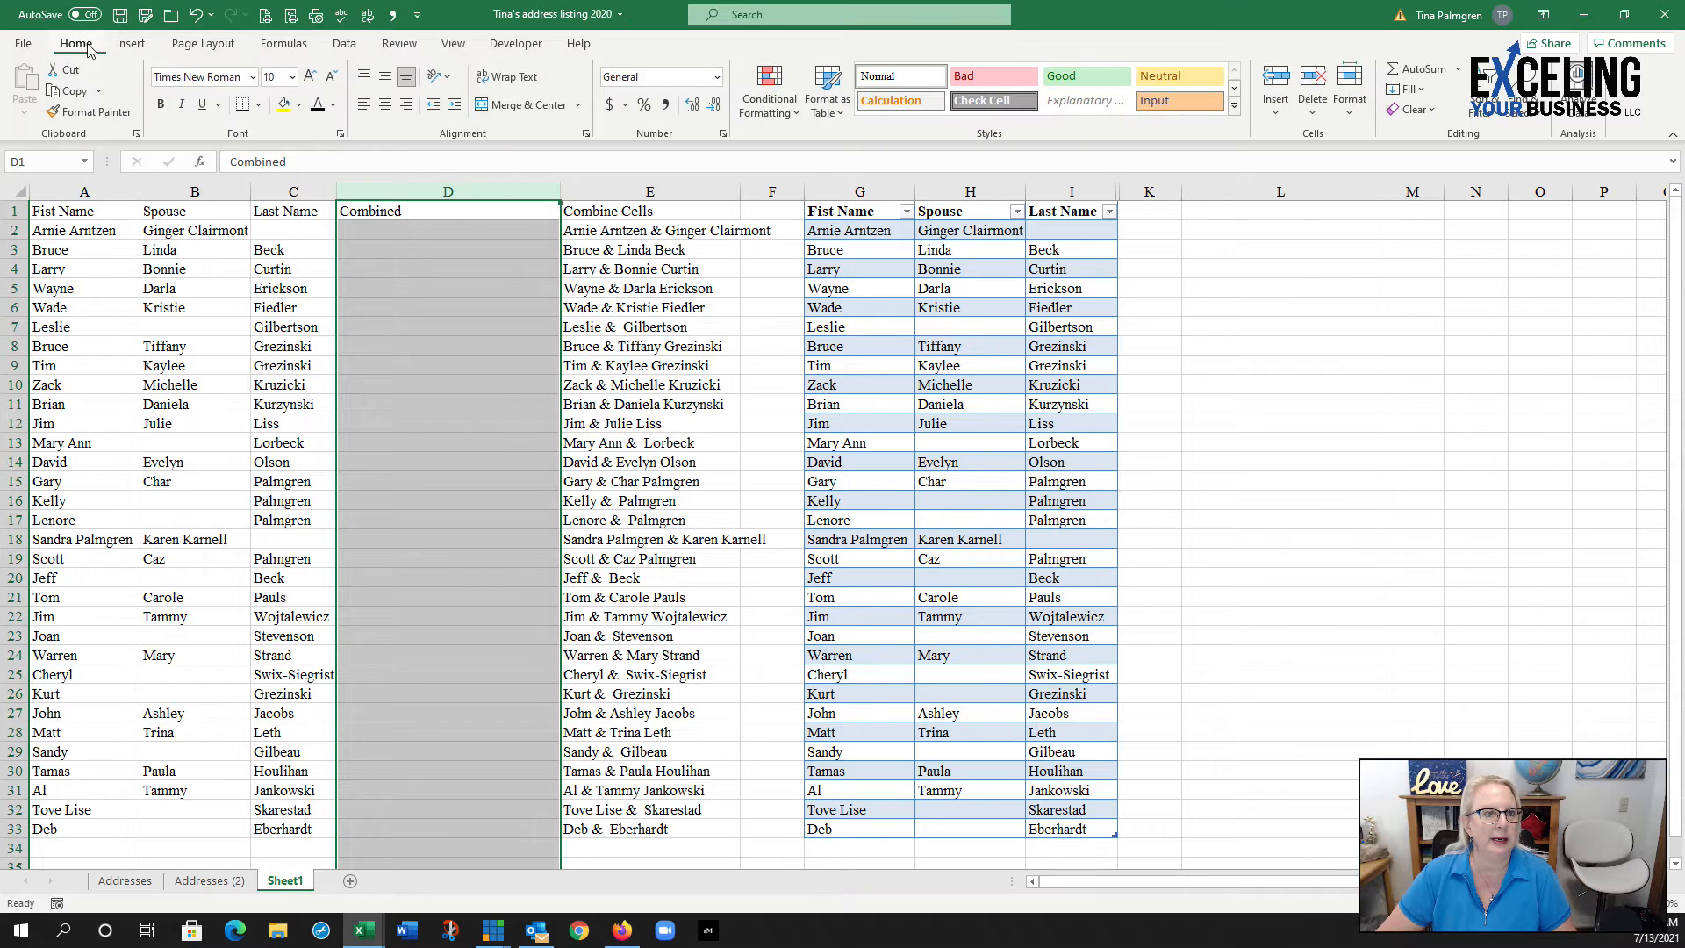
left_click(316, 109)
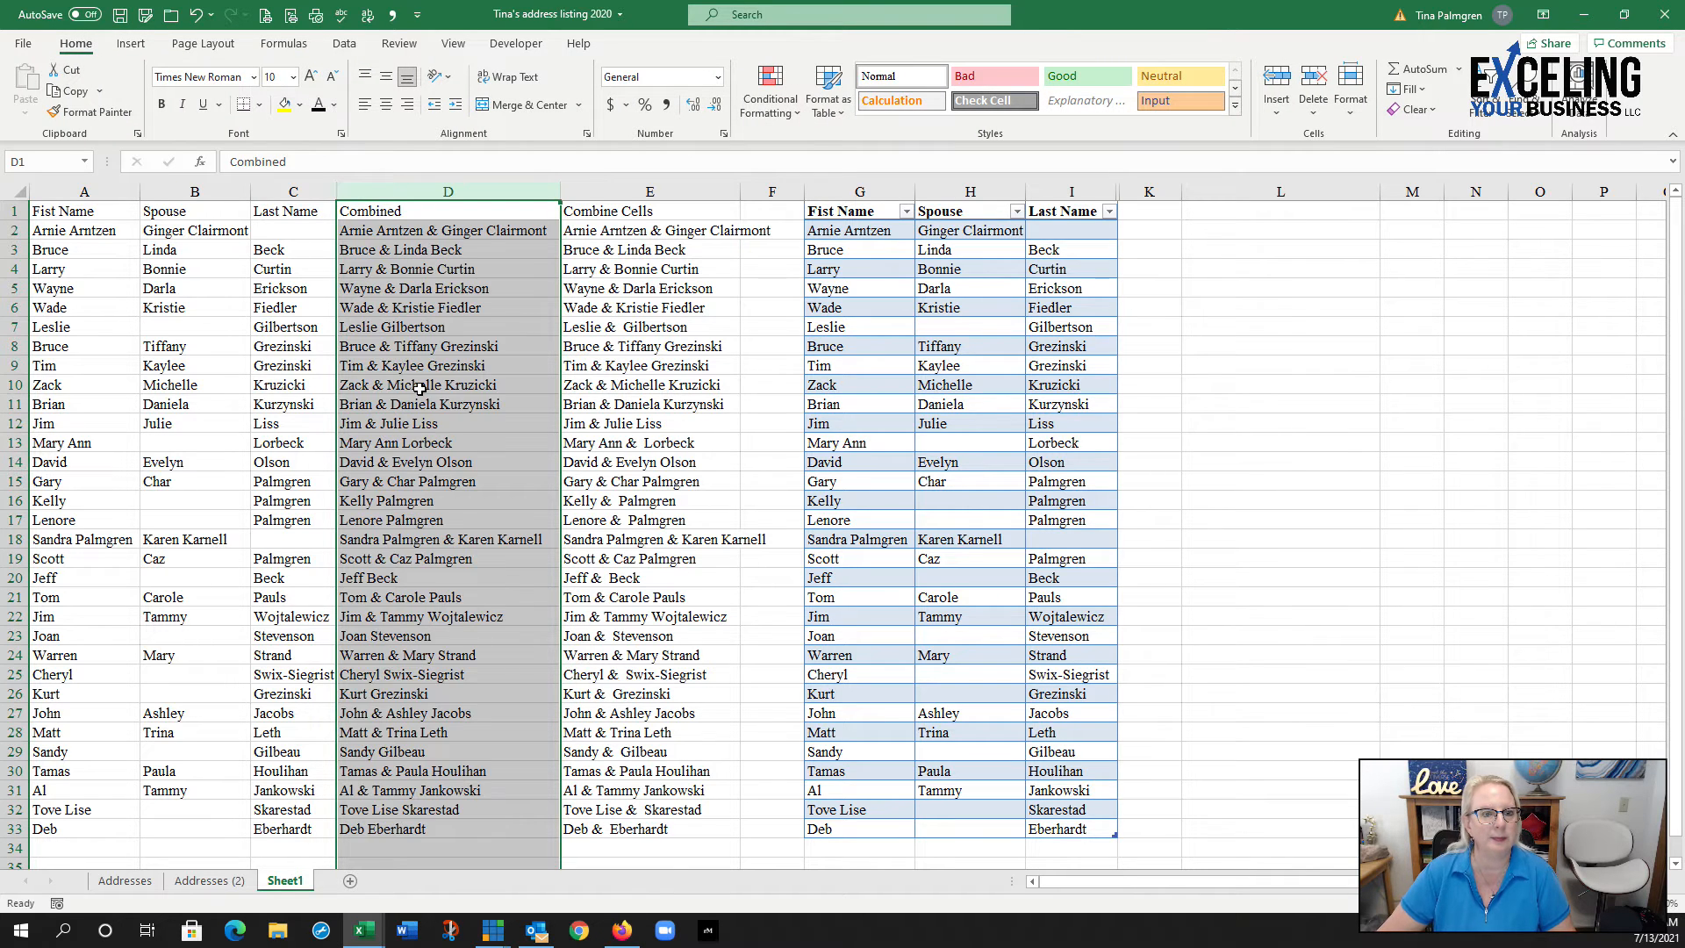
left_click(408, 242)
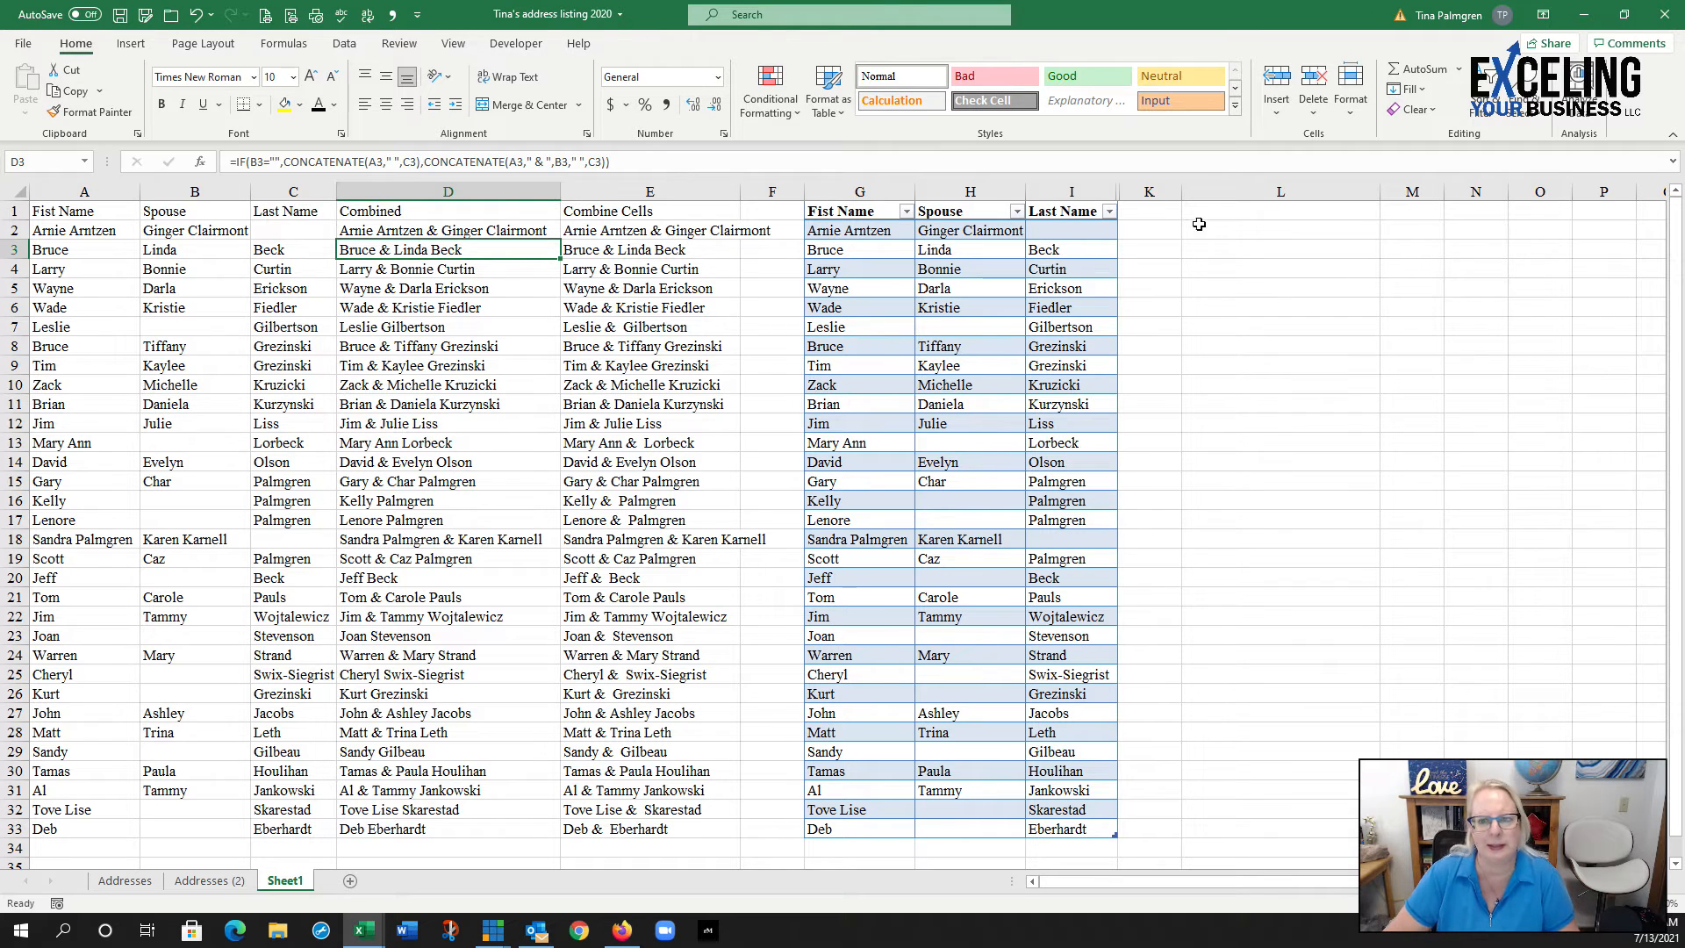
Step: Unhide the table's Combined column J between columns I and K
left_click_drag(1139, 192, 1086, 187)
right_click(1085, 187)
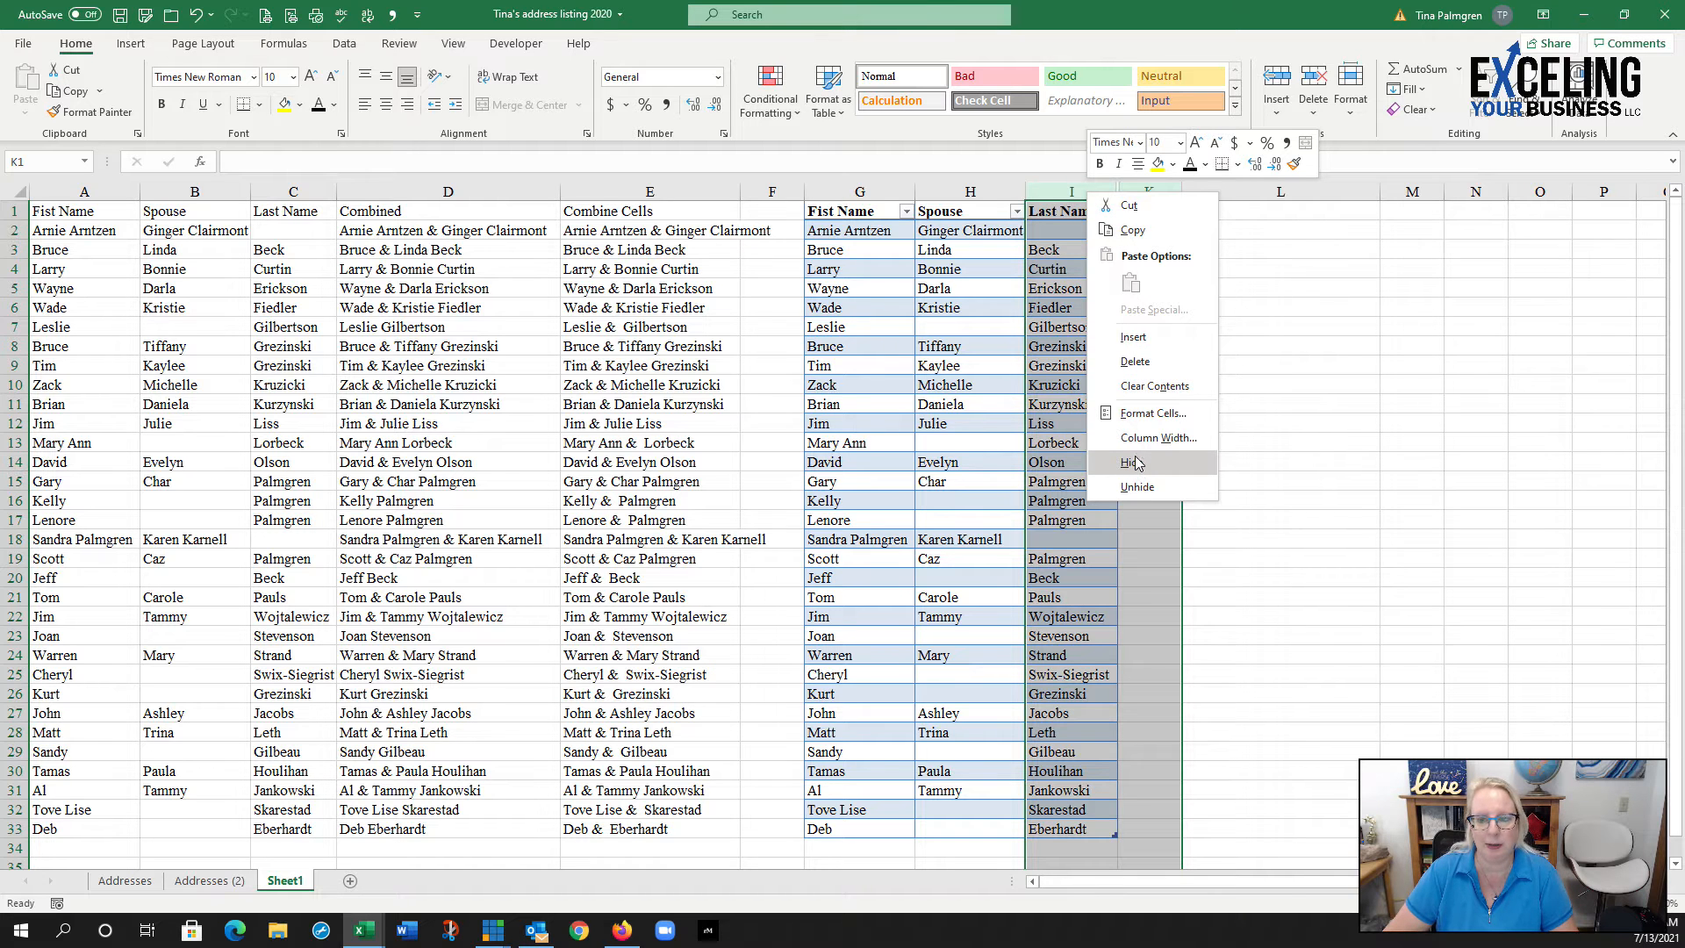
left_click(1137, 488)
left_click(1167, 230)
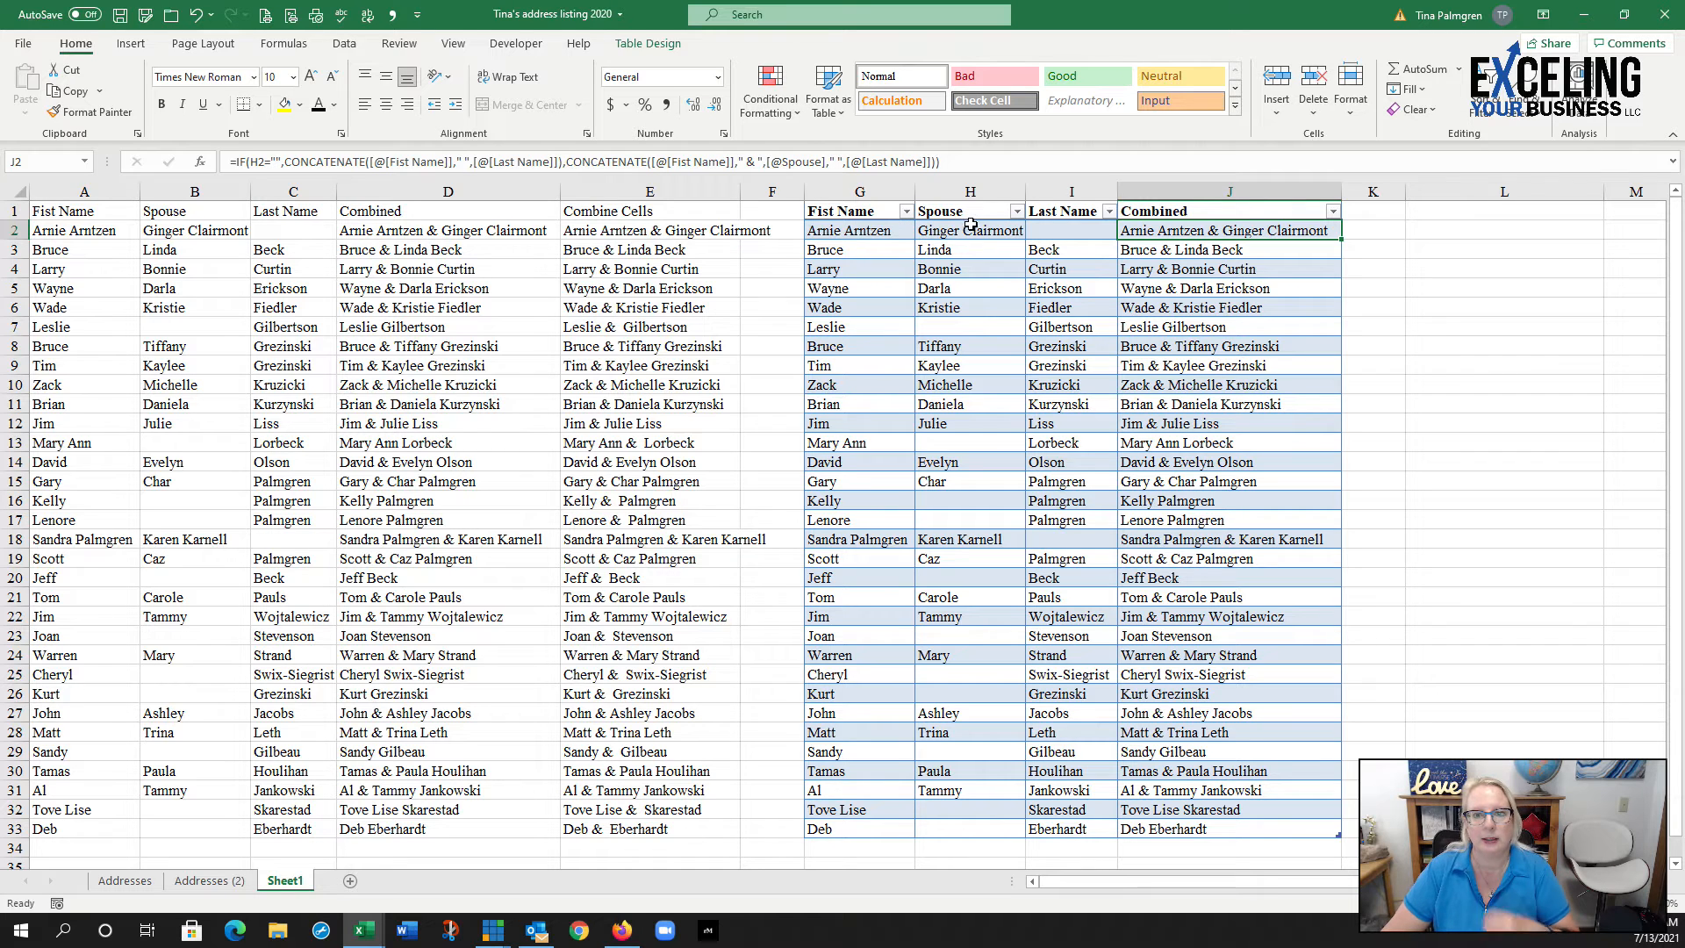
left_click(261, 159)
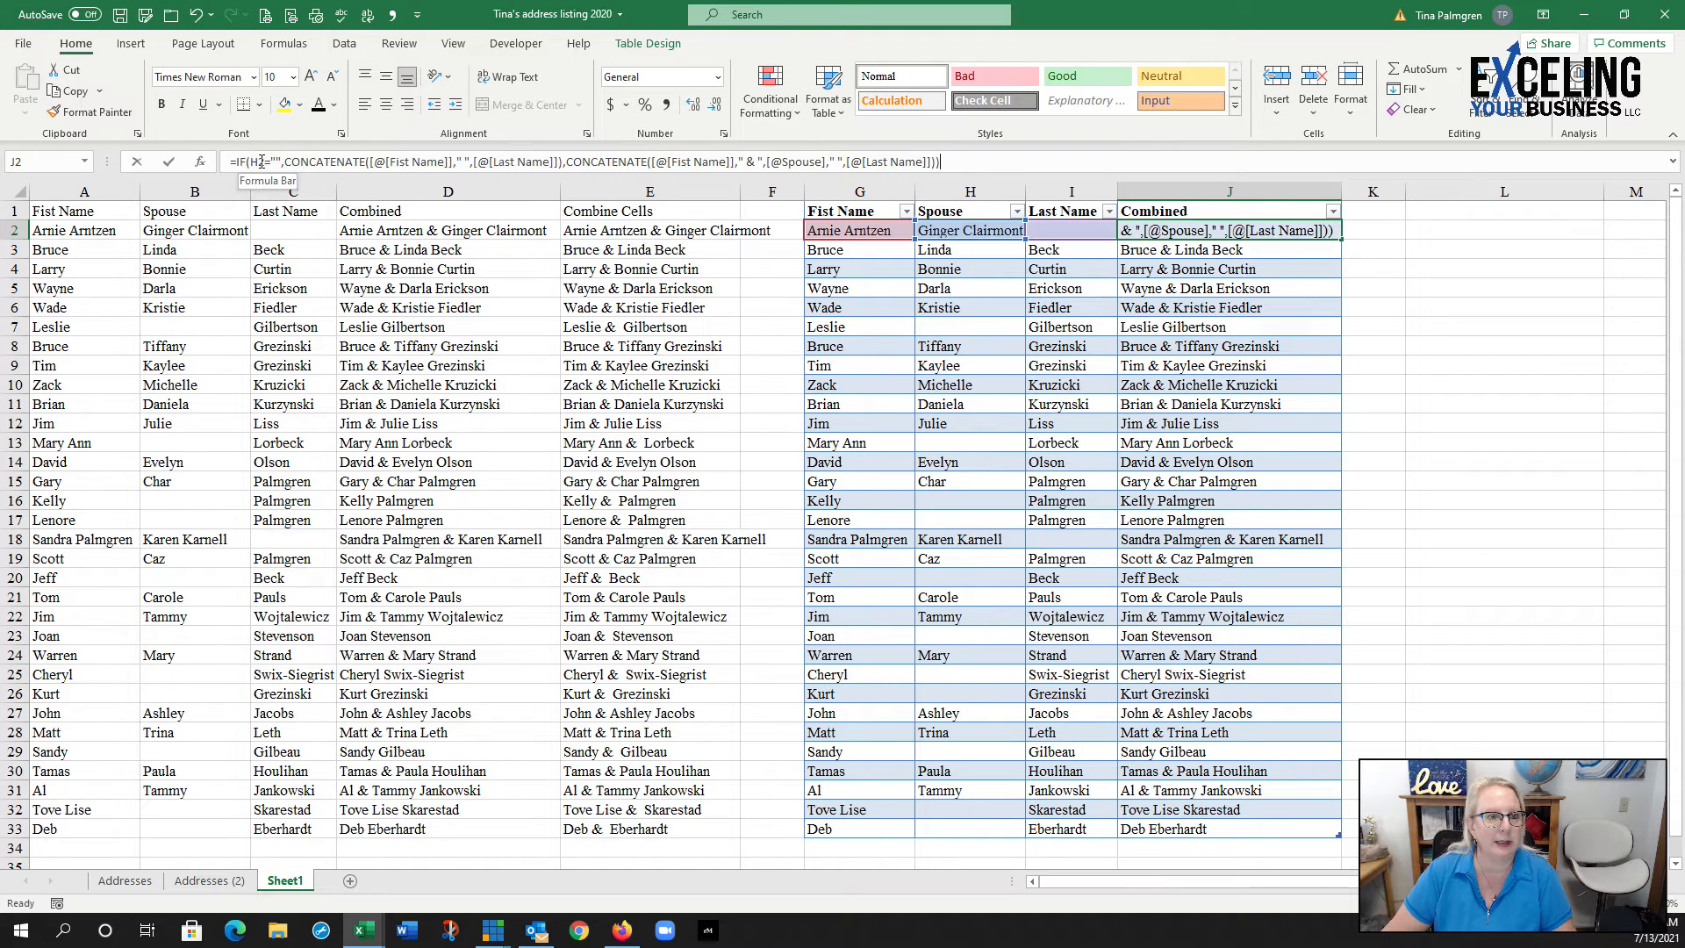
double_click(255, 162)
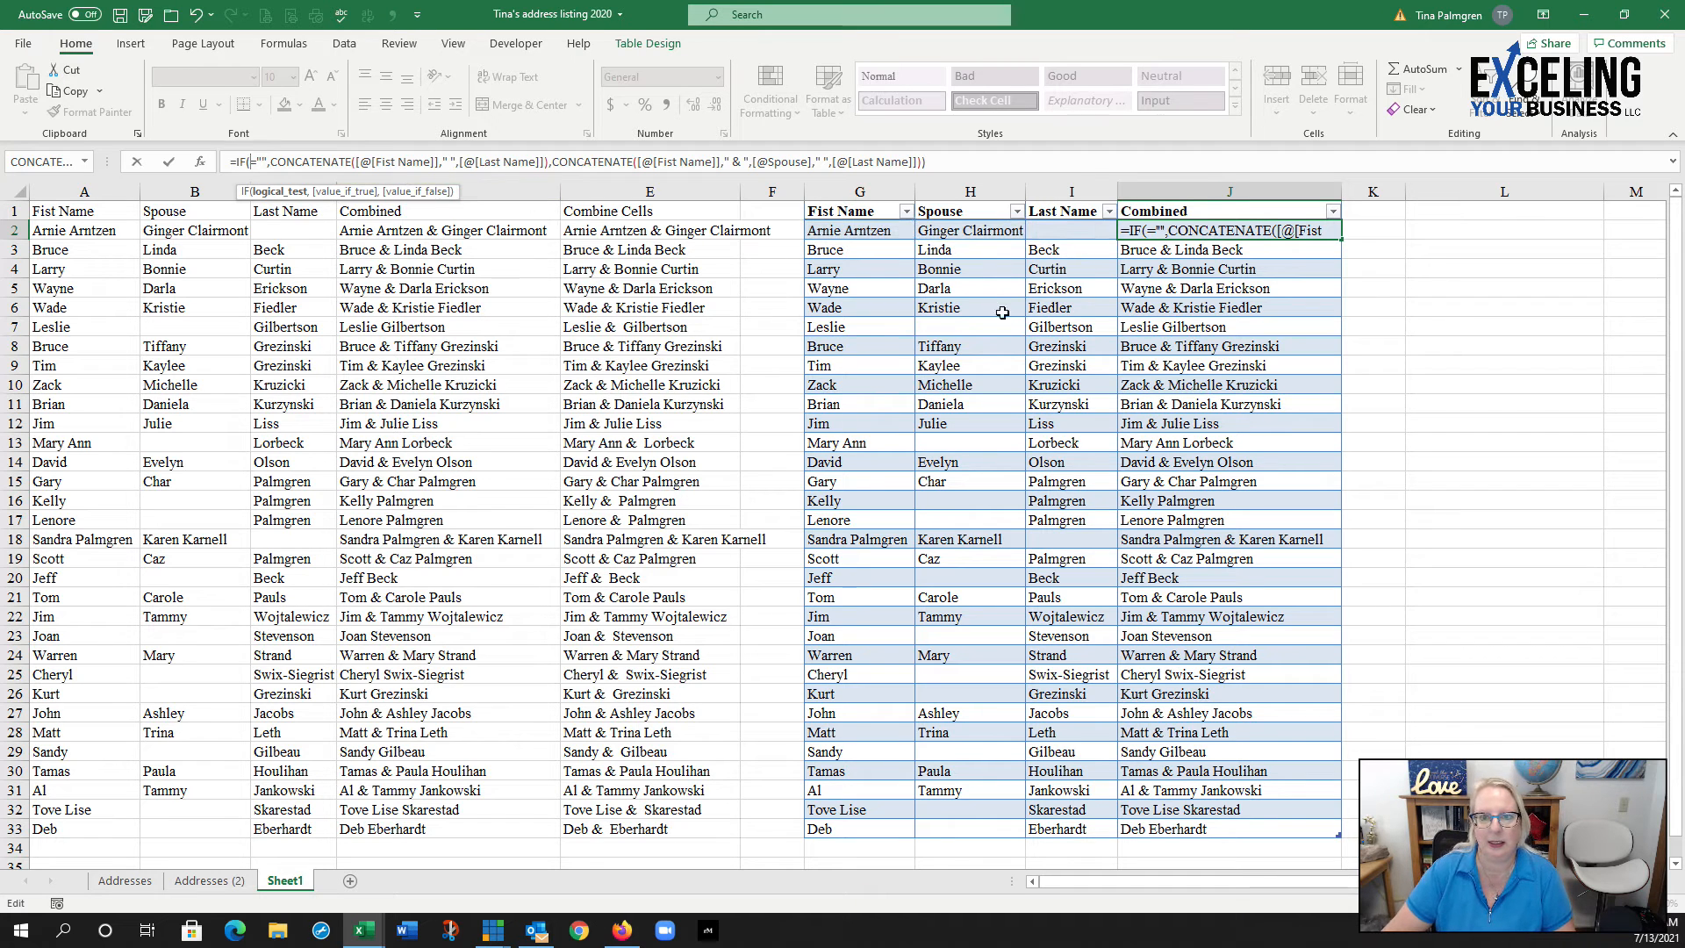
left_click(966, 230)
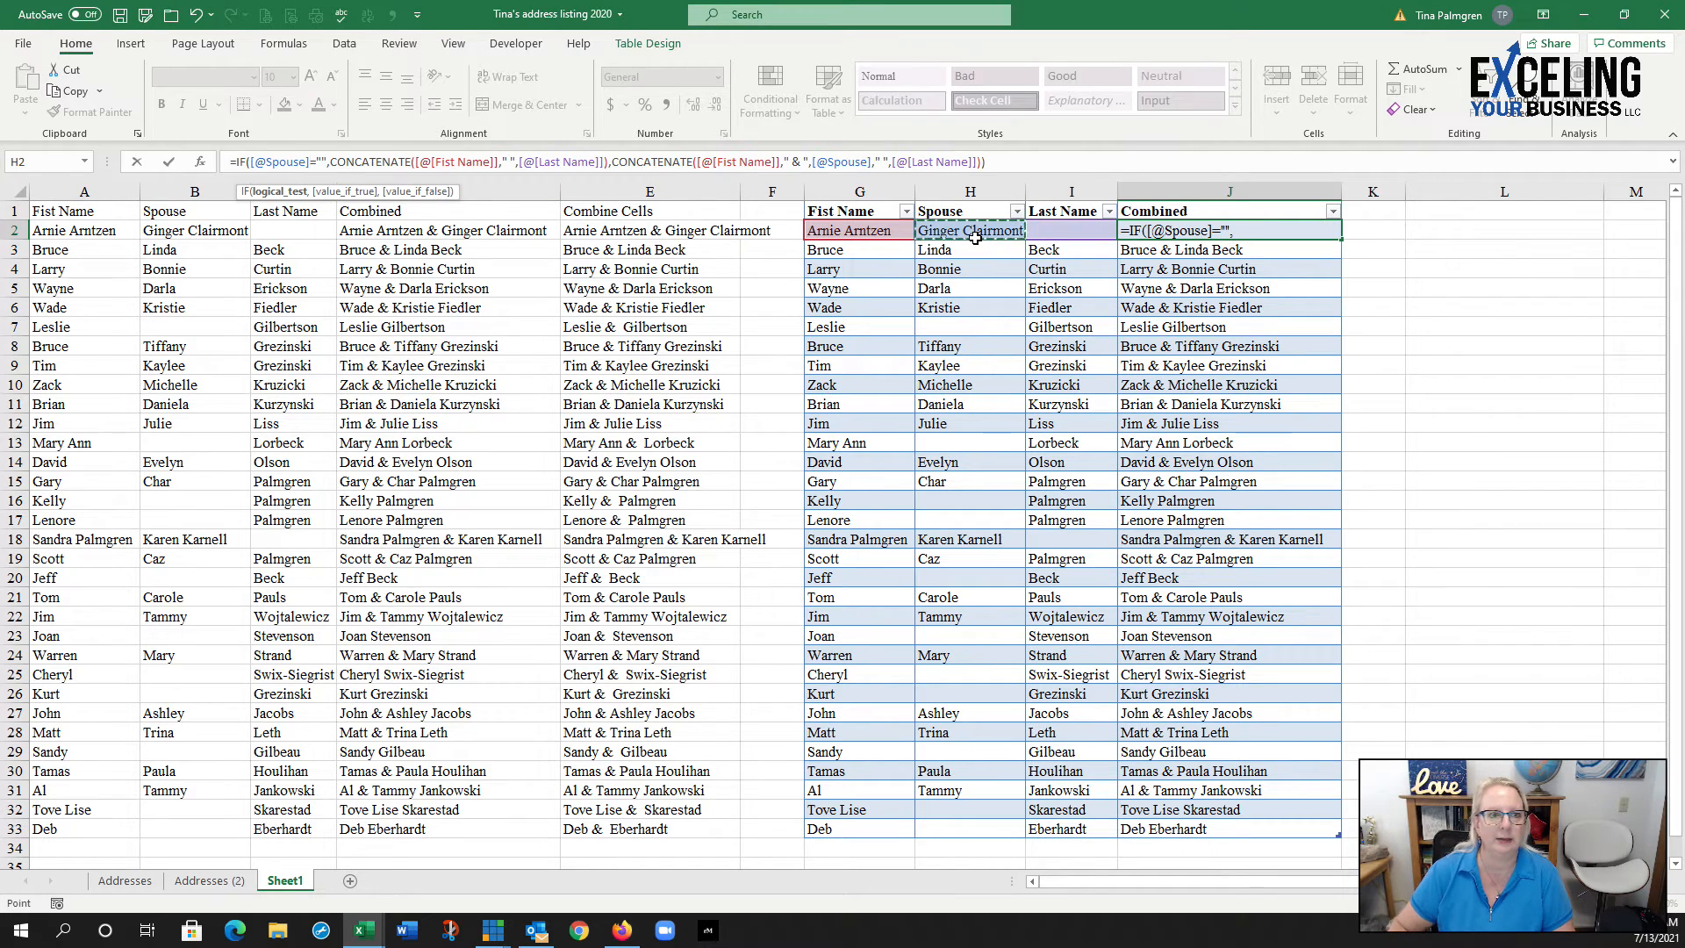
key("Return")
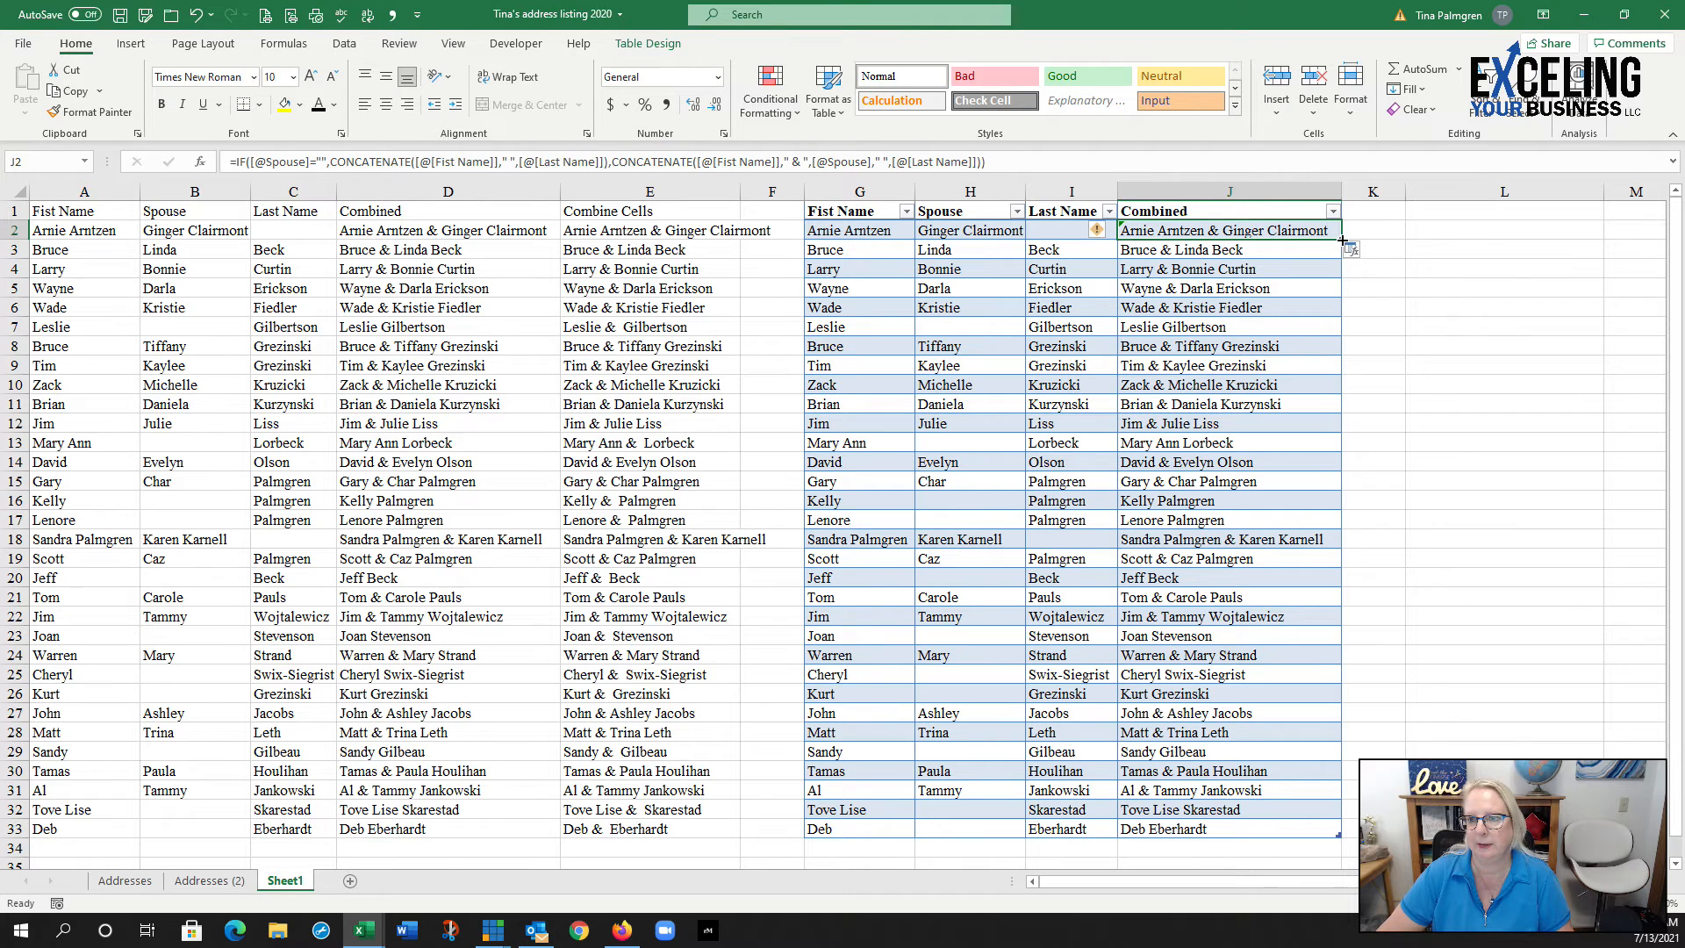
double_click(1337, 239)
Step: Compare spouse cell H2 with the formula in J2 and check the formula for the blank-spouse row in J13
left_click(981, 233)
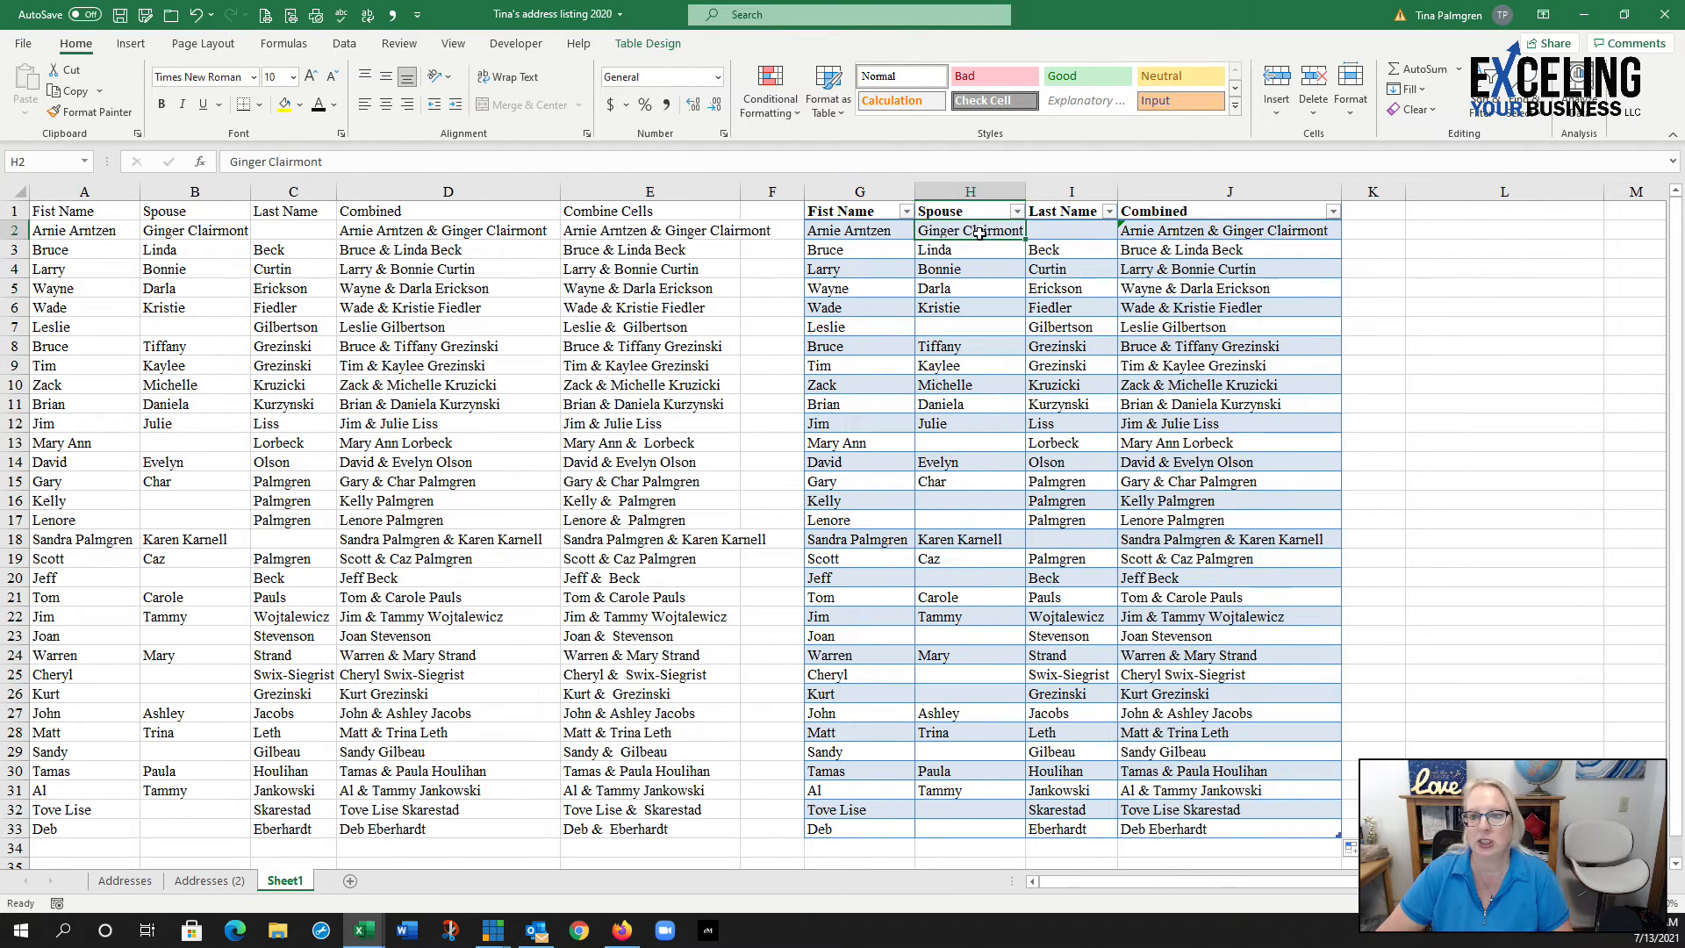
left_click(1178, 236)
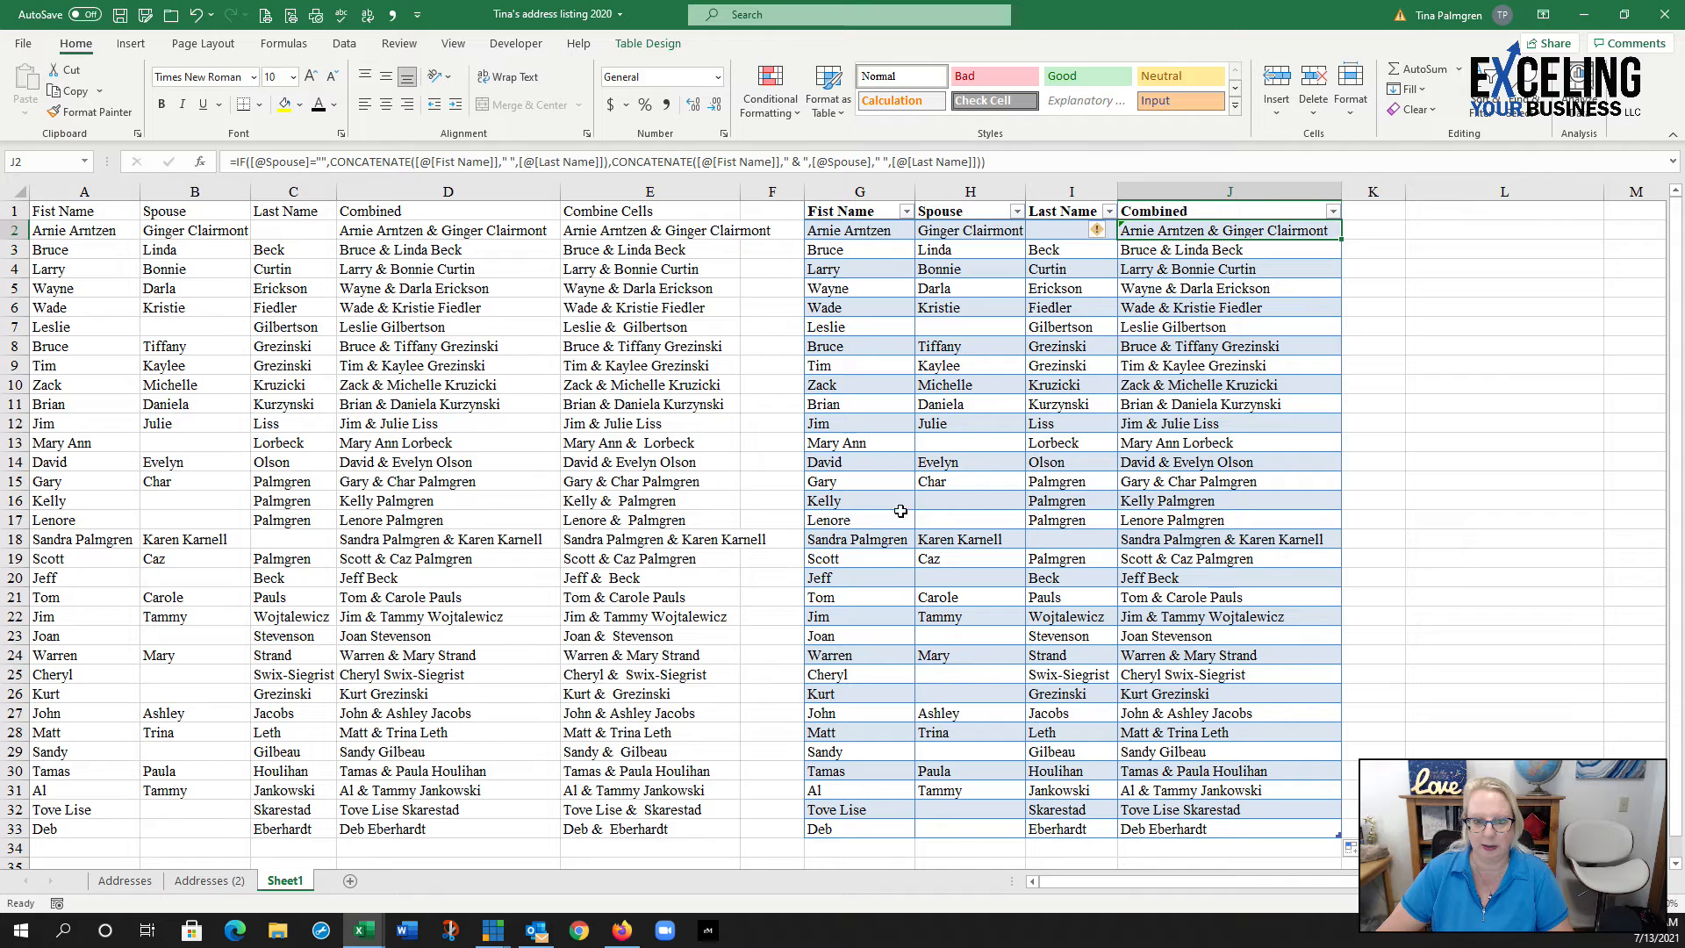
left_click(1196, 444)
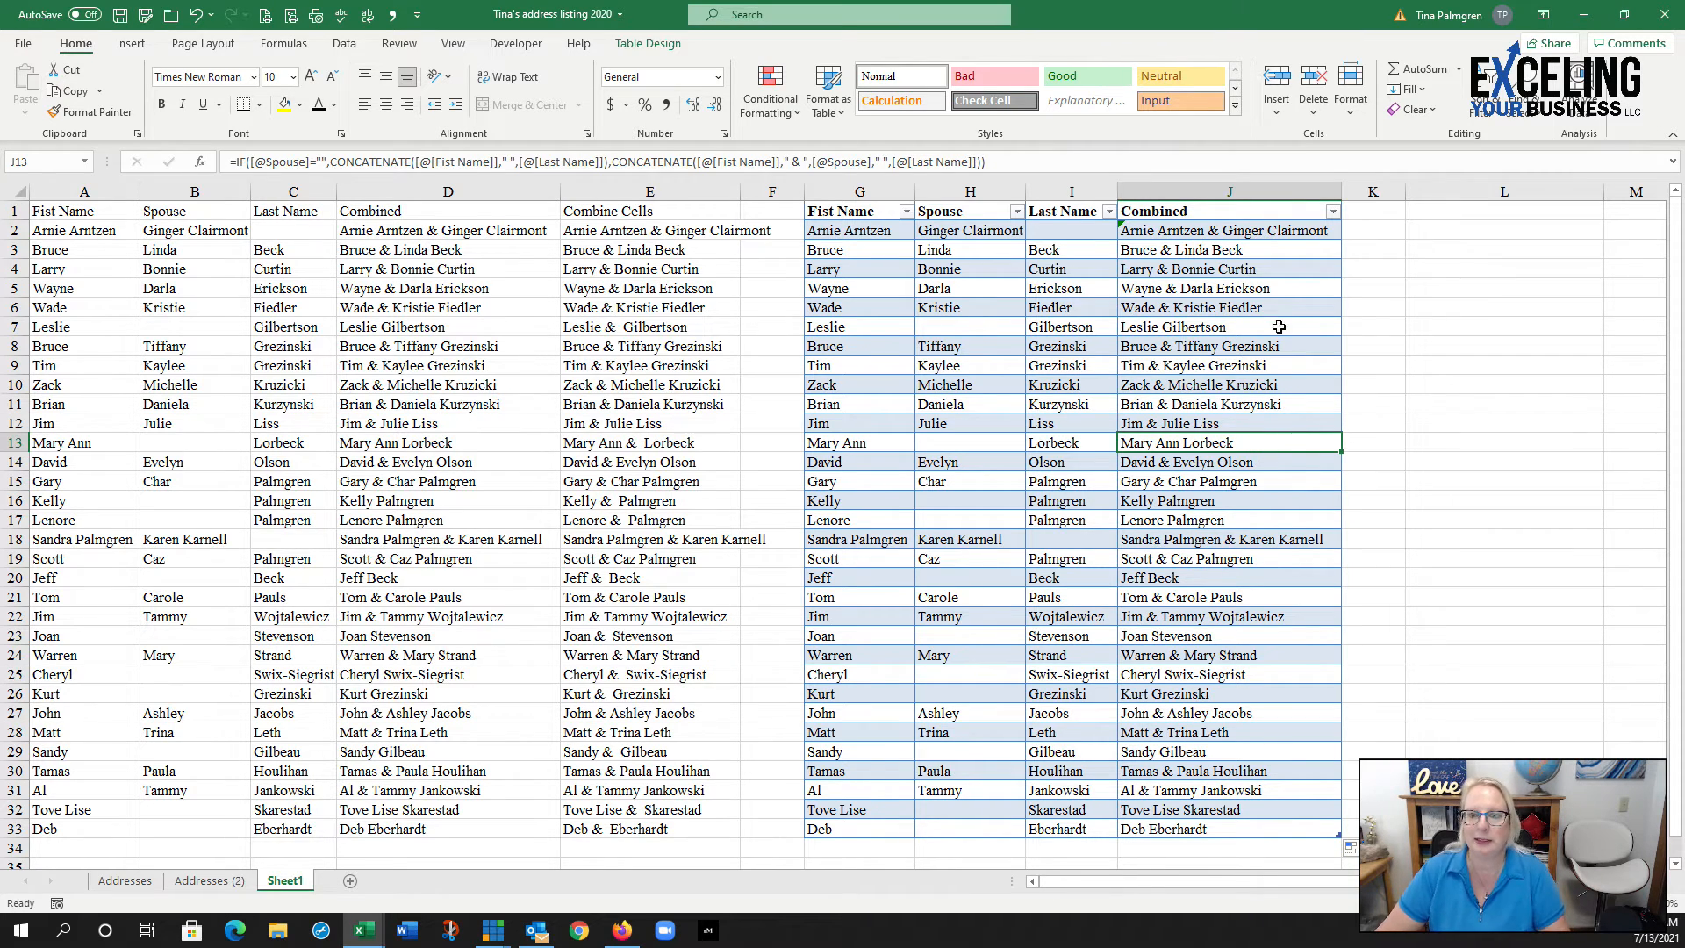
Step: Try copying J2:J33 to L2 with a regular paste, check the formula in L2, and undo the paste
left_click_drag(1195, 231, 1215, 828)
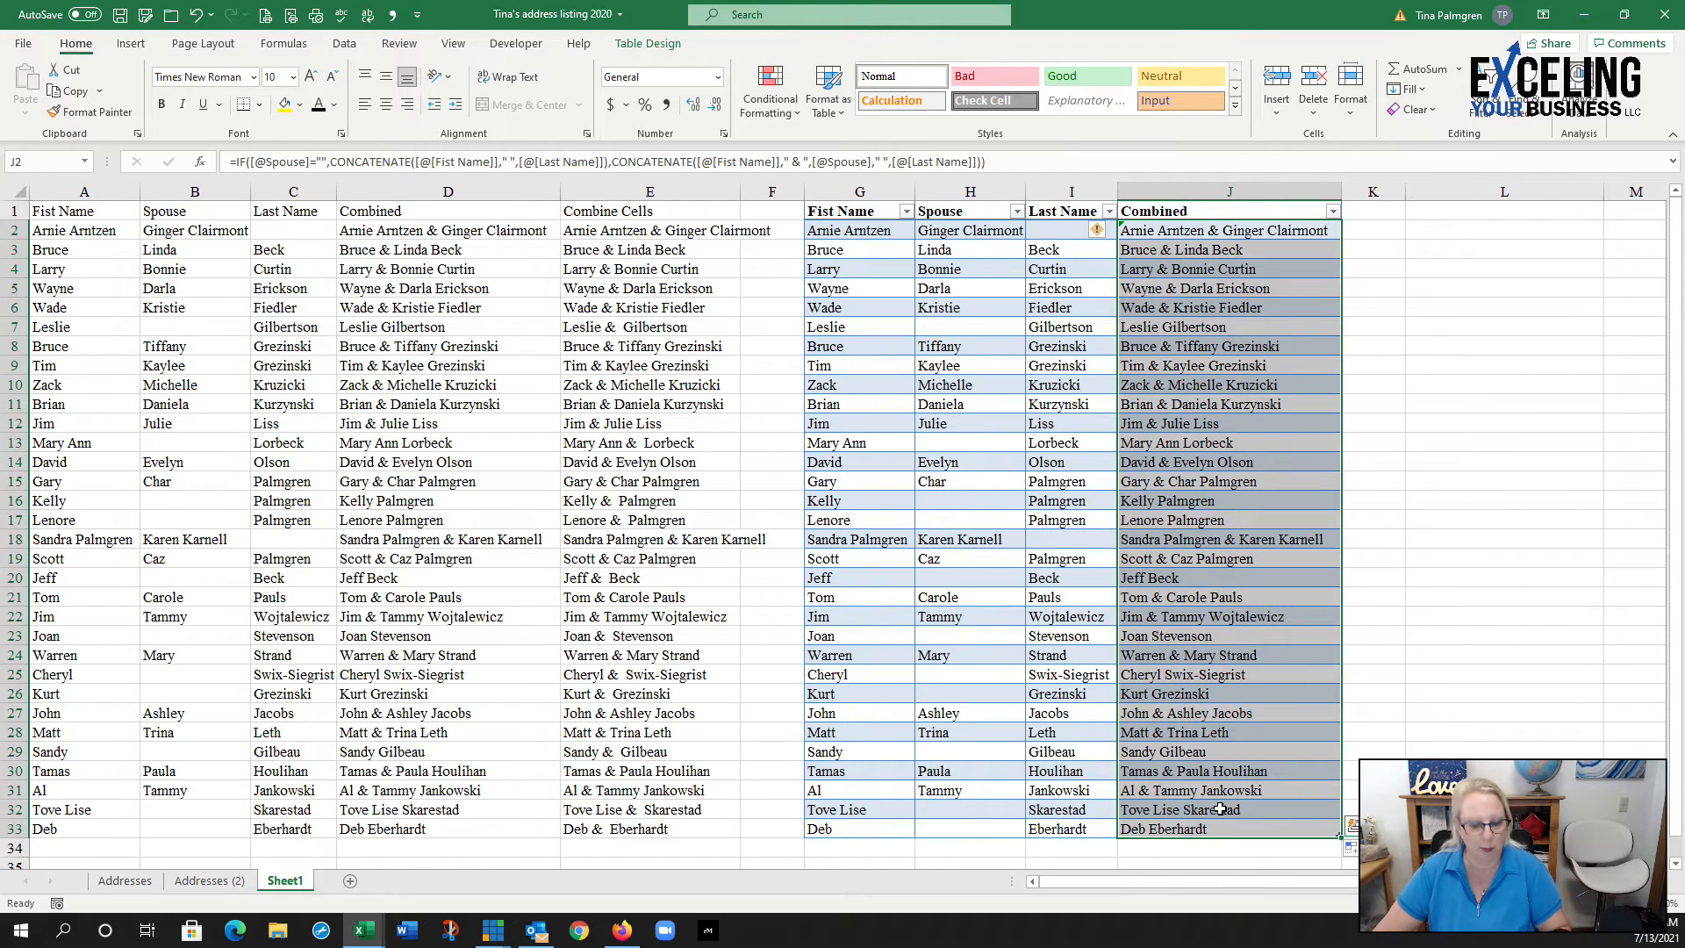
key("ctrl+c")
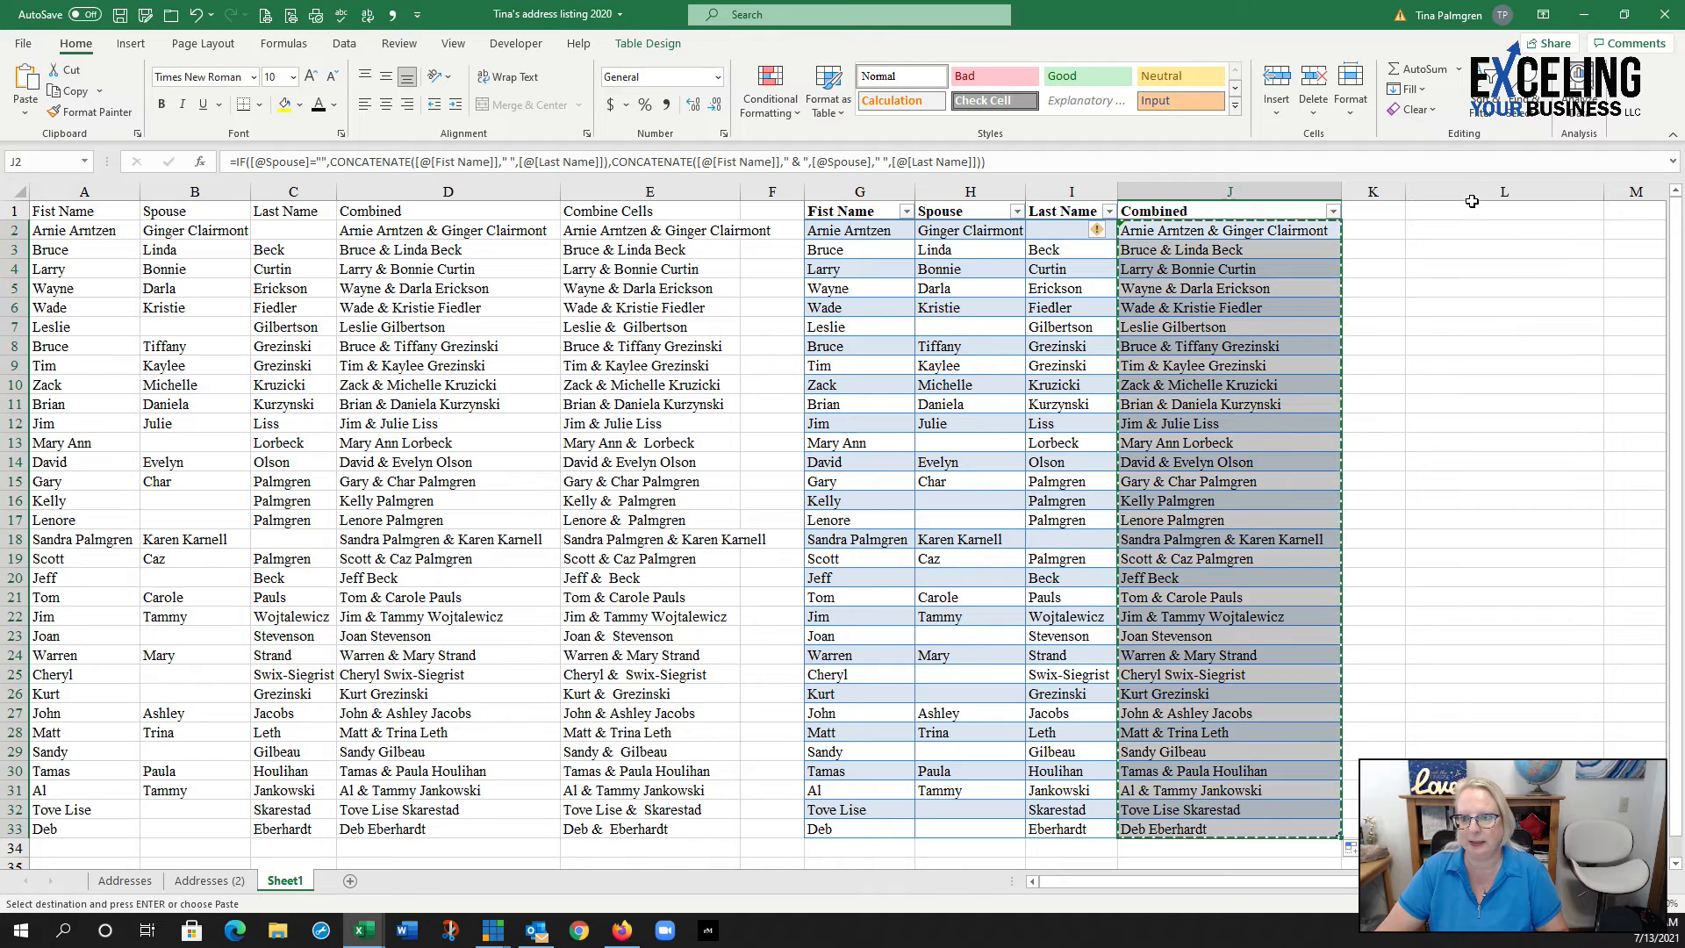
left_click(1463, 230)
key("ctrl+v")
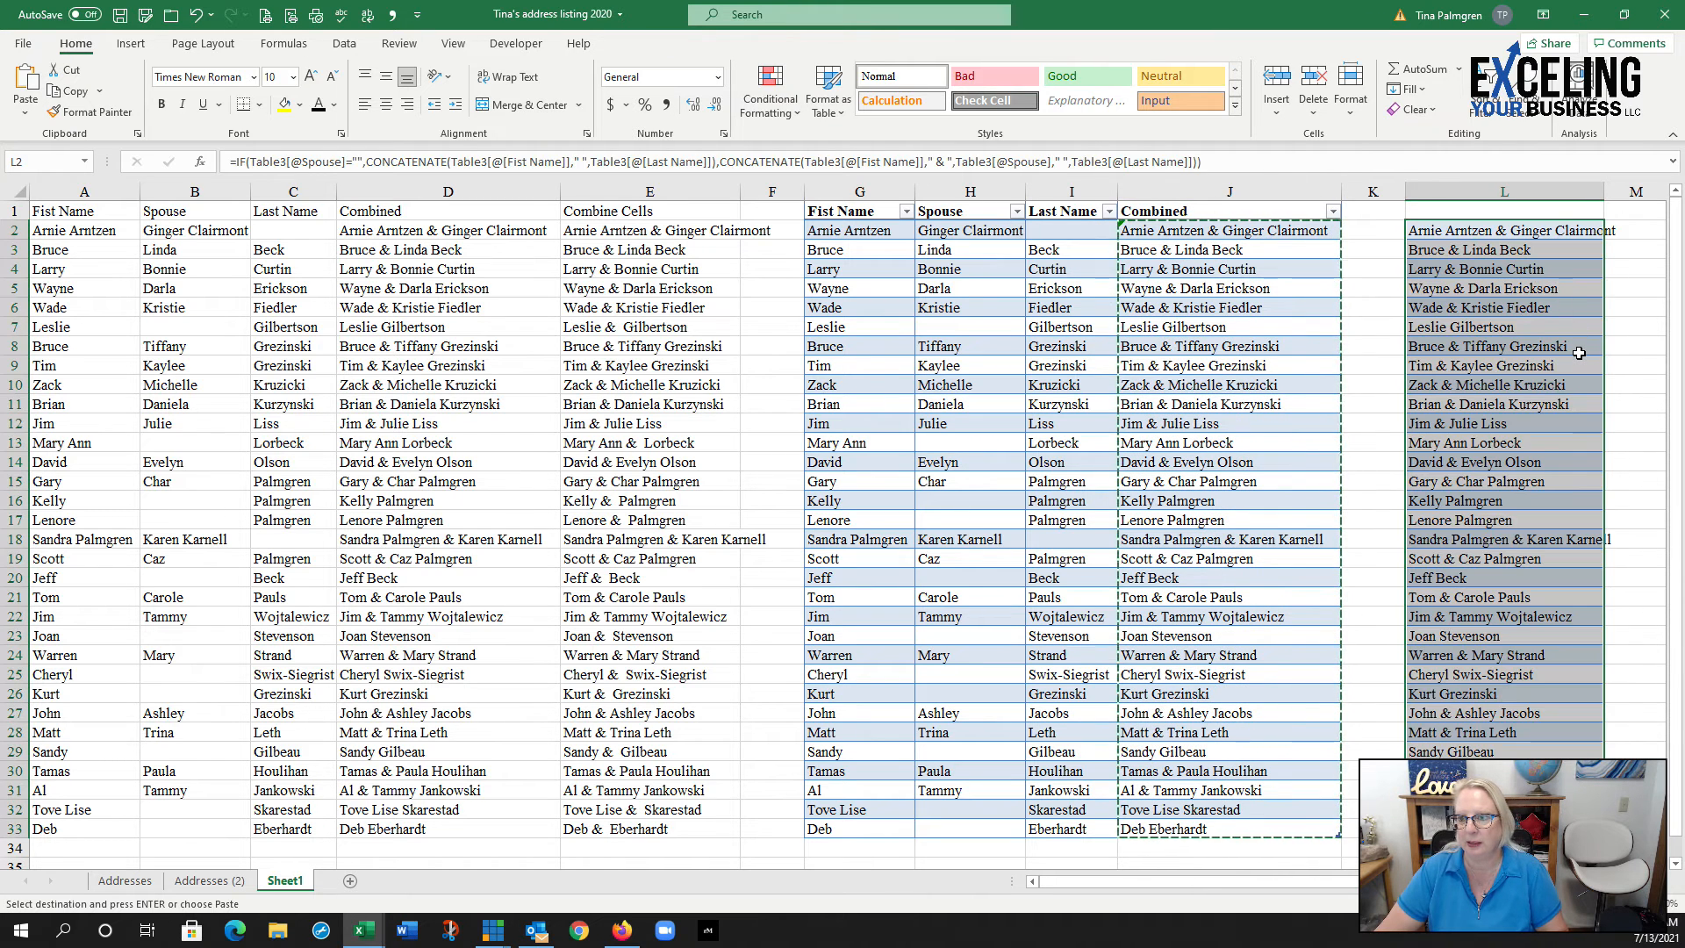
left_click(1523, 232)
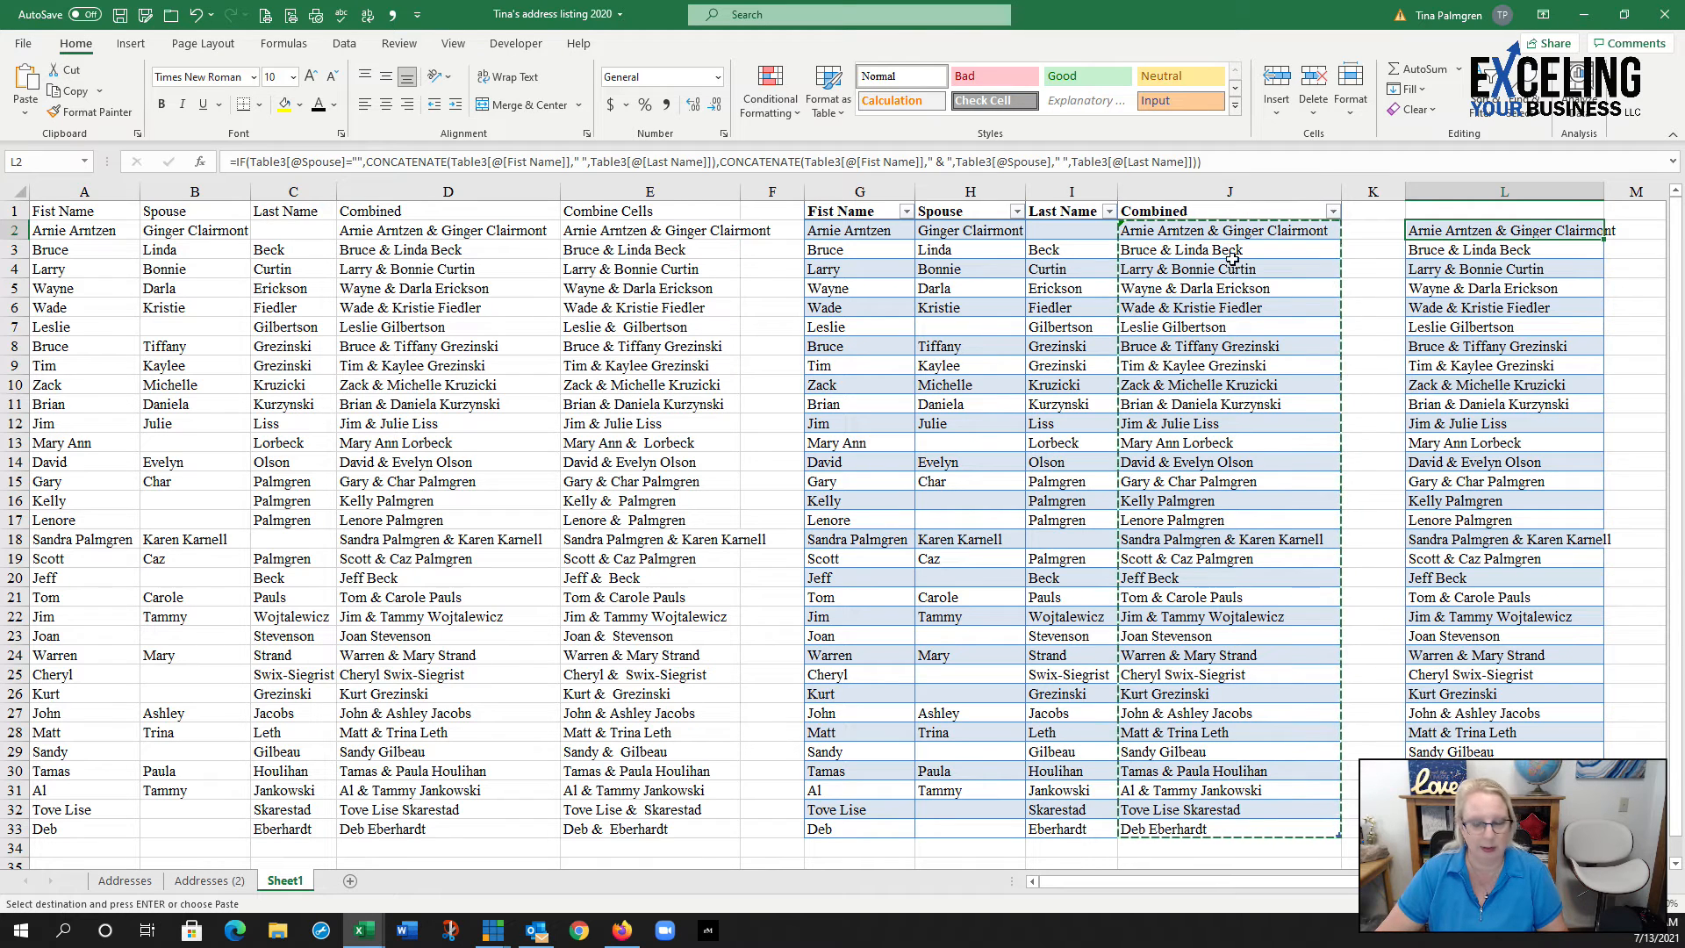
left_click(195, 15)
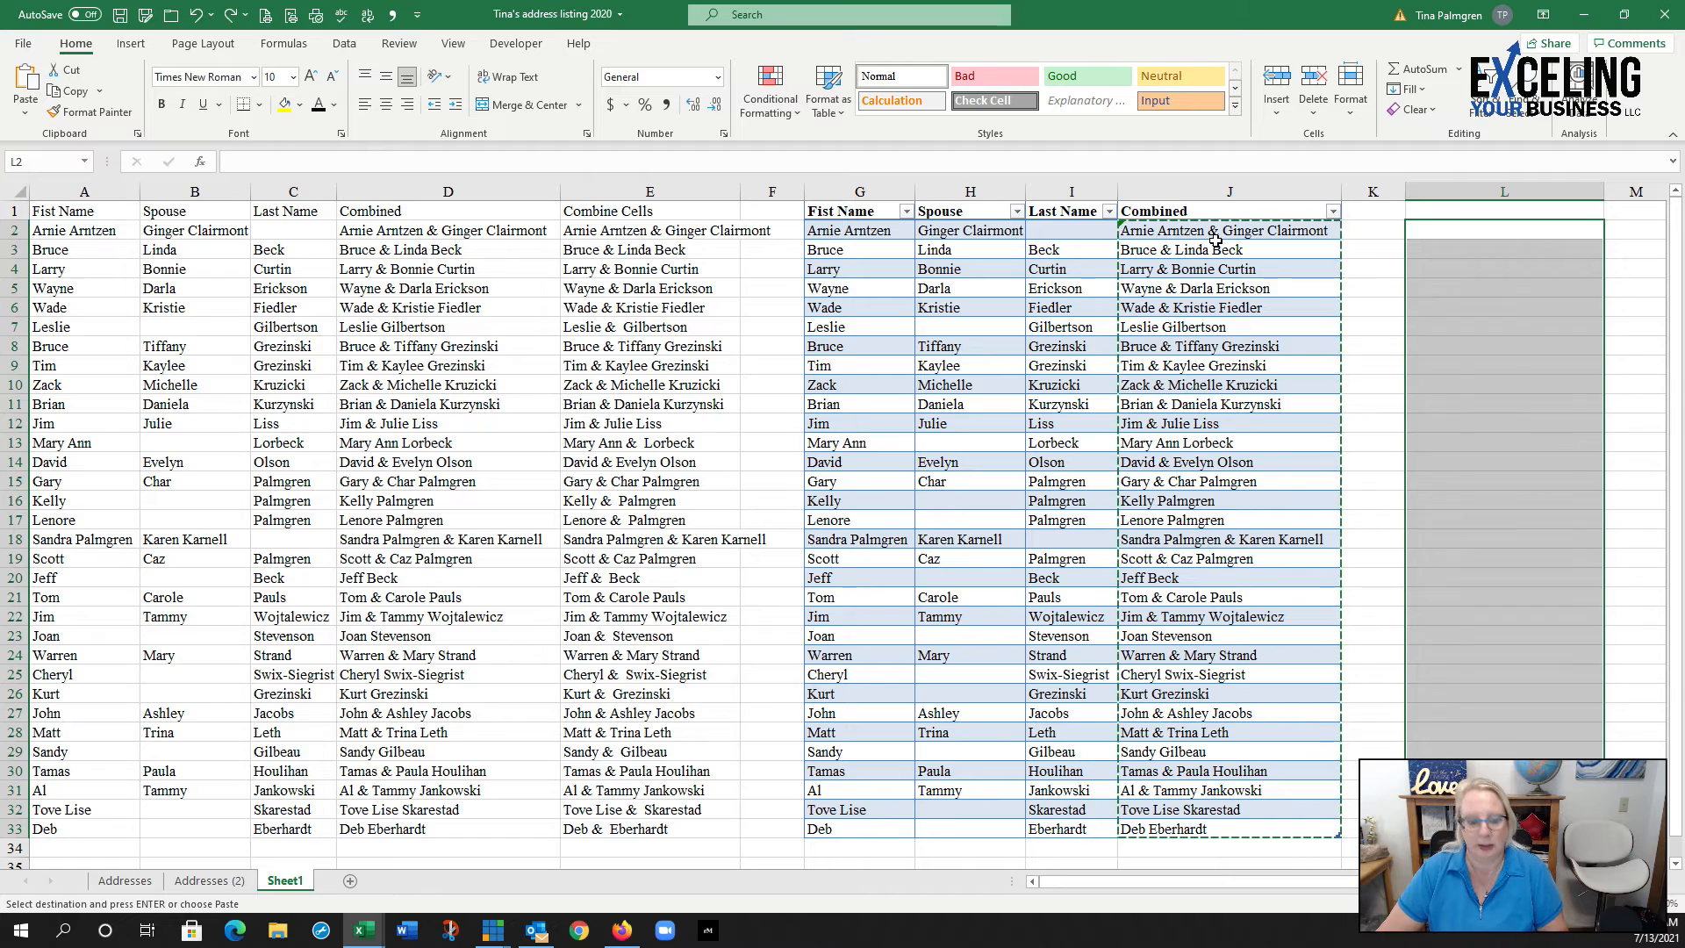
left_click(1495, 235)
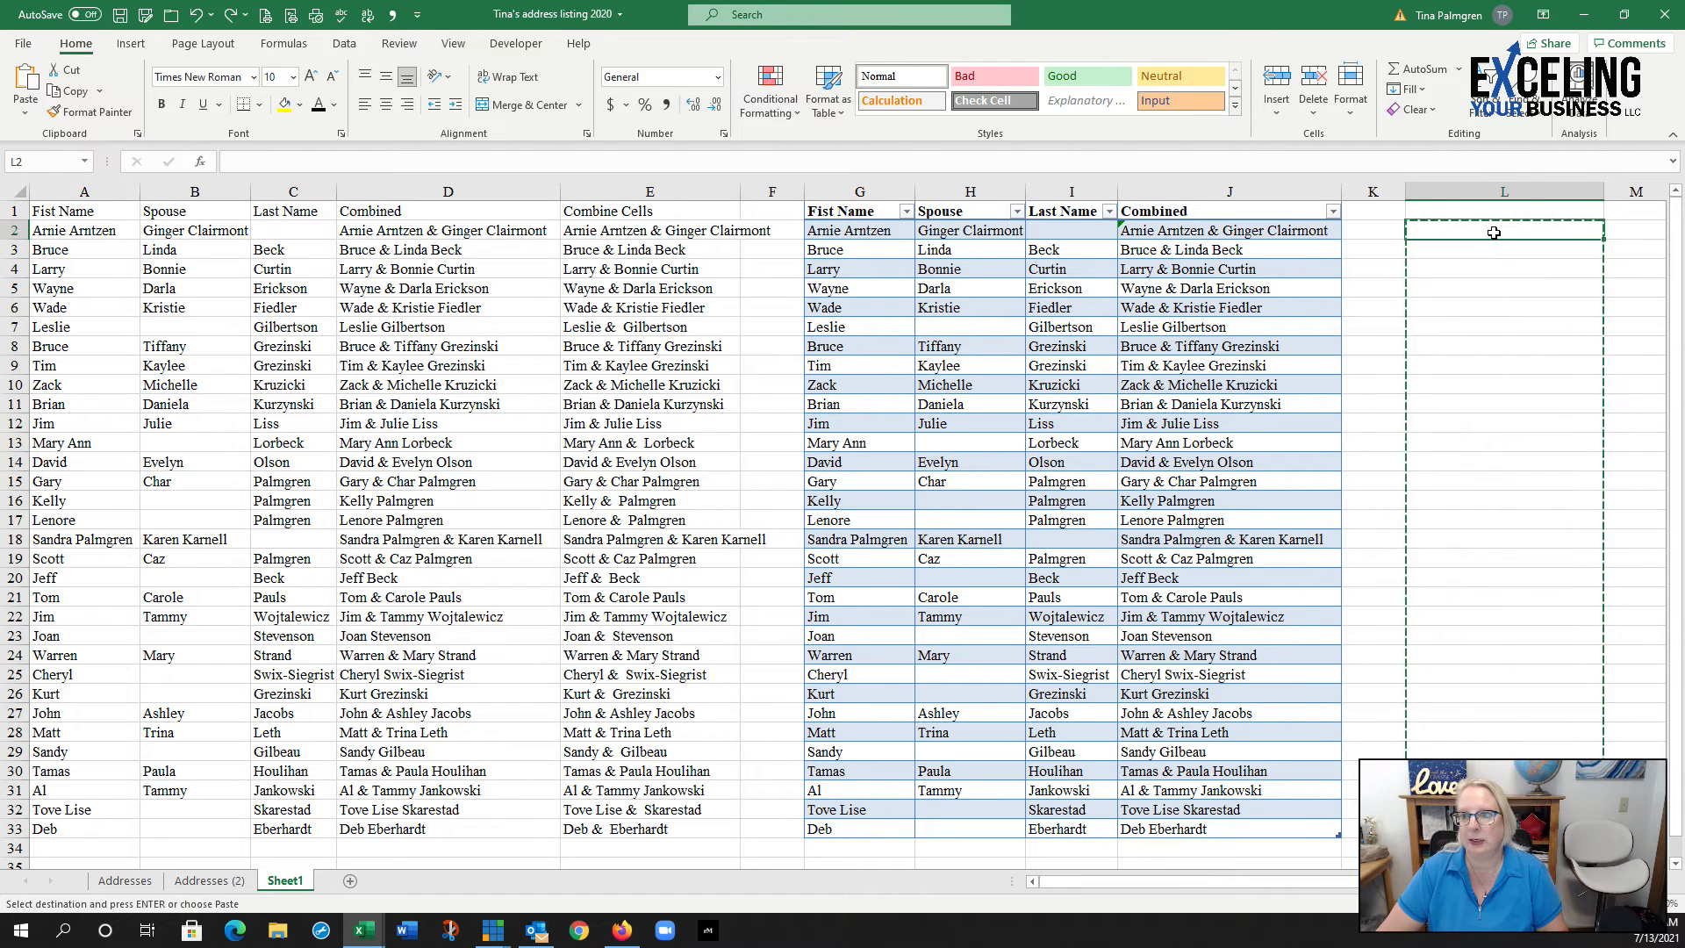
right_click(1497, 237)
key("Escape")
key("Escape")
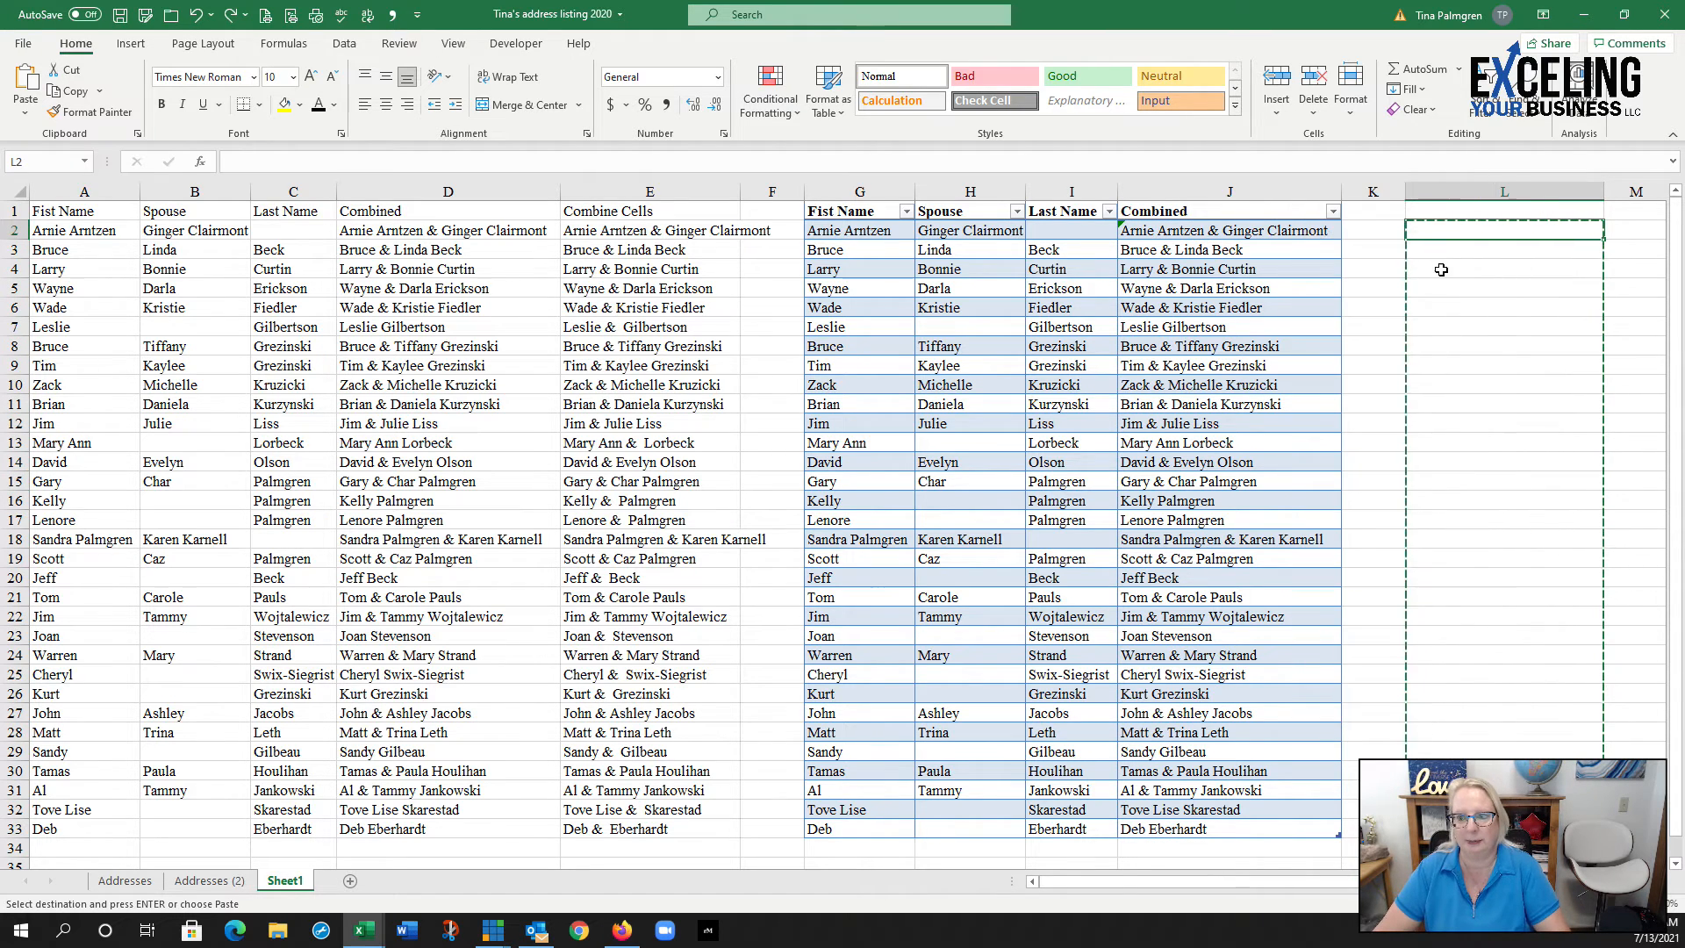
left_click_drag(1181, 230, 1163, 836)
key("ctrl+q")
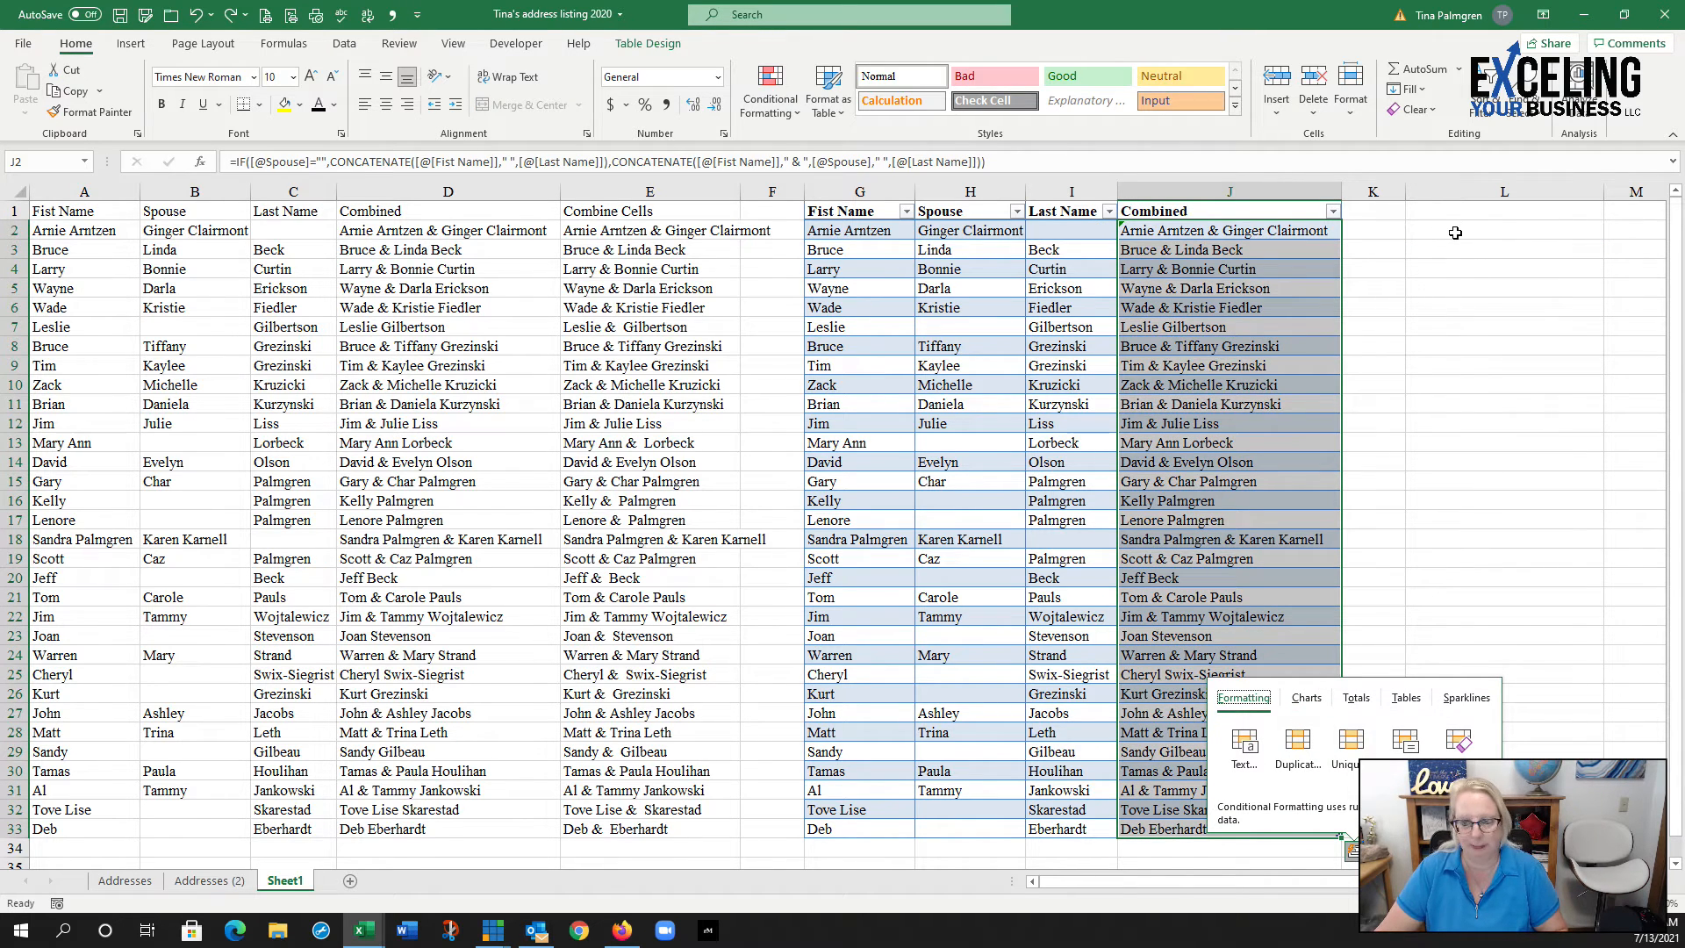
left_click(1288, 383)
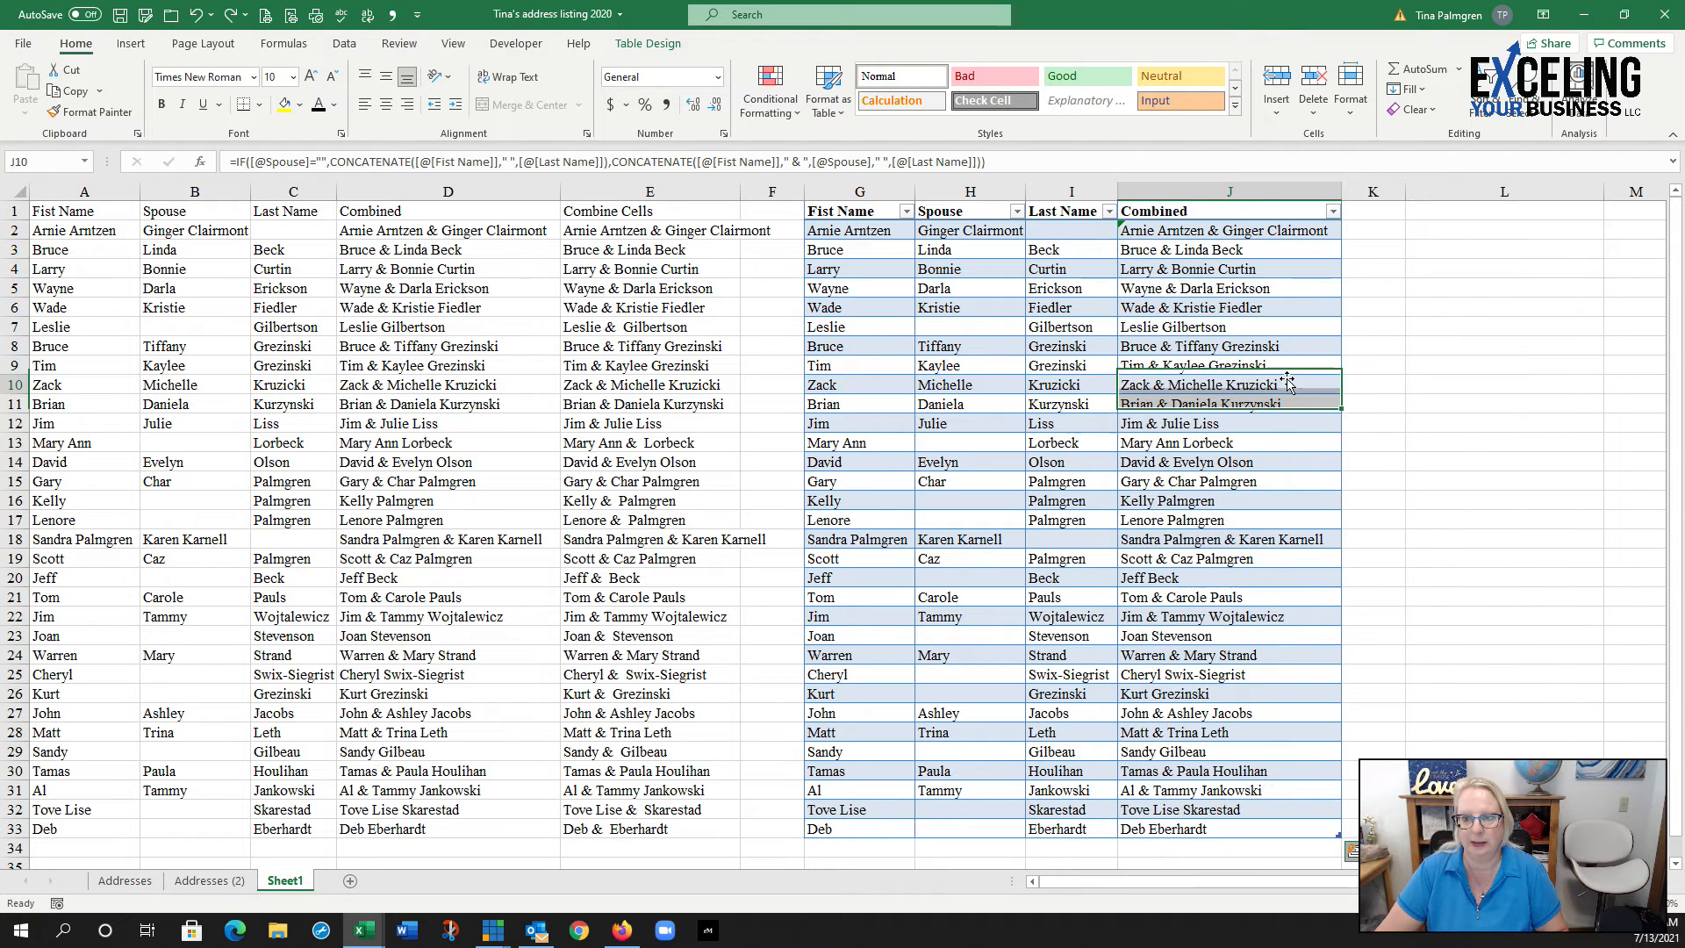
Step: Copy the combined names in J2:J33 and paste them as values only starting at L2
left_click_drag(1220, 236, 1202, 825)
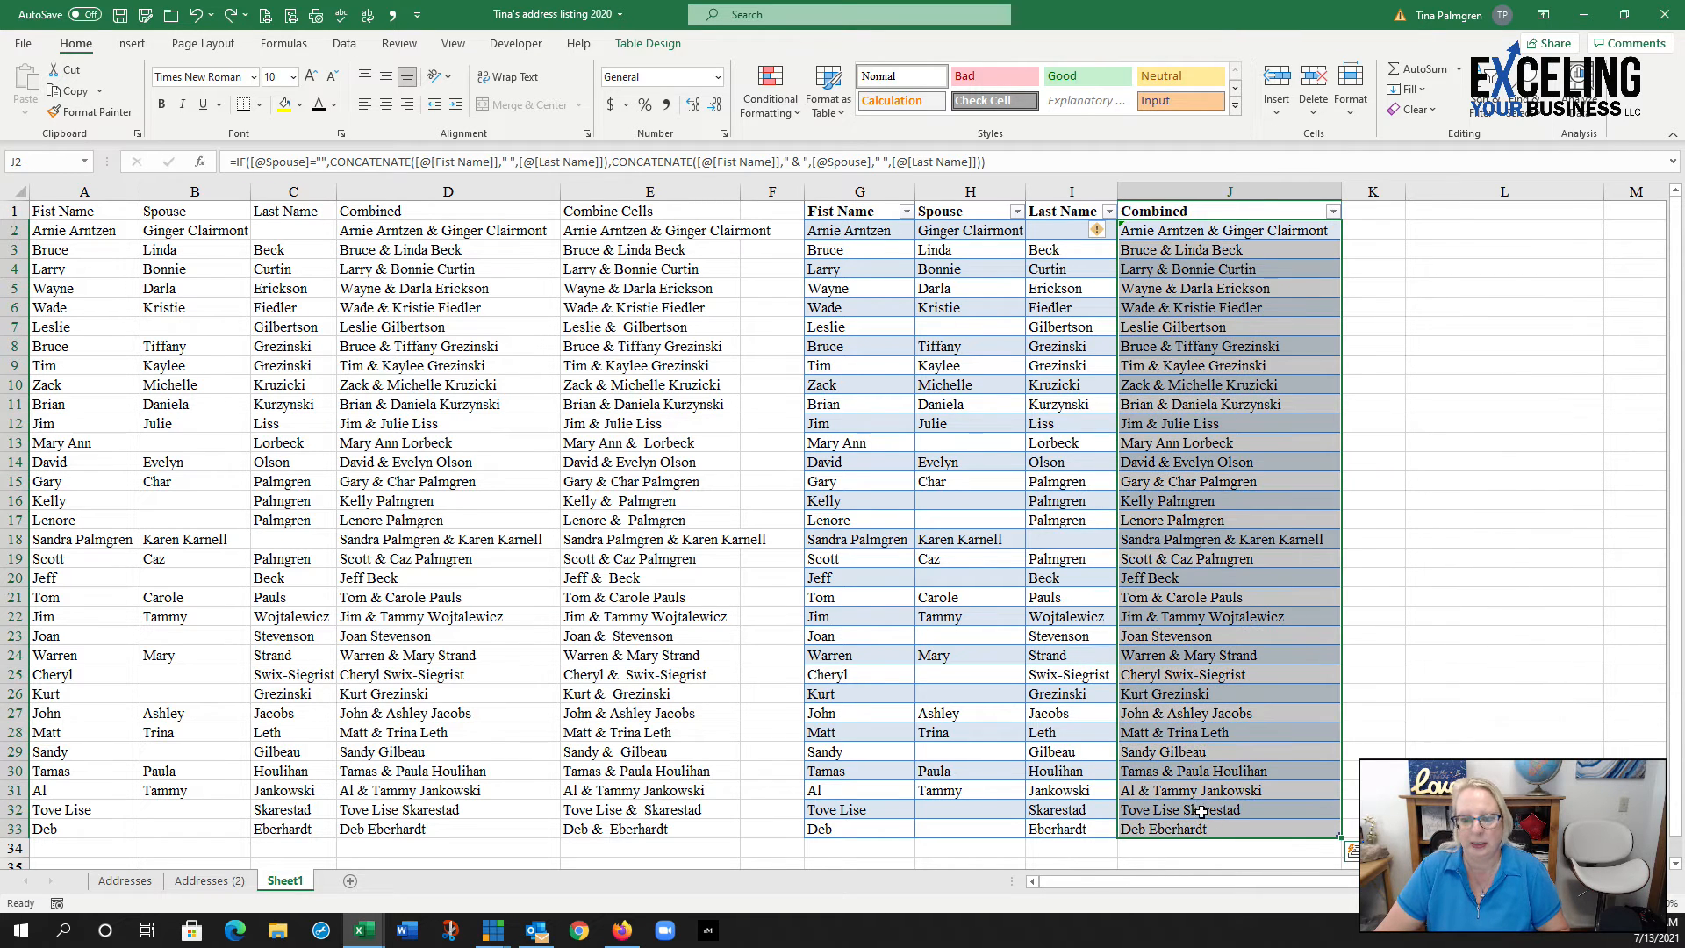
key("ctrl+c")
left_click(1454, 231)
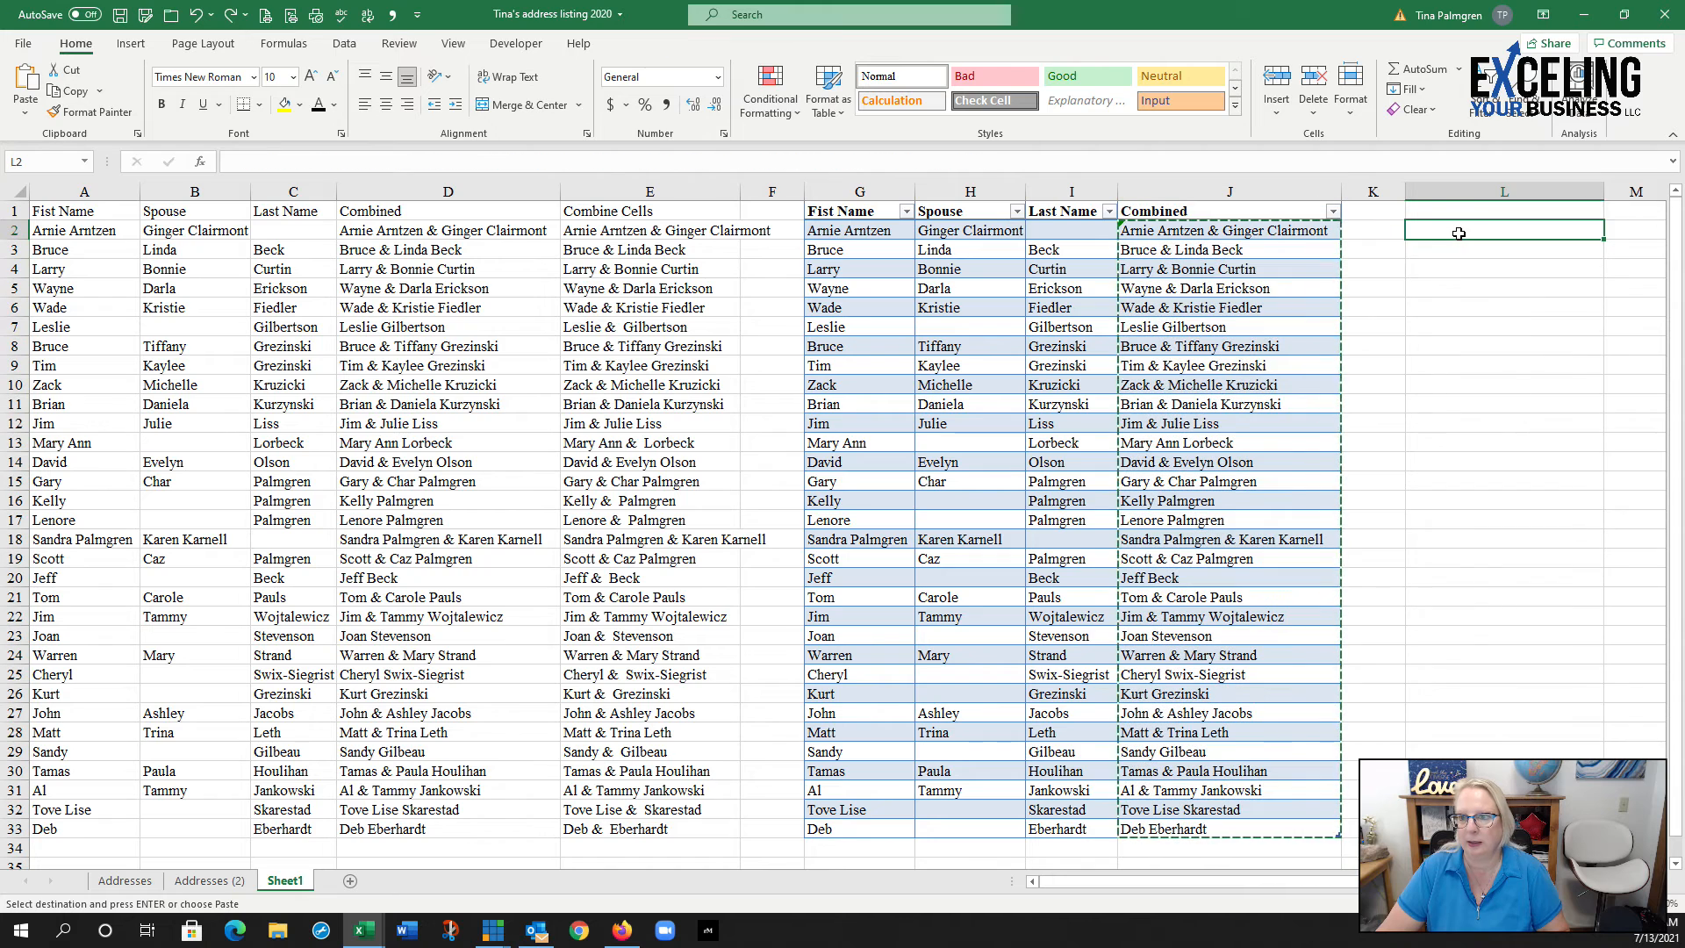
right_click(1460, 237)
left_click(1531, 326)
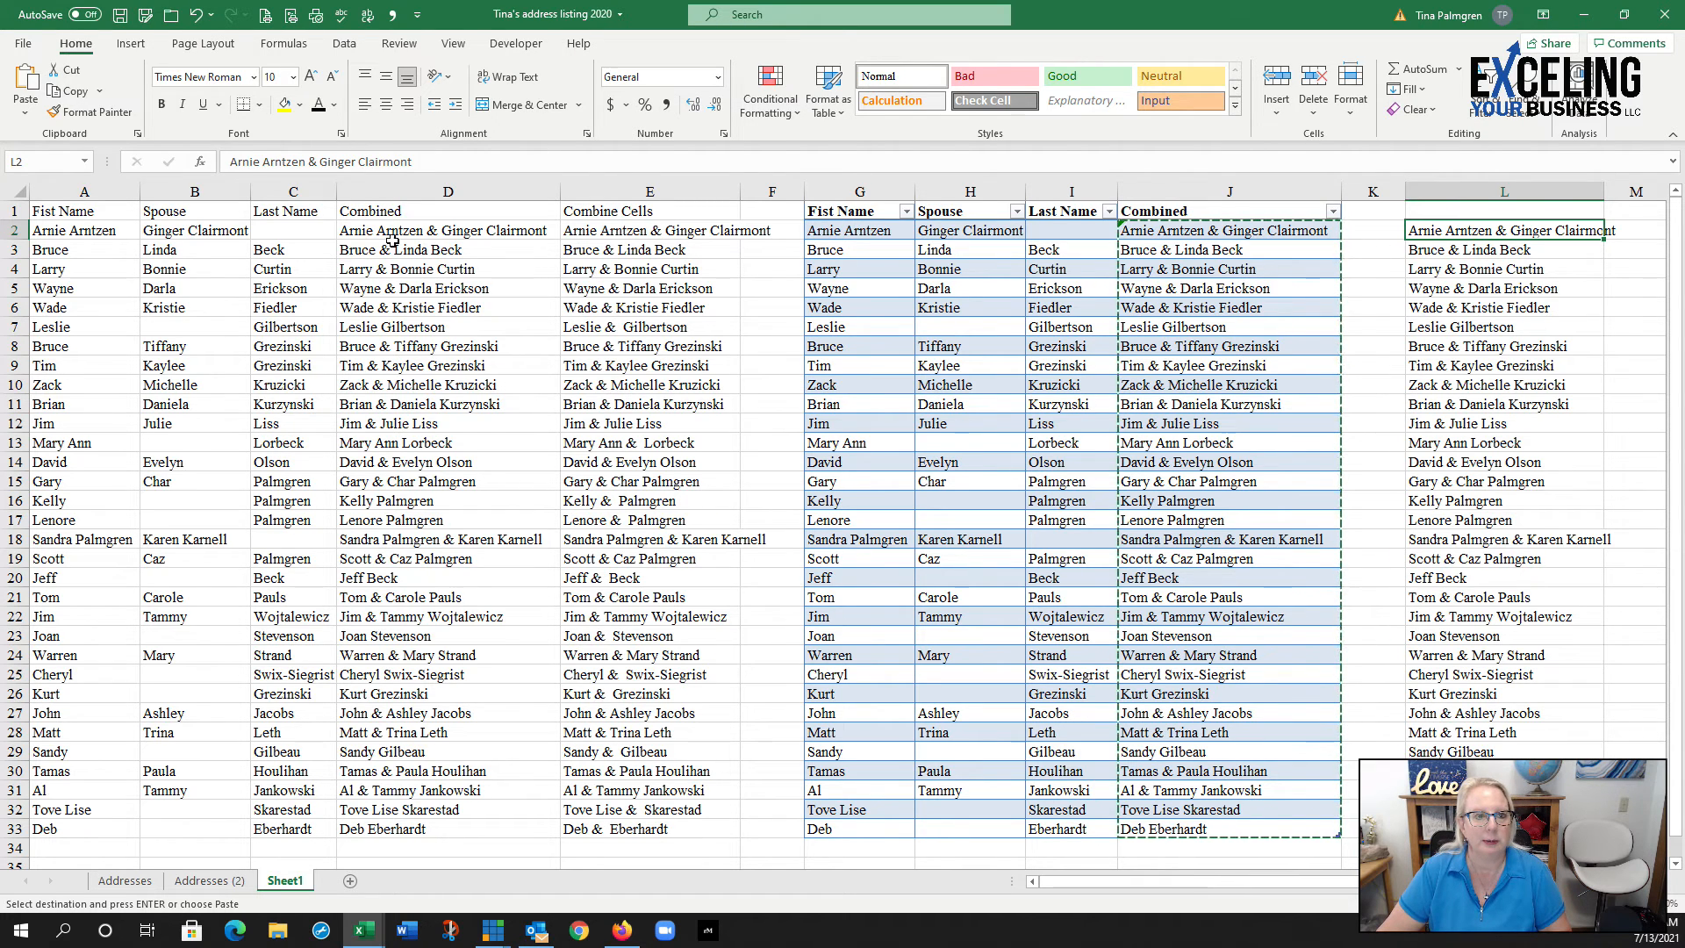
Step: Copy the plain range's Combined formulas in D2:D33 and paste them with a regular paste starting at Q2
left_click_drag(420, 228, 420, 830)
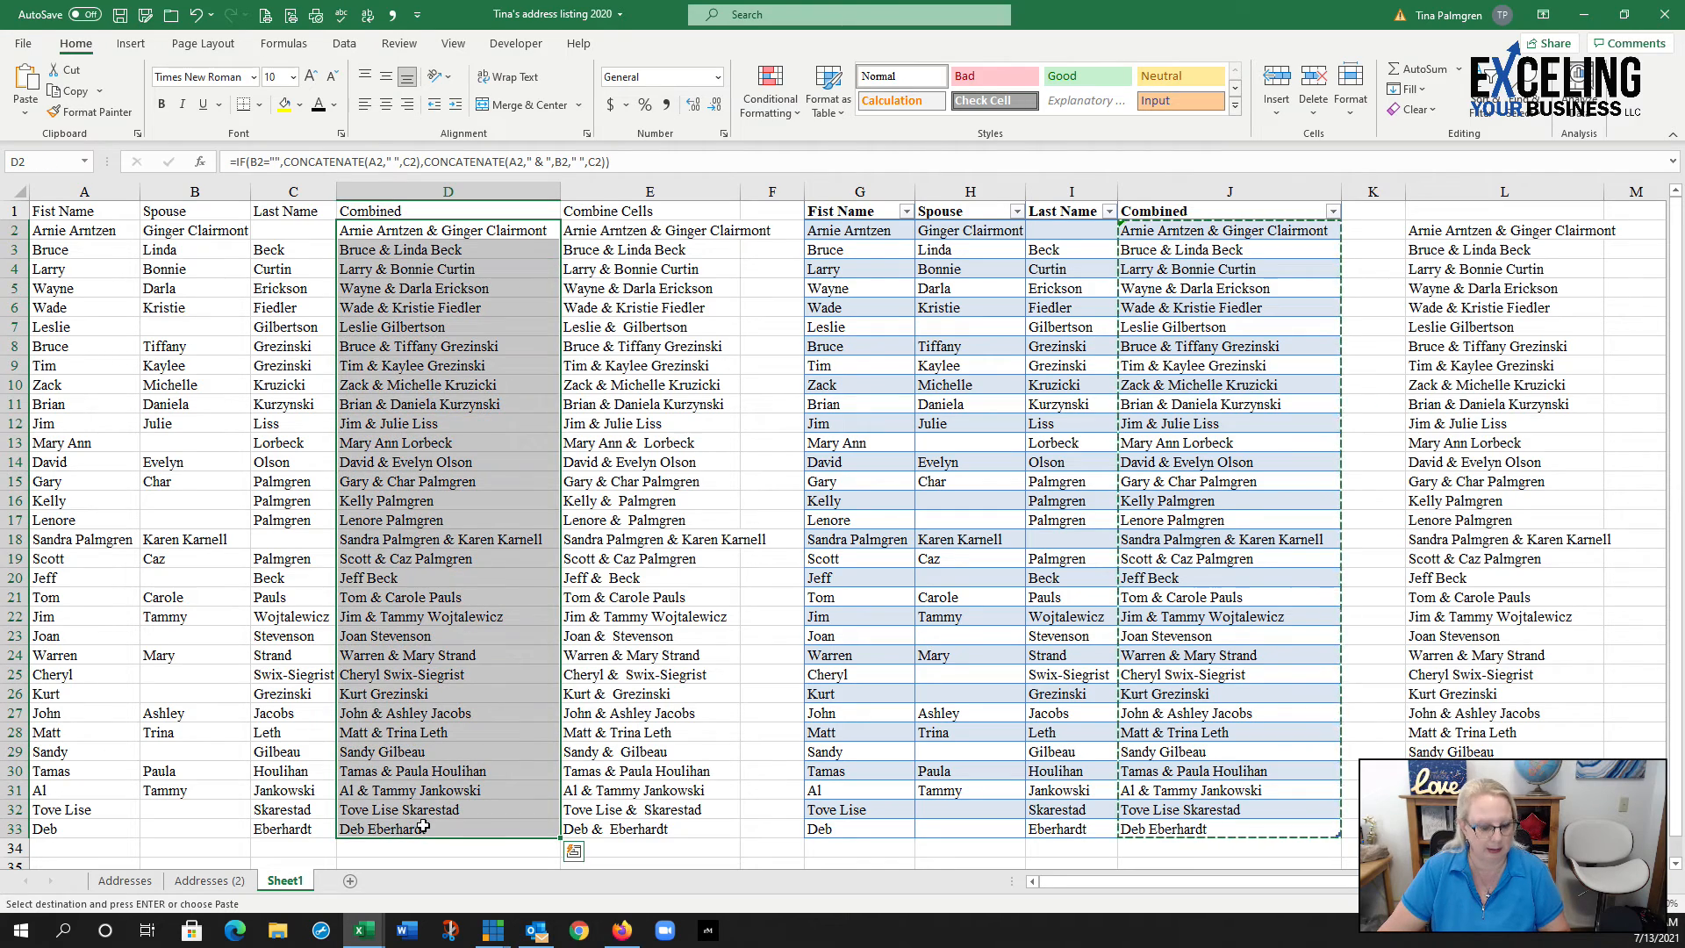
key("ctrl+c")
scroll(503, 550, "down", 4)
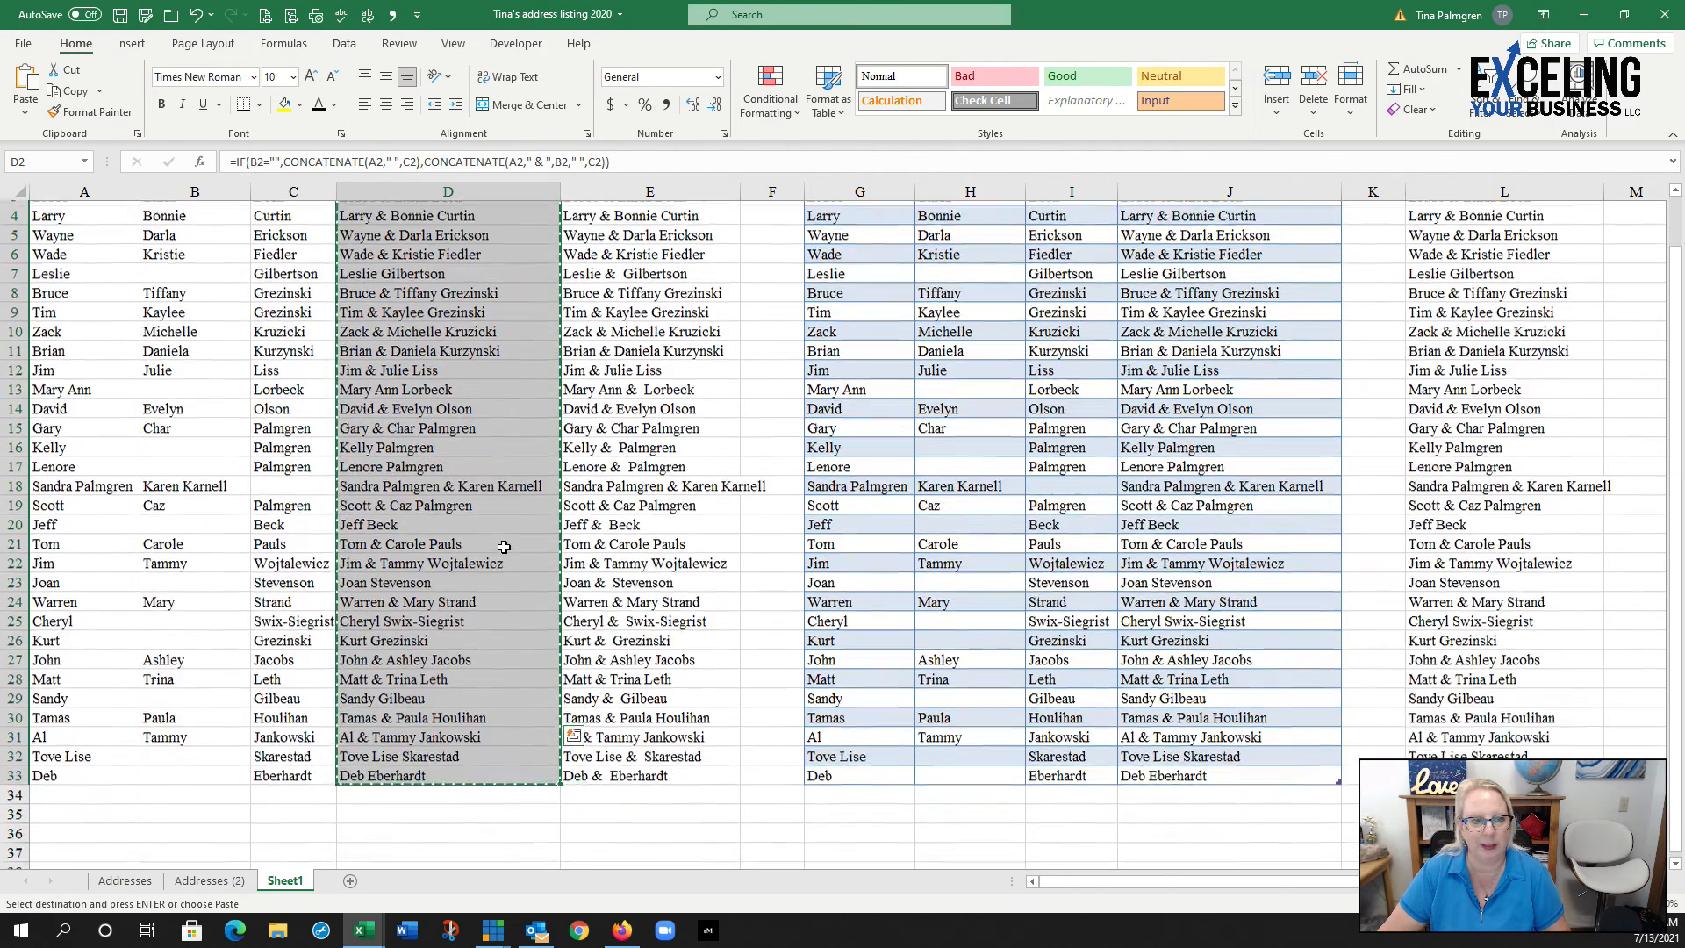
scroll(1670, 894, "right", 1)
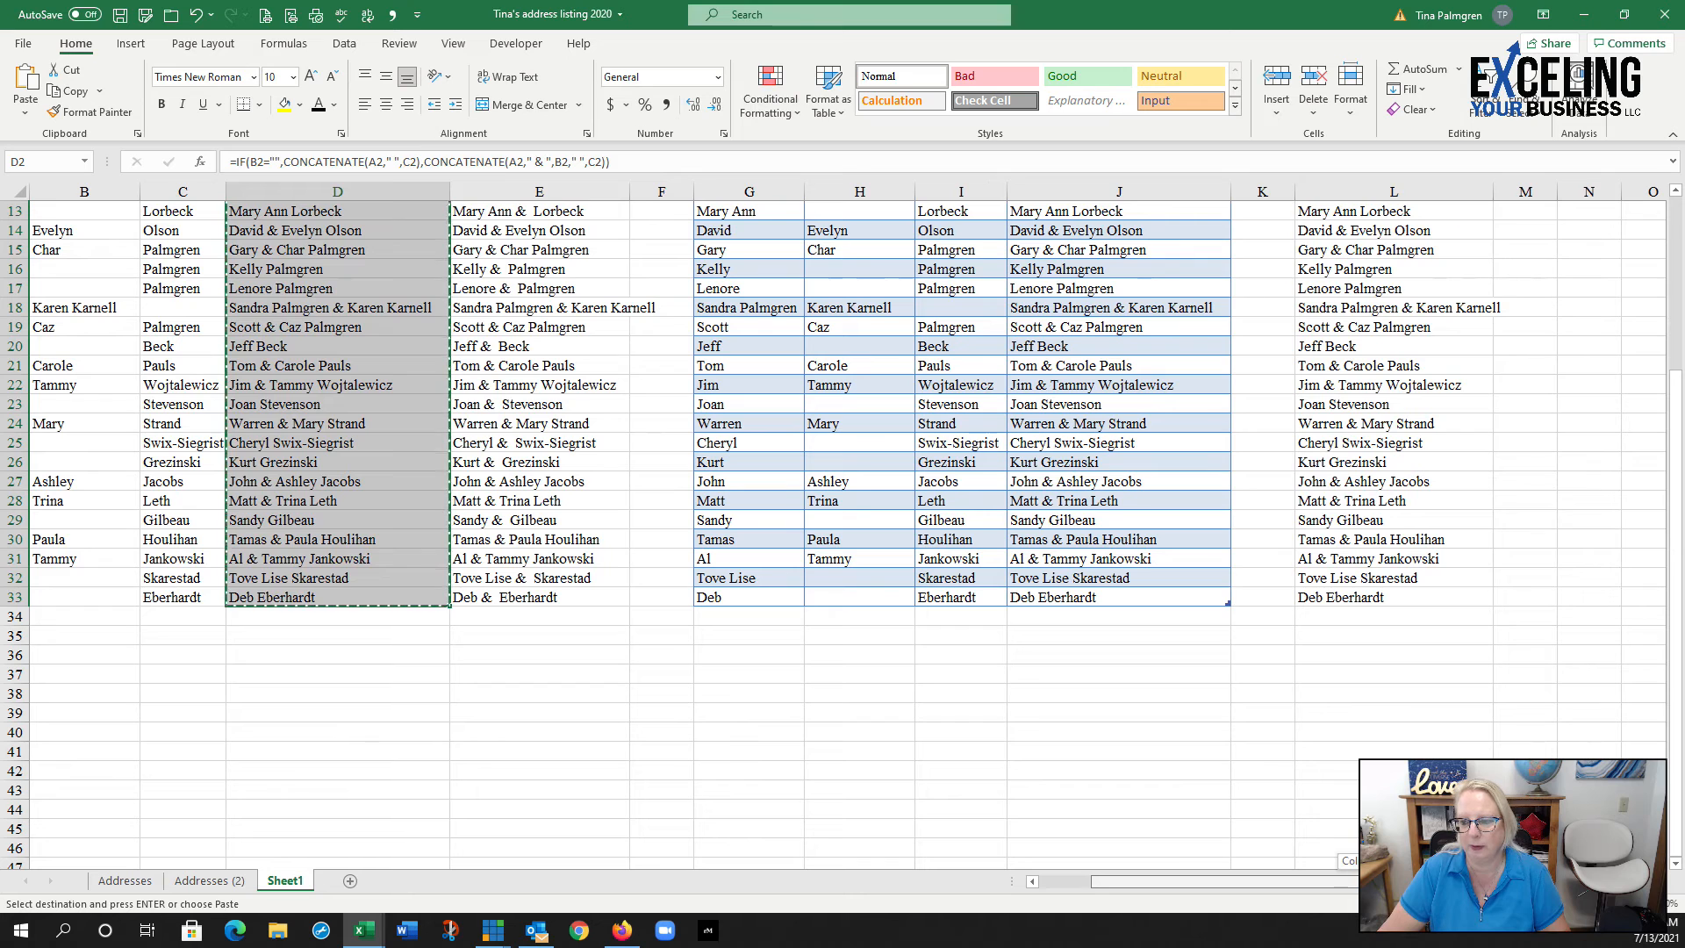
scroll(1670, 894, "right", 1)
scroll(1671, 893, "right", 8)
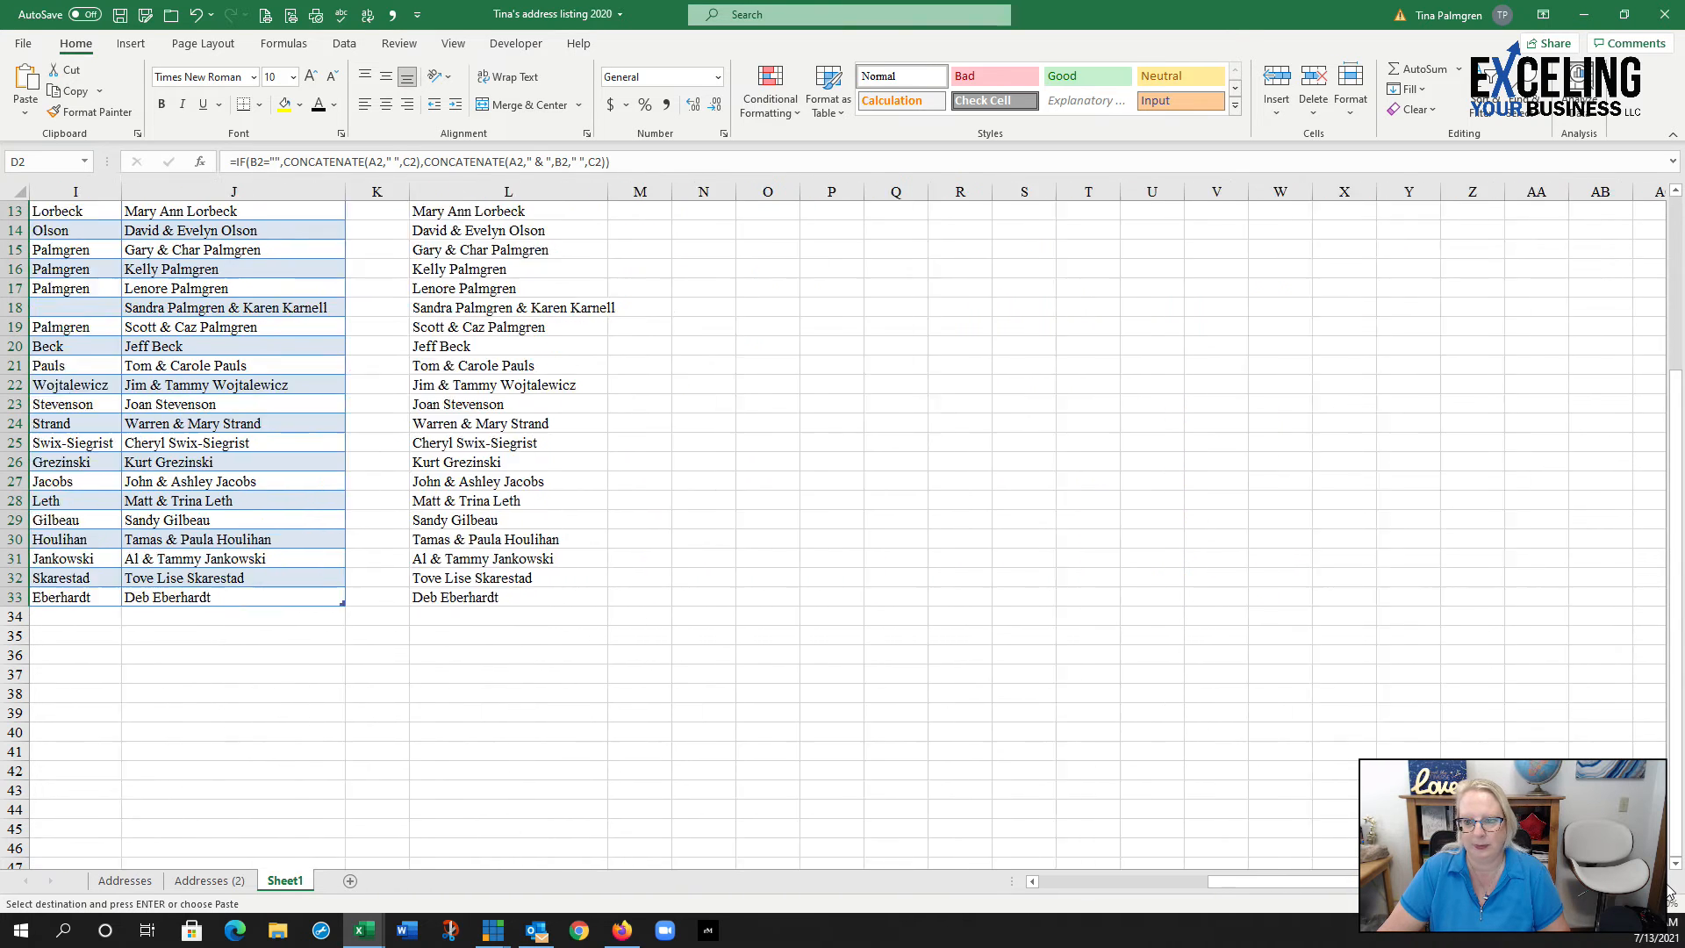
scroll(951, 549, "up", 4)
left_click(577, 228)
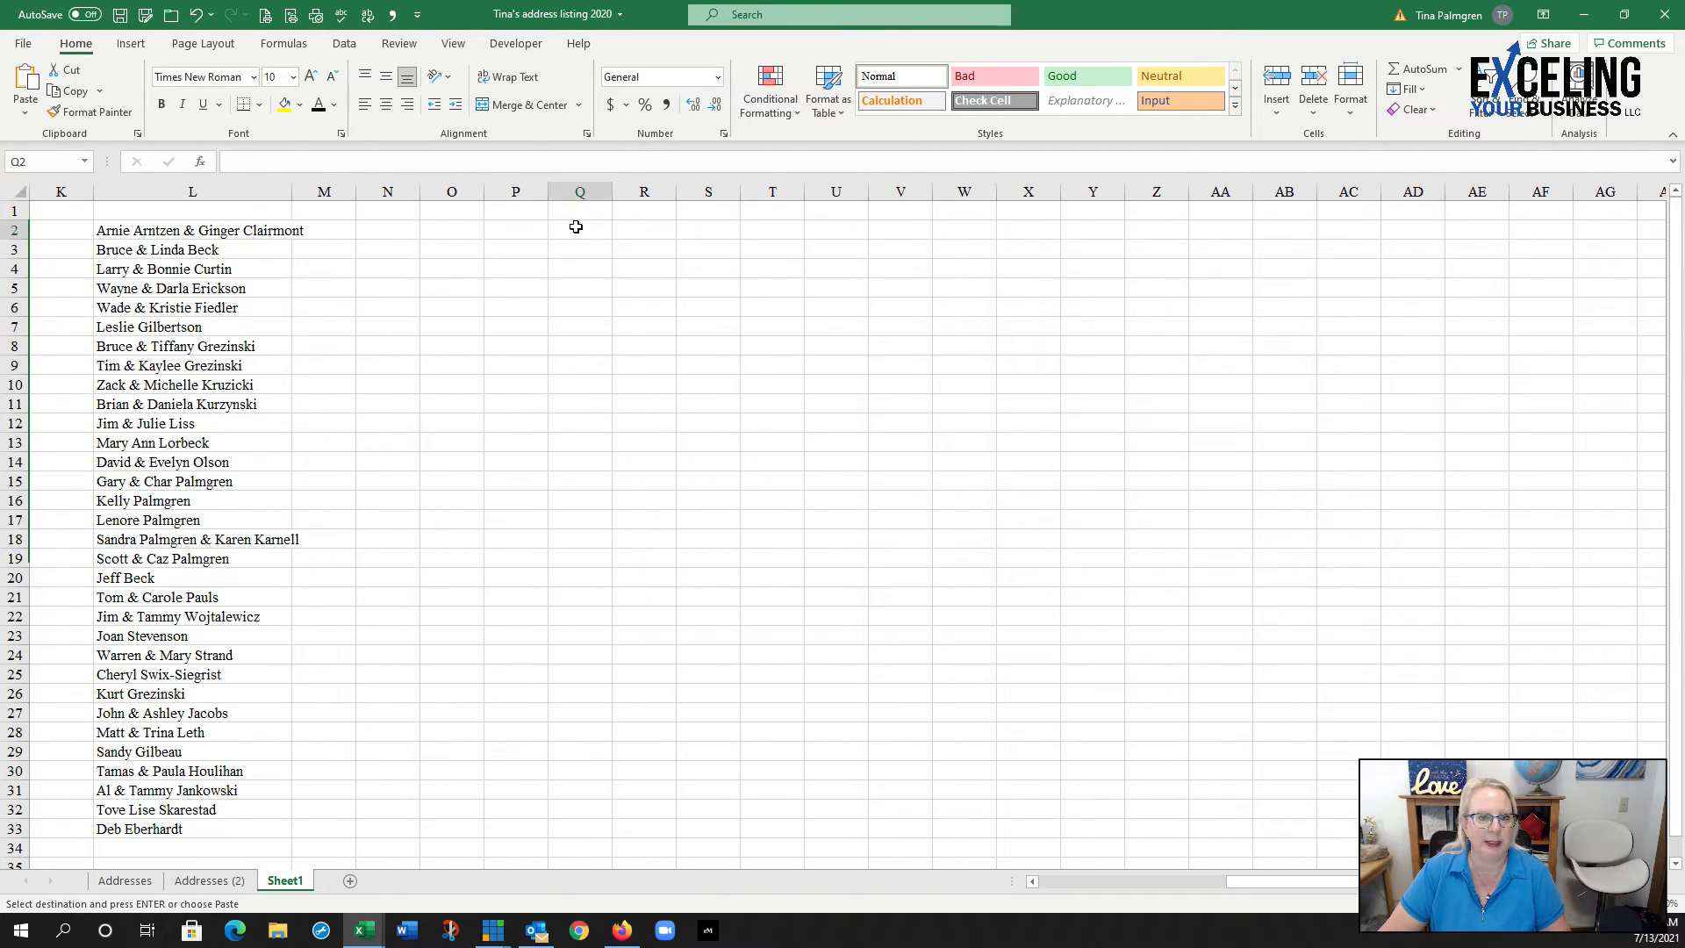
key("ctrl+v")
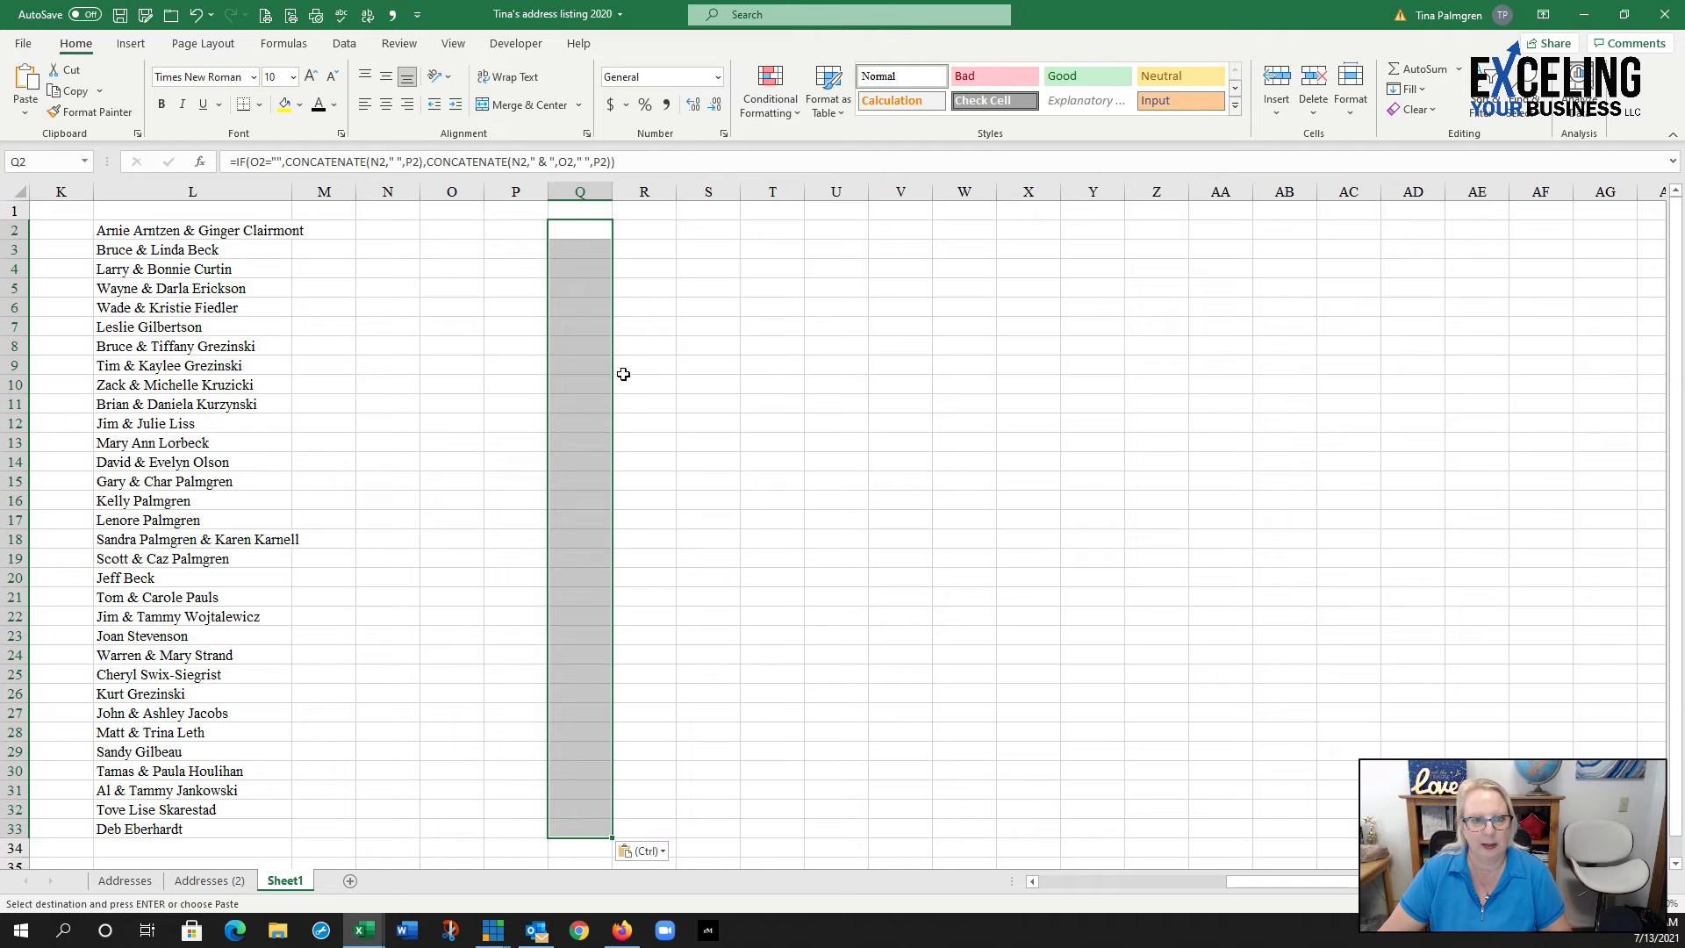
Step: Examine which cells the pasted formula in Q2 refers to, leaving the formula as it is
left_click(582, 233)
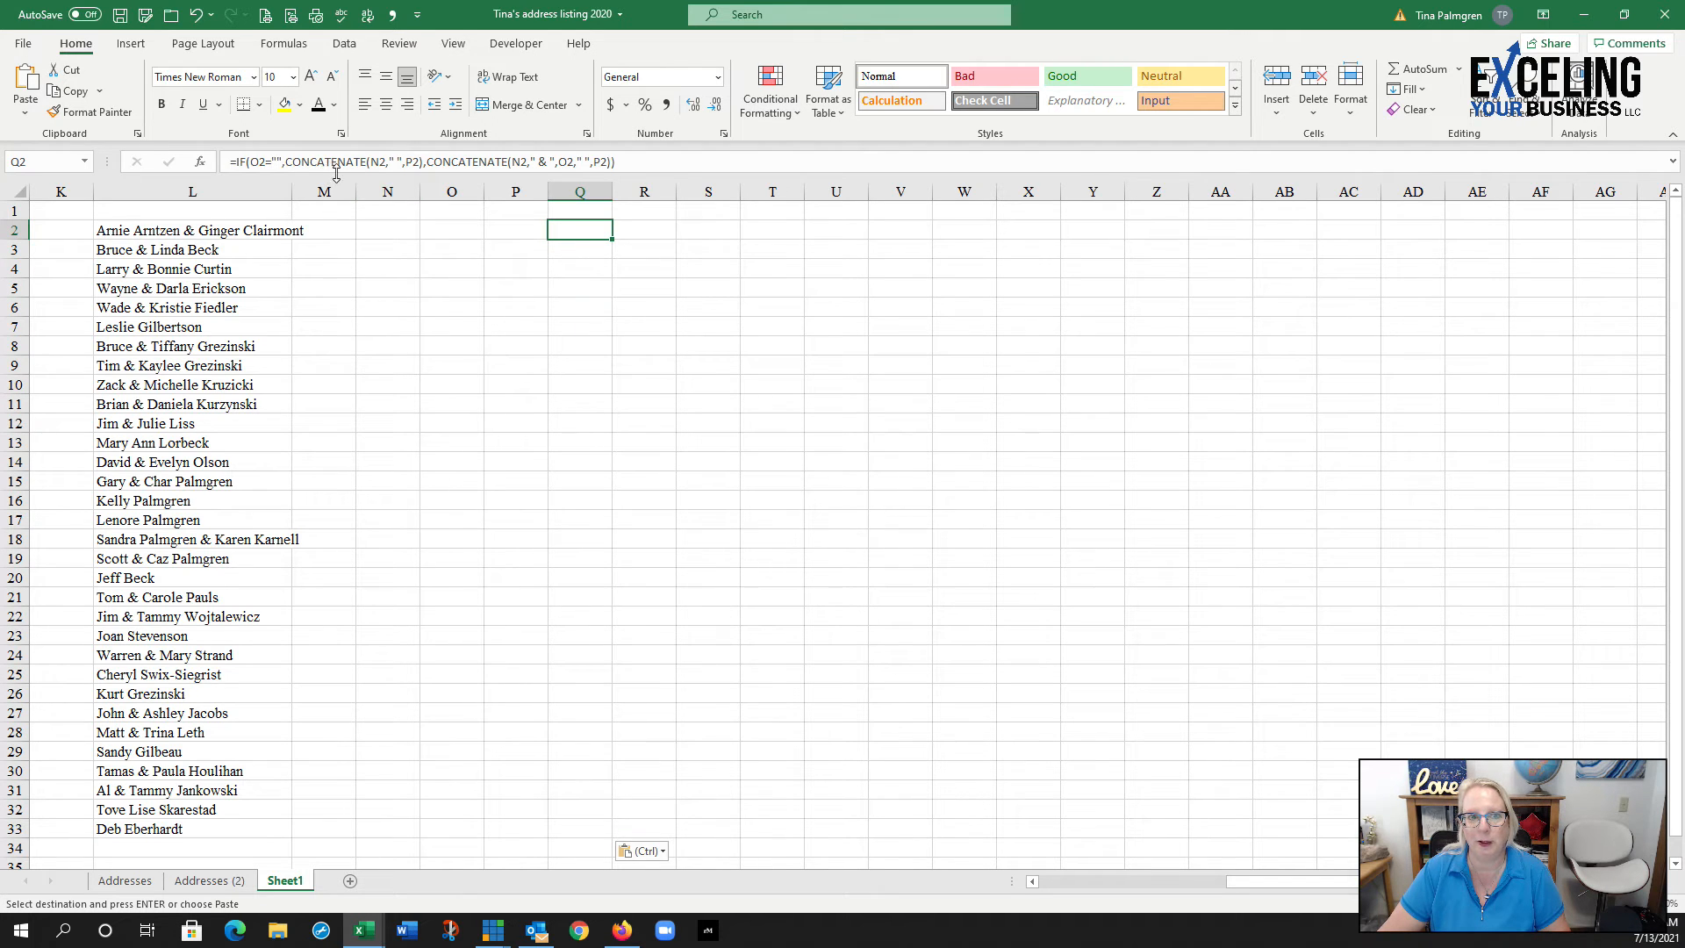
double_click(590, 231)
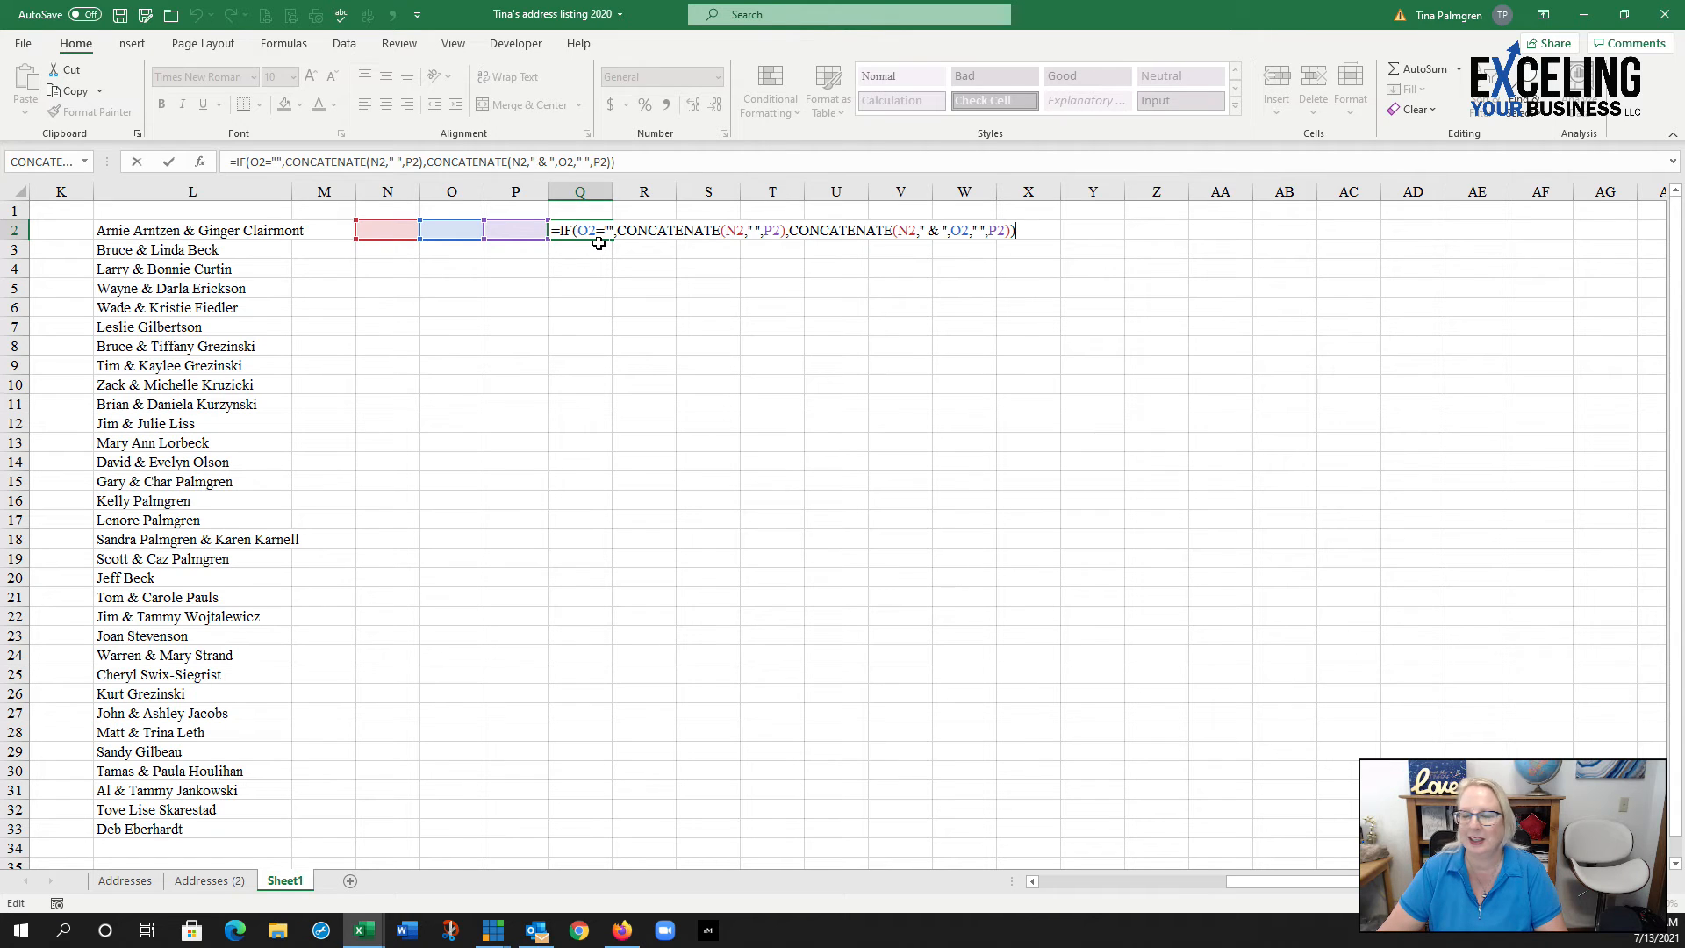
key("Escape")
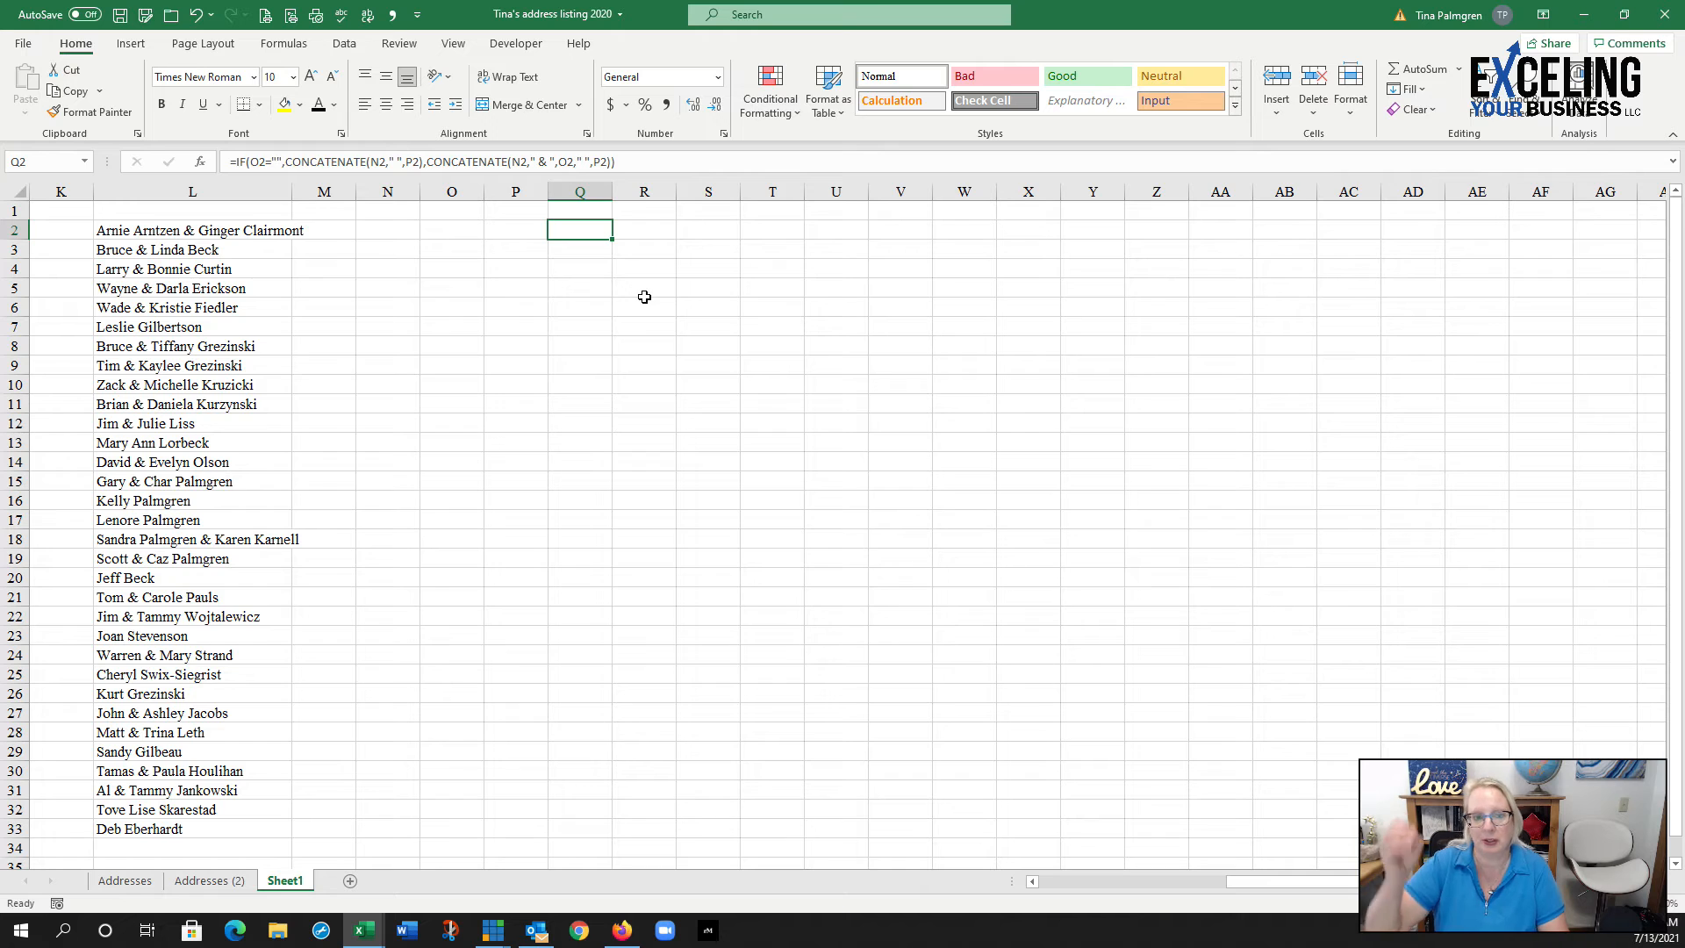
Step: Start overwriting the pasted value in L2 with an entry beginning with "m"
left_click(137, 232)
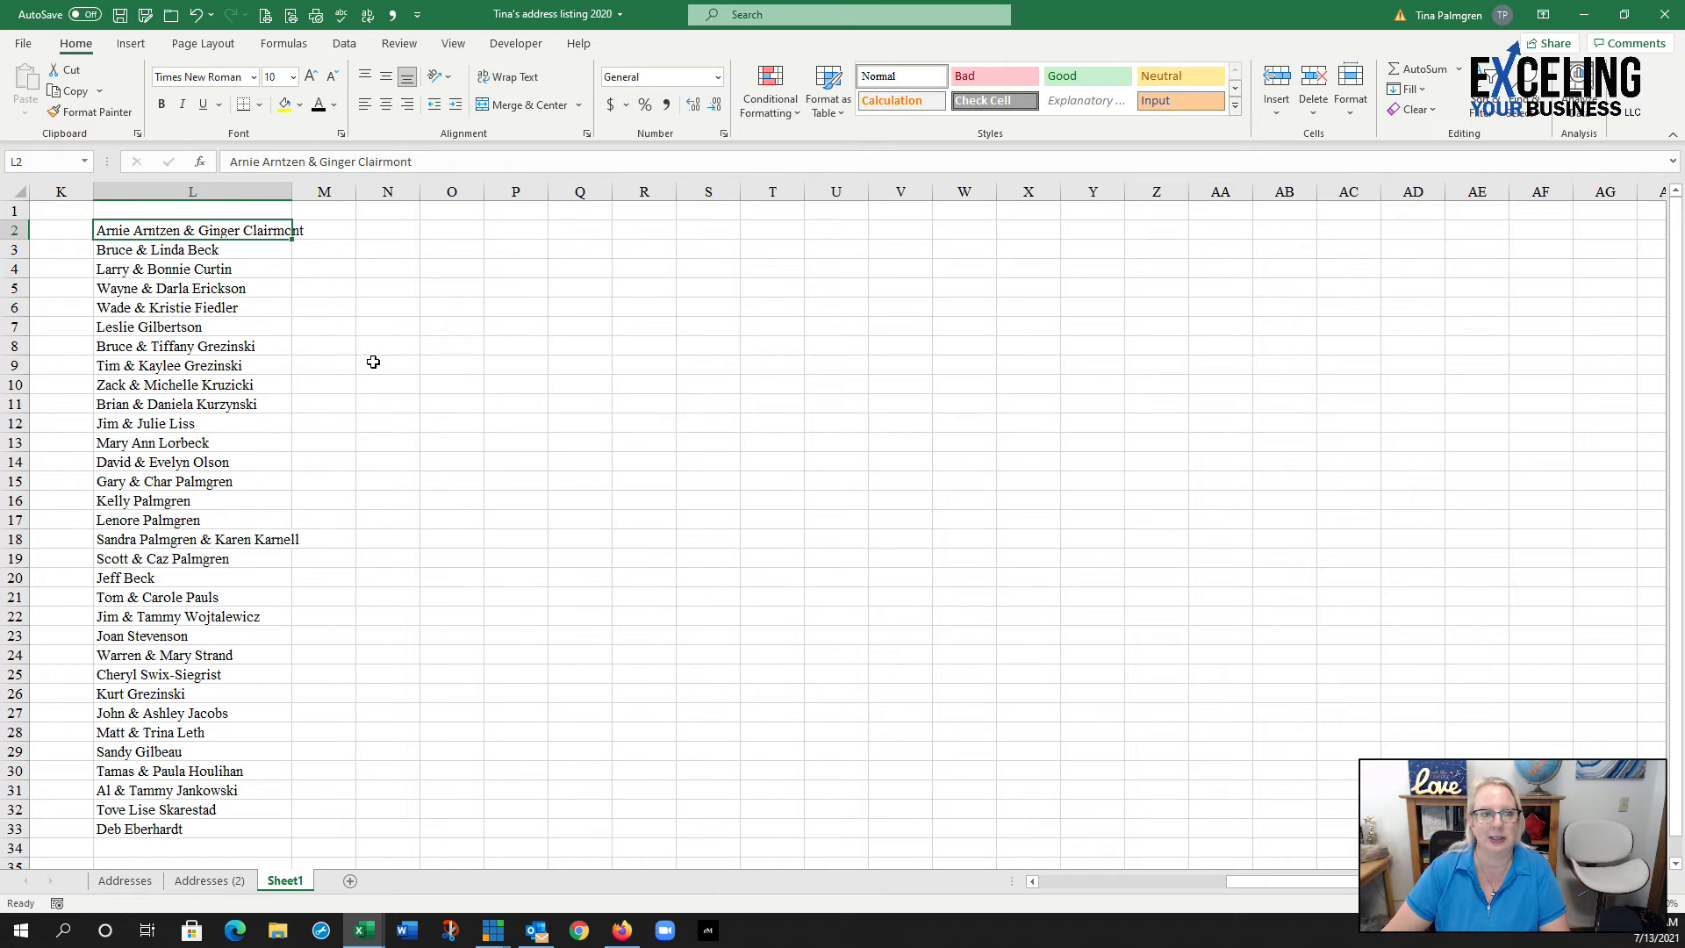
left_click_drag(1286, 894, 1056, 887)
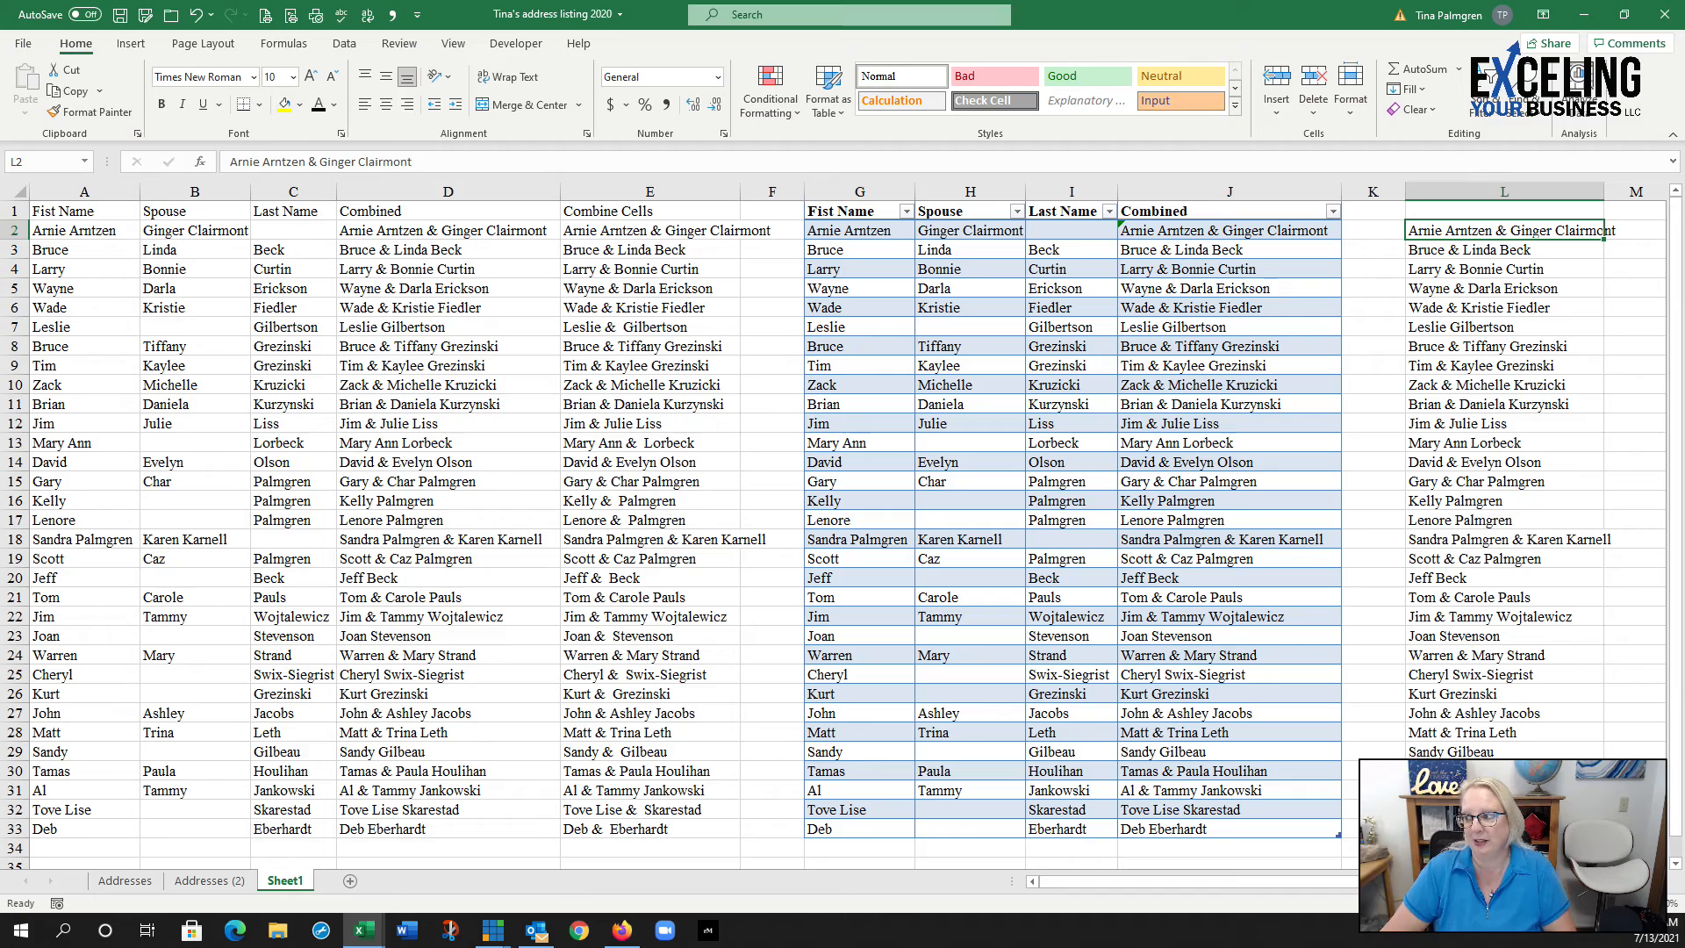
type("m")
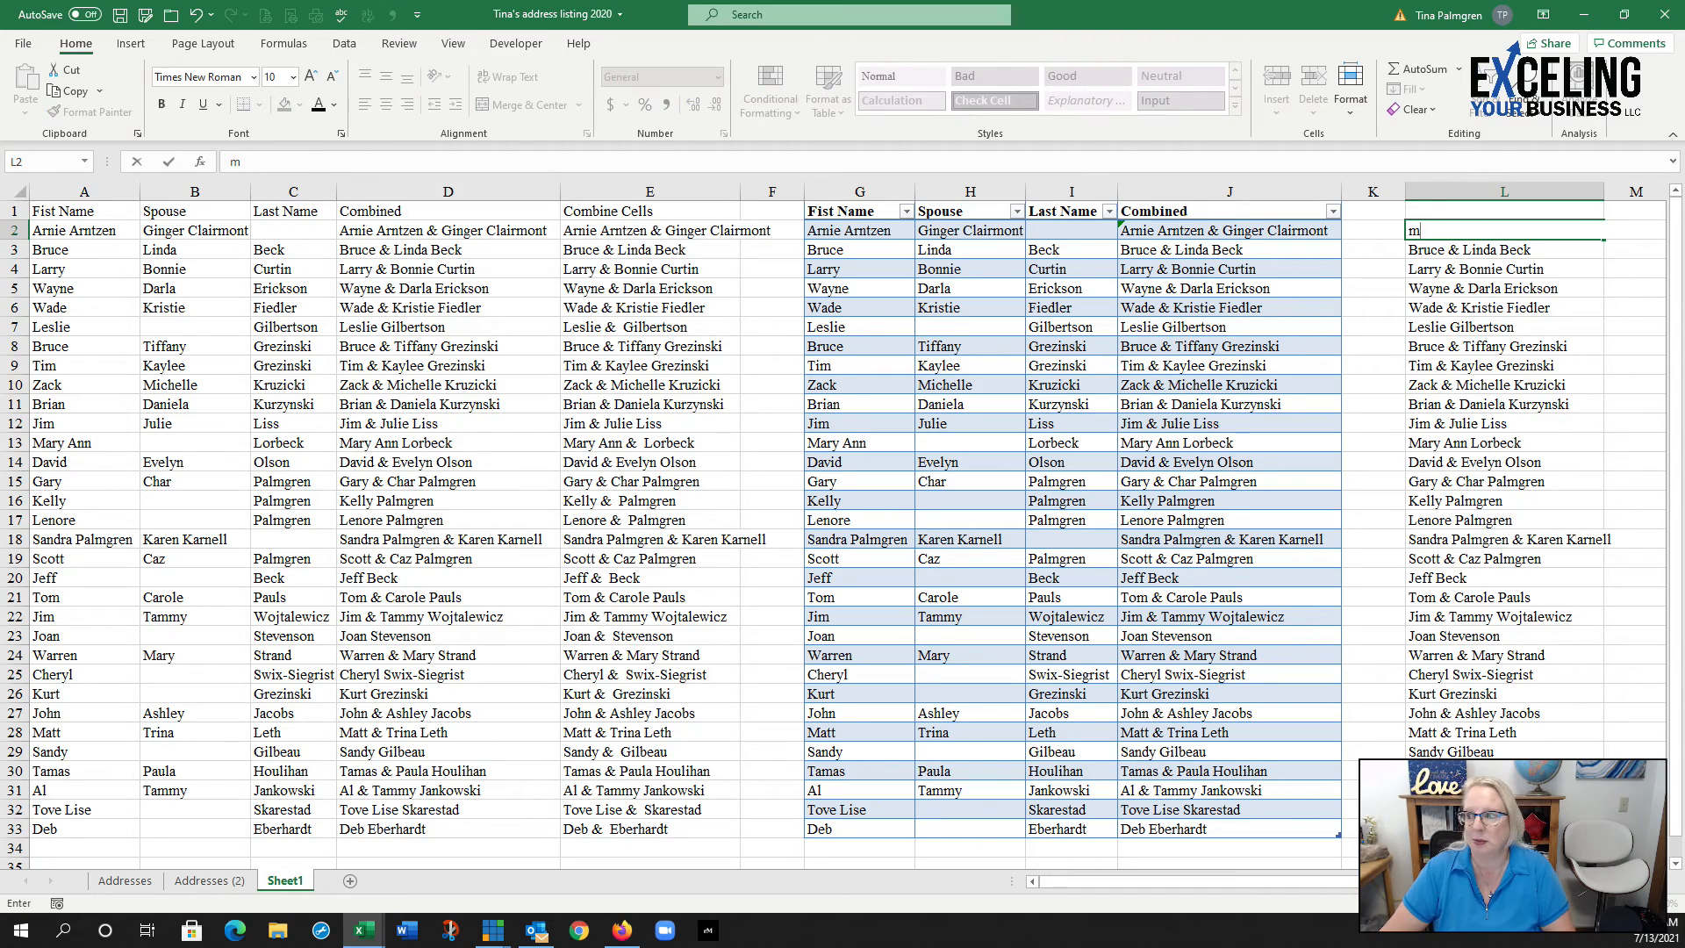